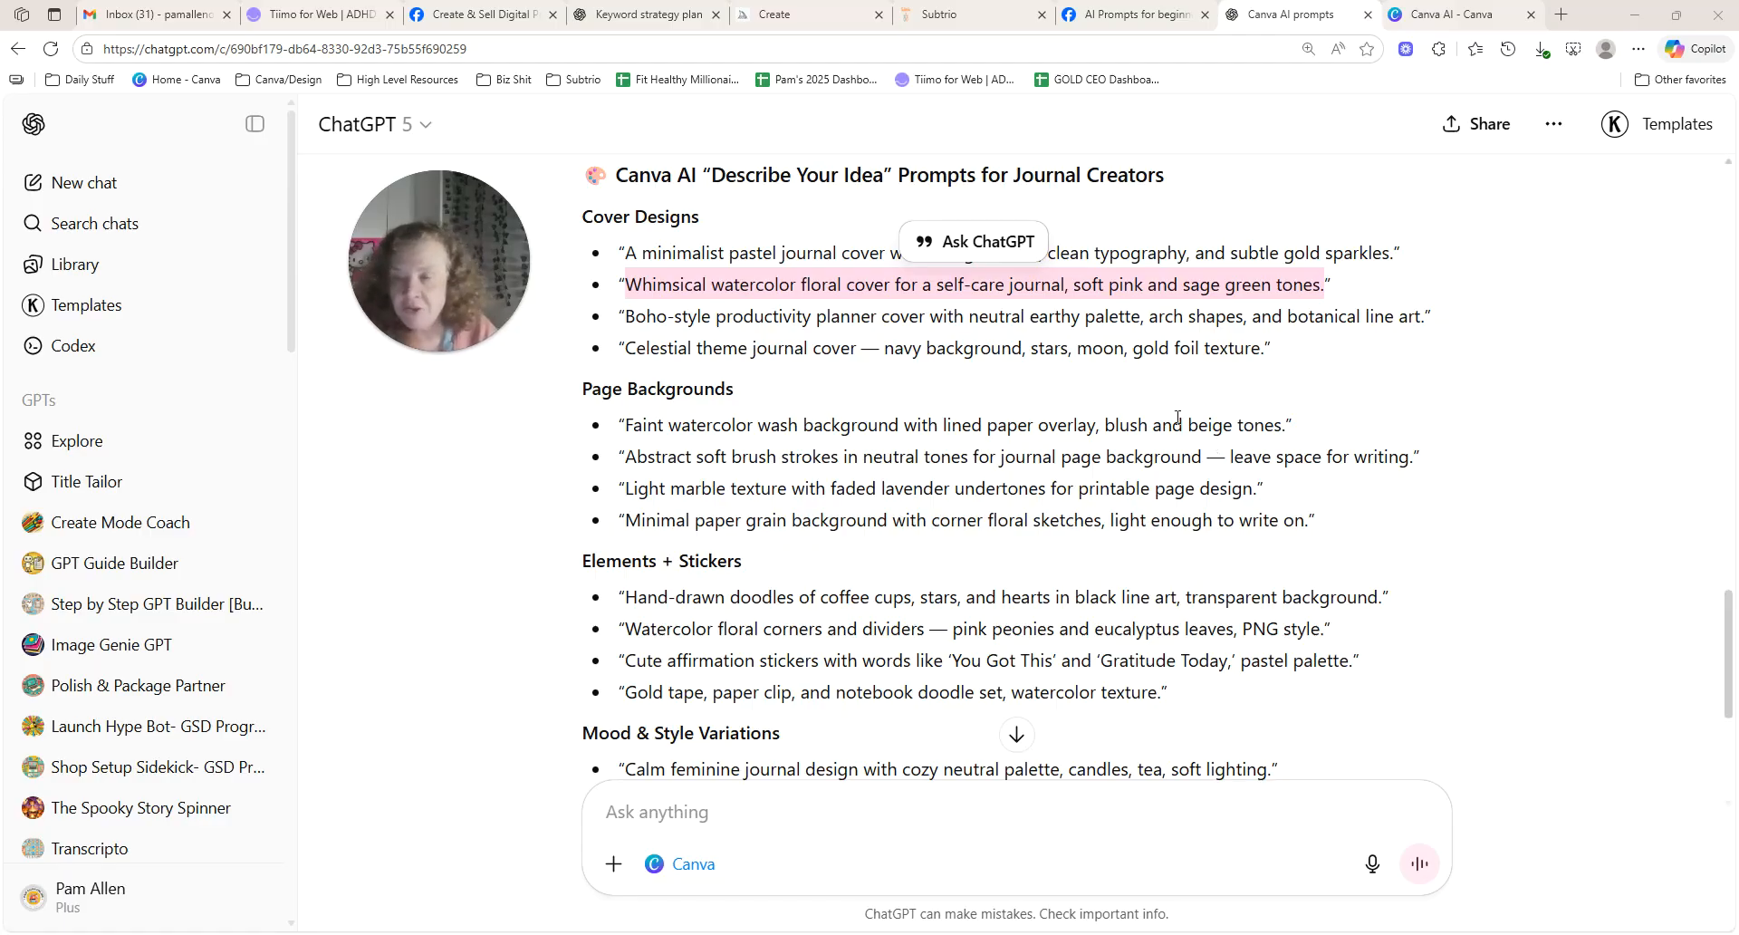
Copy the cover design prompt "Whimsical watercolor floral cover for a self-care journal, soft pink and sage green tones.".
{"action": "mouse_move", "coordinate": [421, 275]}
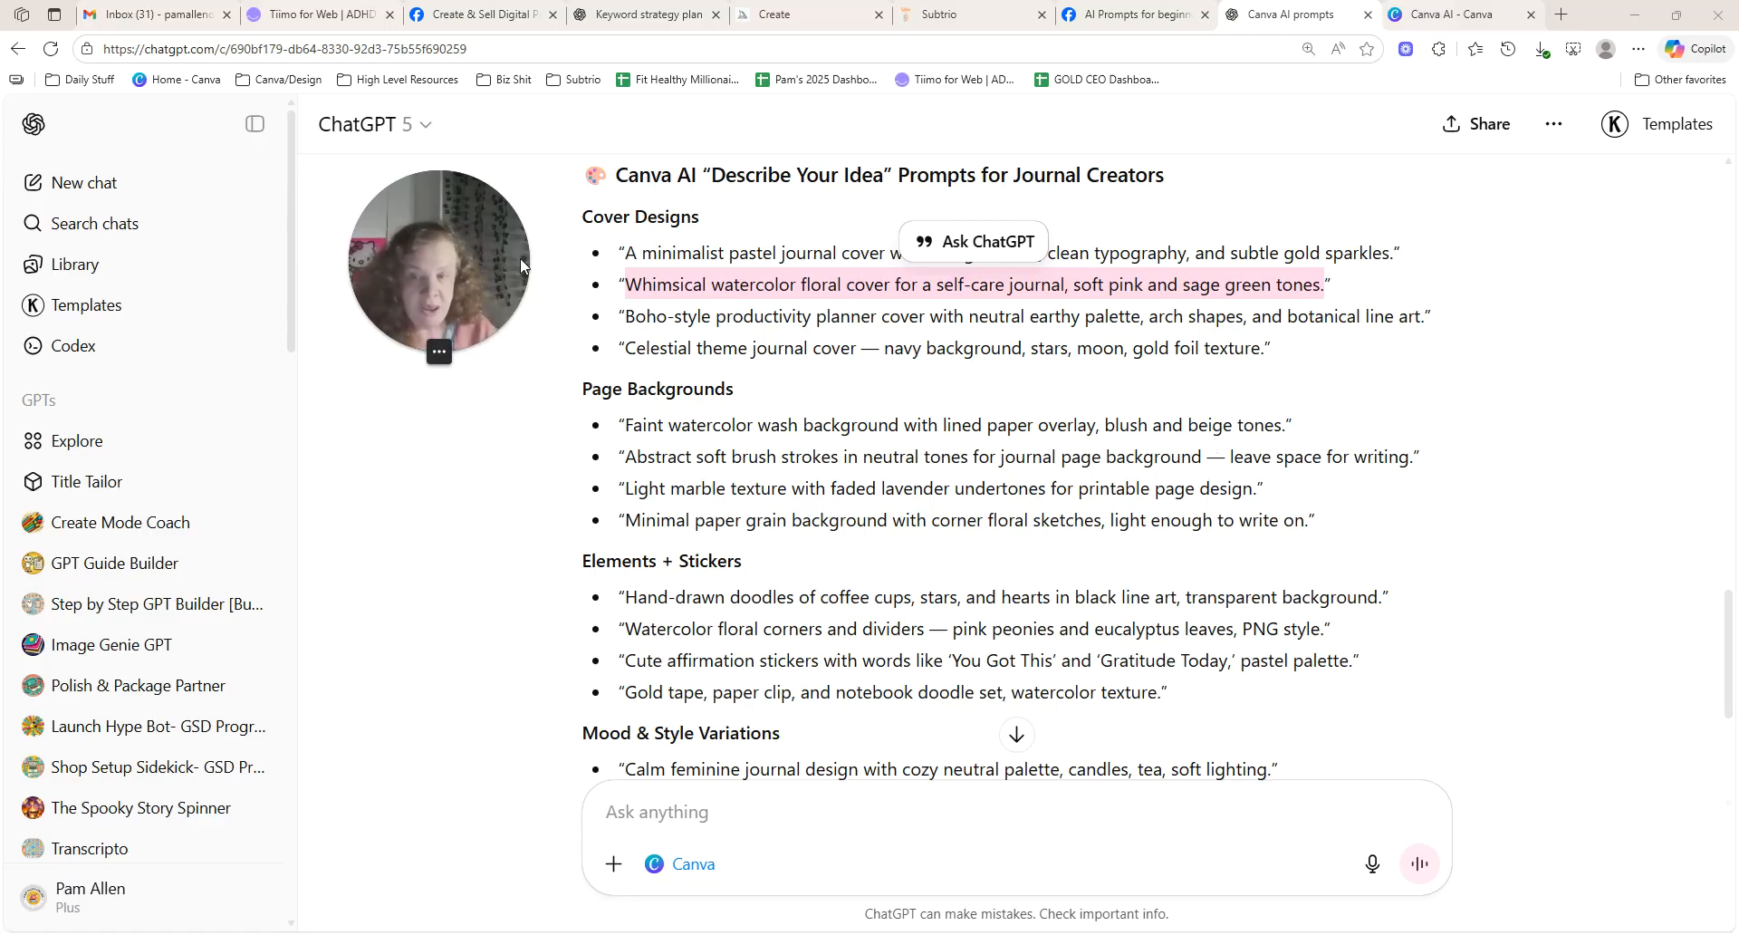
{"action": "right_click", "coordinate": [768, 283]}
{"action": "left_click", "coordinate": [820, 297]}
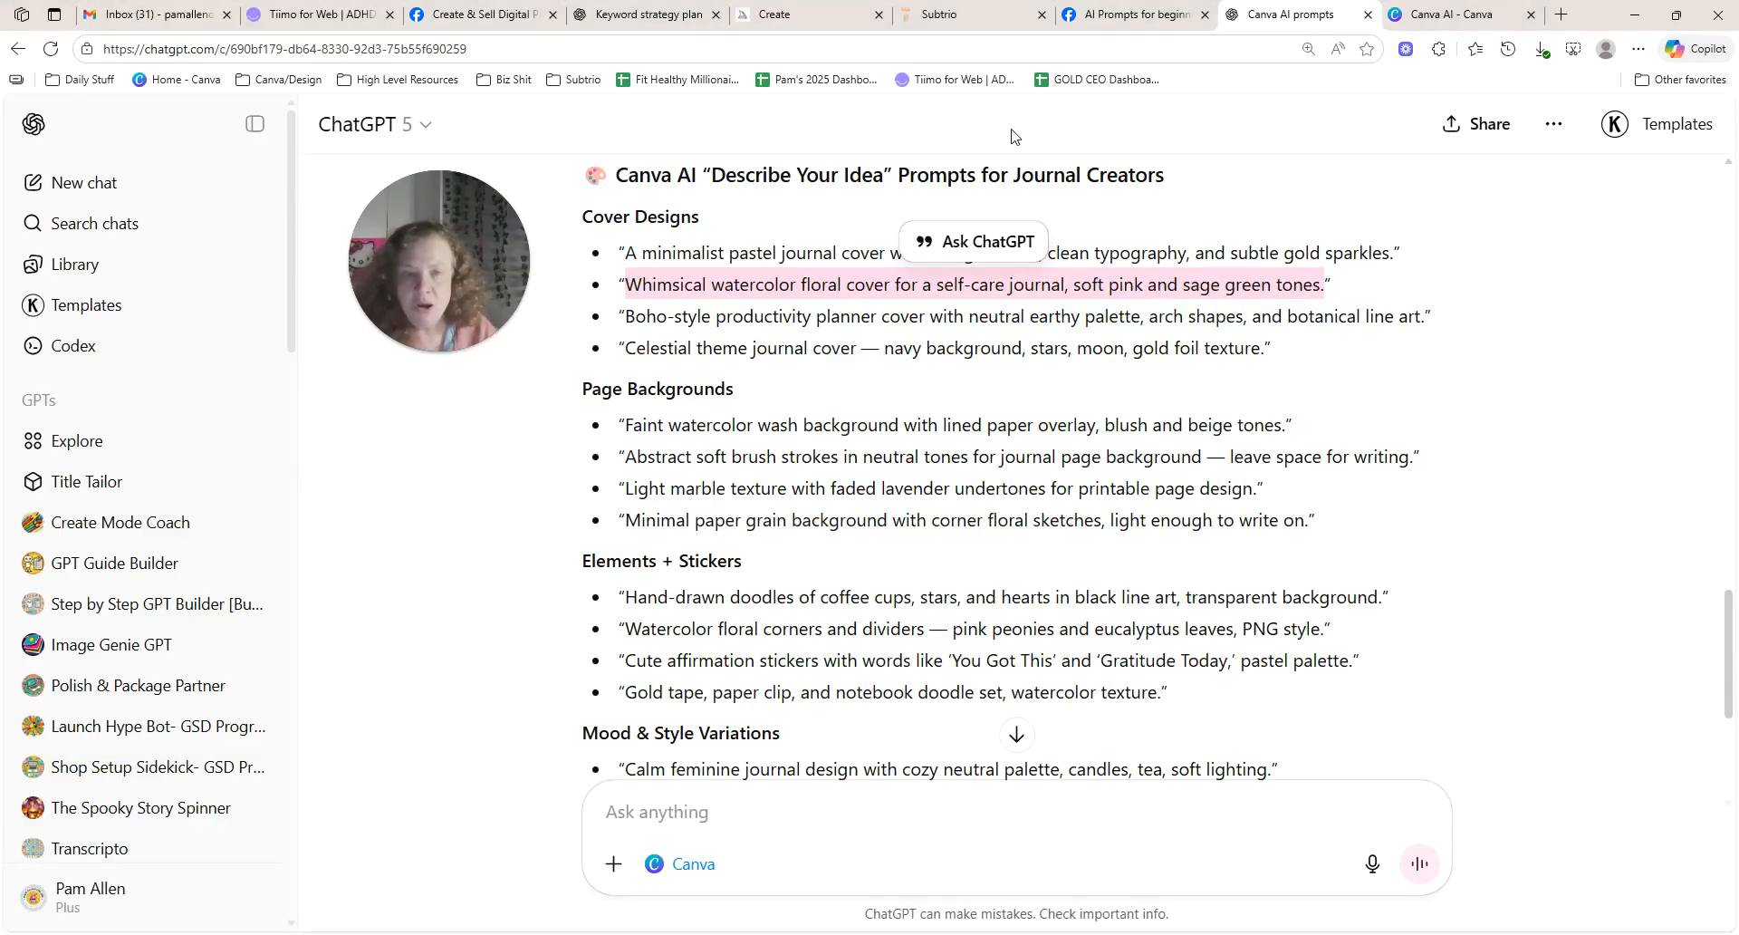
Switch to Canva and open the Canva AI start page.
{"action": "left_click", "coordinate": [1454, 15]}
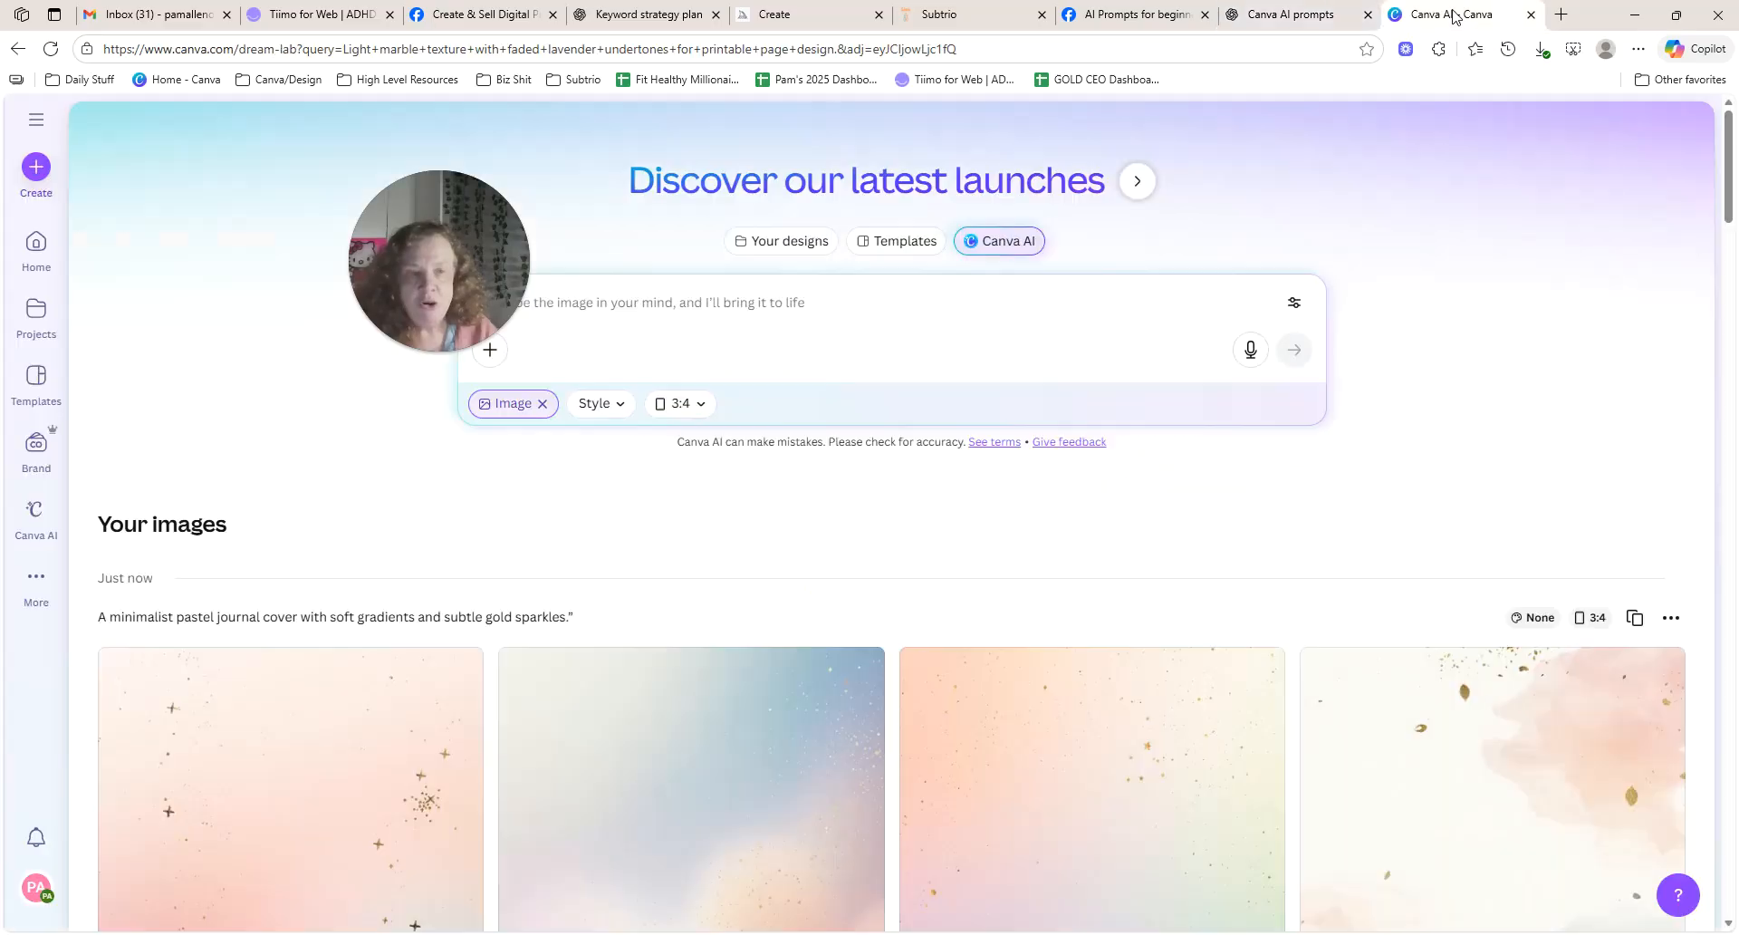
{"action": "left_click_drag", "start_coordinate": [370, 272], "coordinate": [1431, 229]}
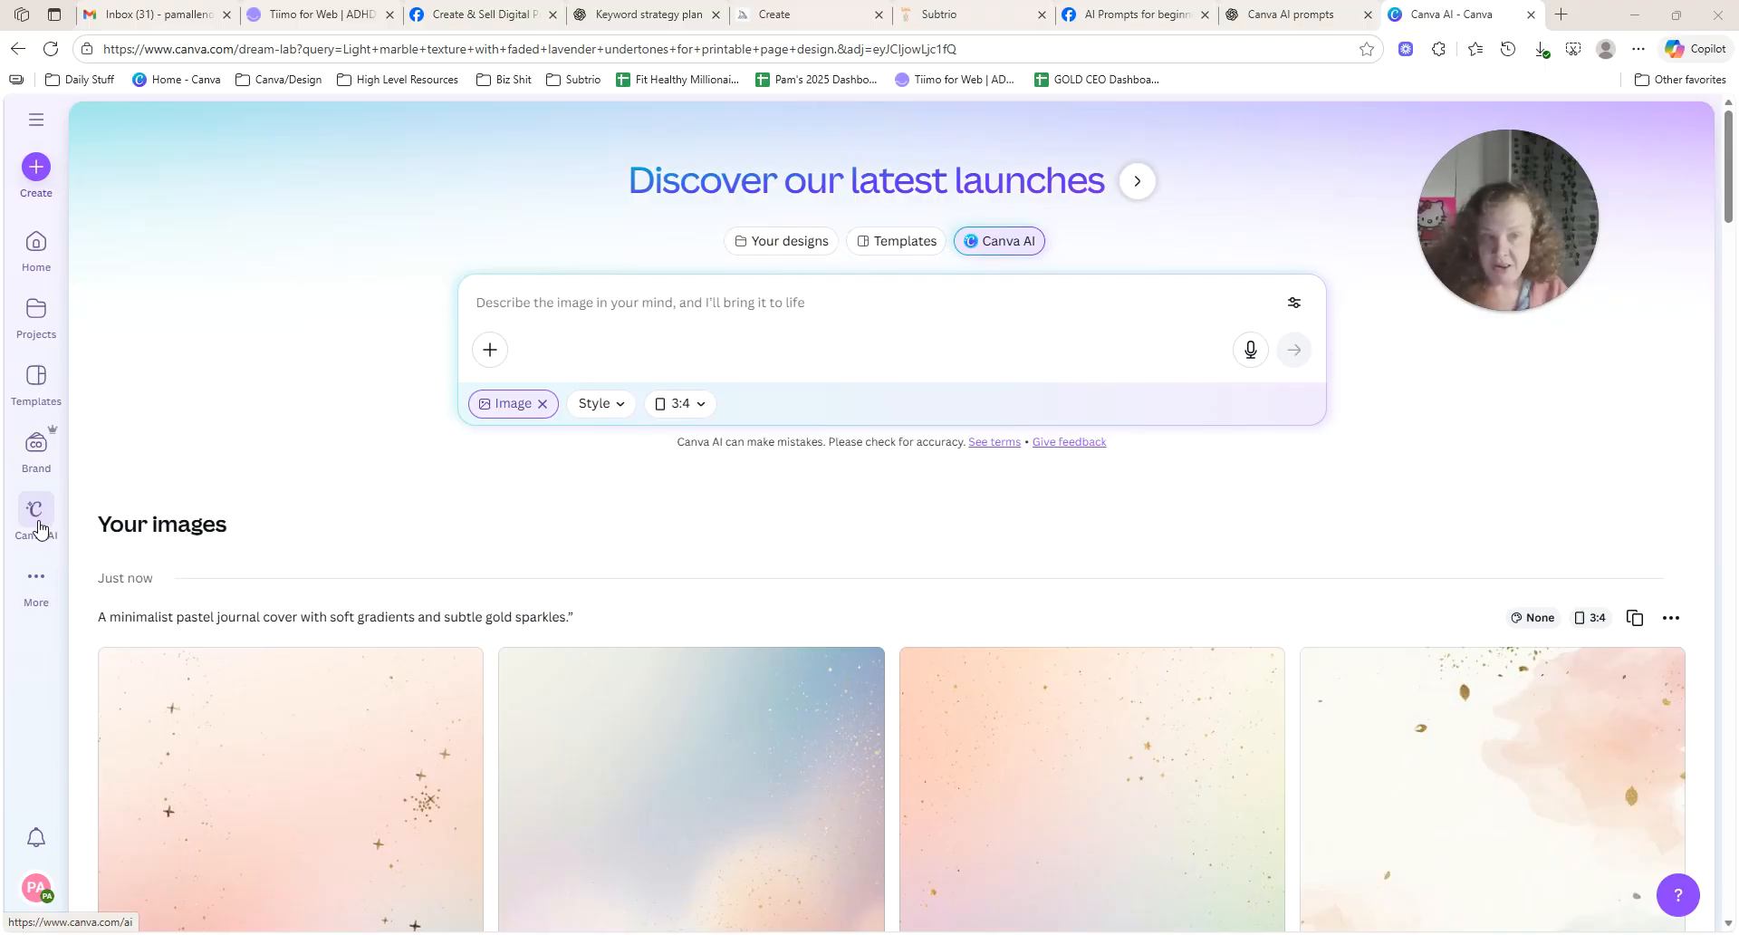
{"action": "left_click", "coordinate": [39, 527]}
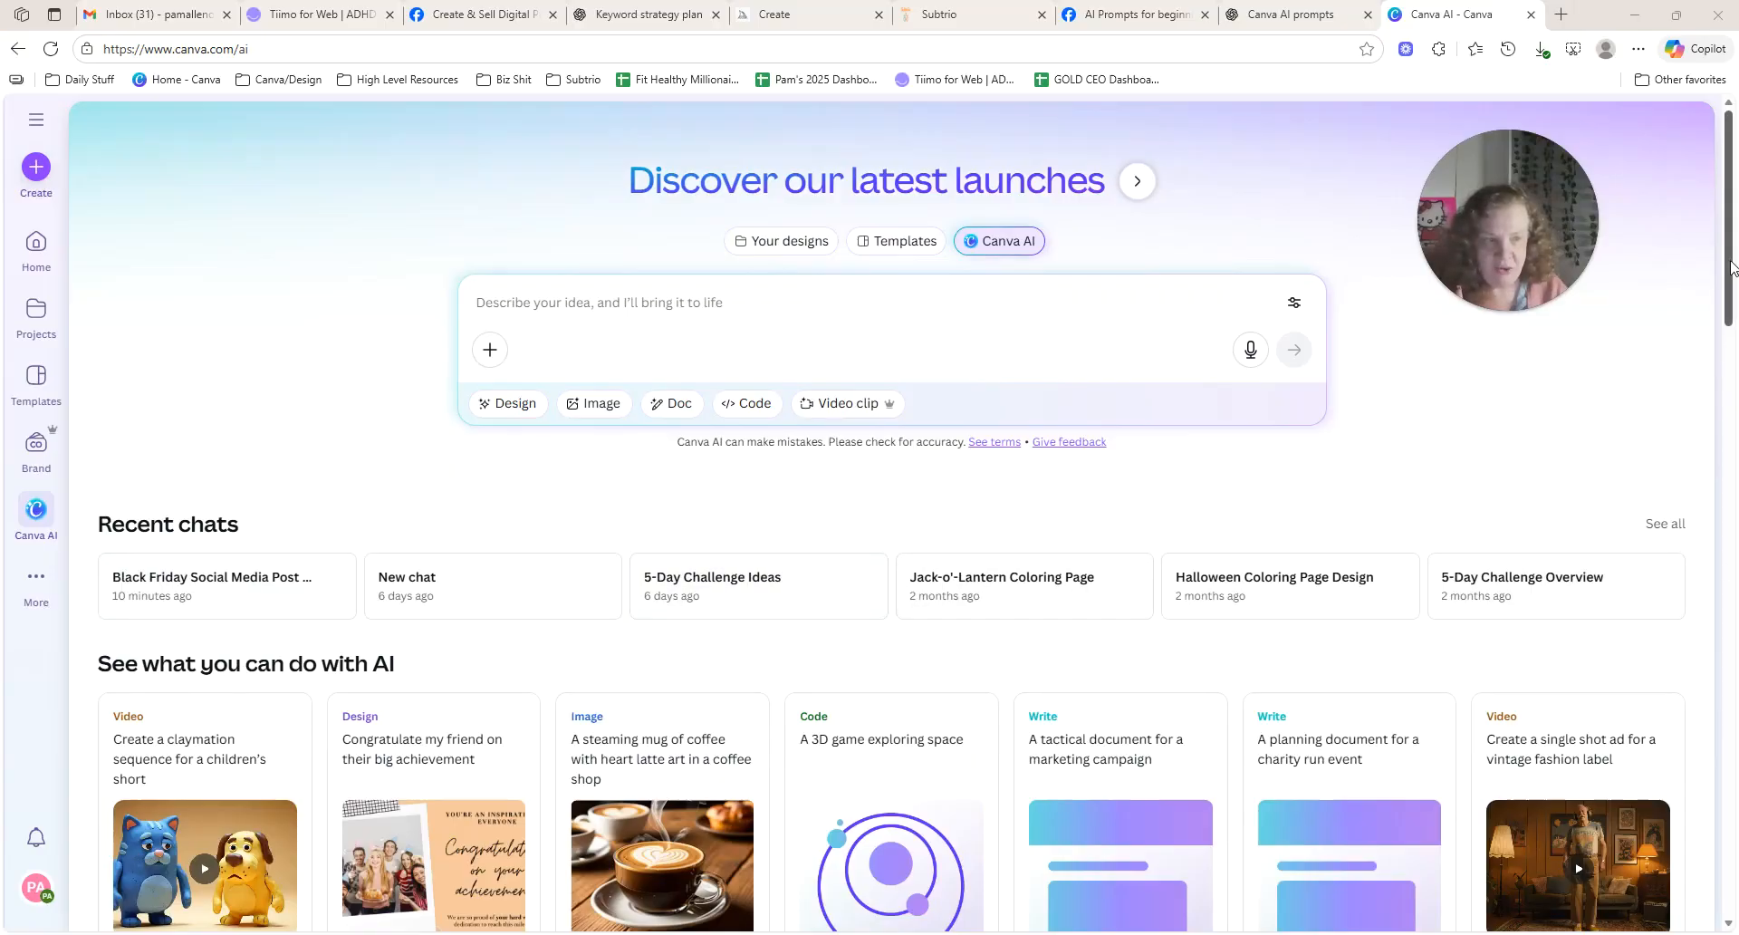
{"action": "scroll", "coordinate": [1724, 308], "scroll_direction": "down", "scroll_amount": 2}
{"action": "left_click_drag", "start_coordinate": [1724, 316], "coordinate": [1692, 197]}
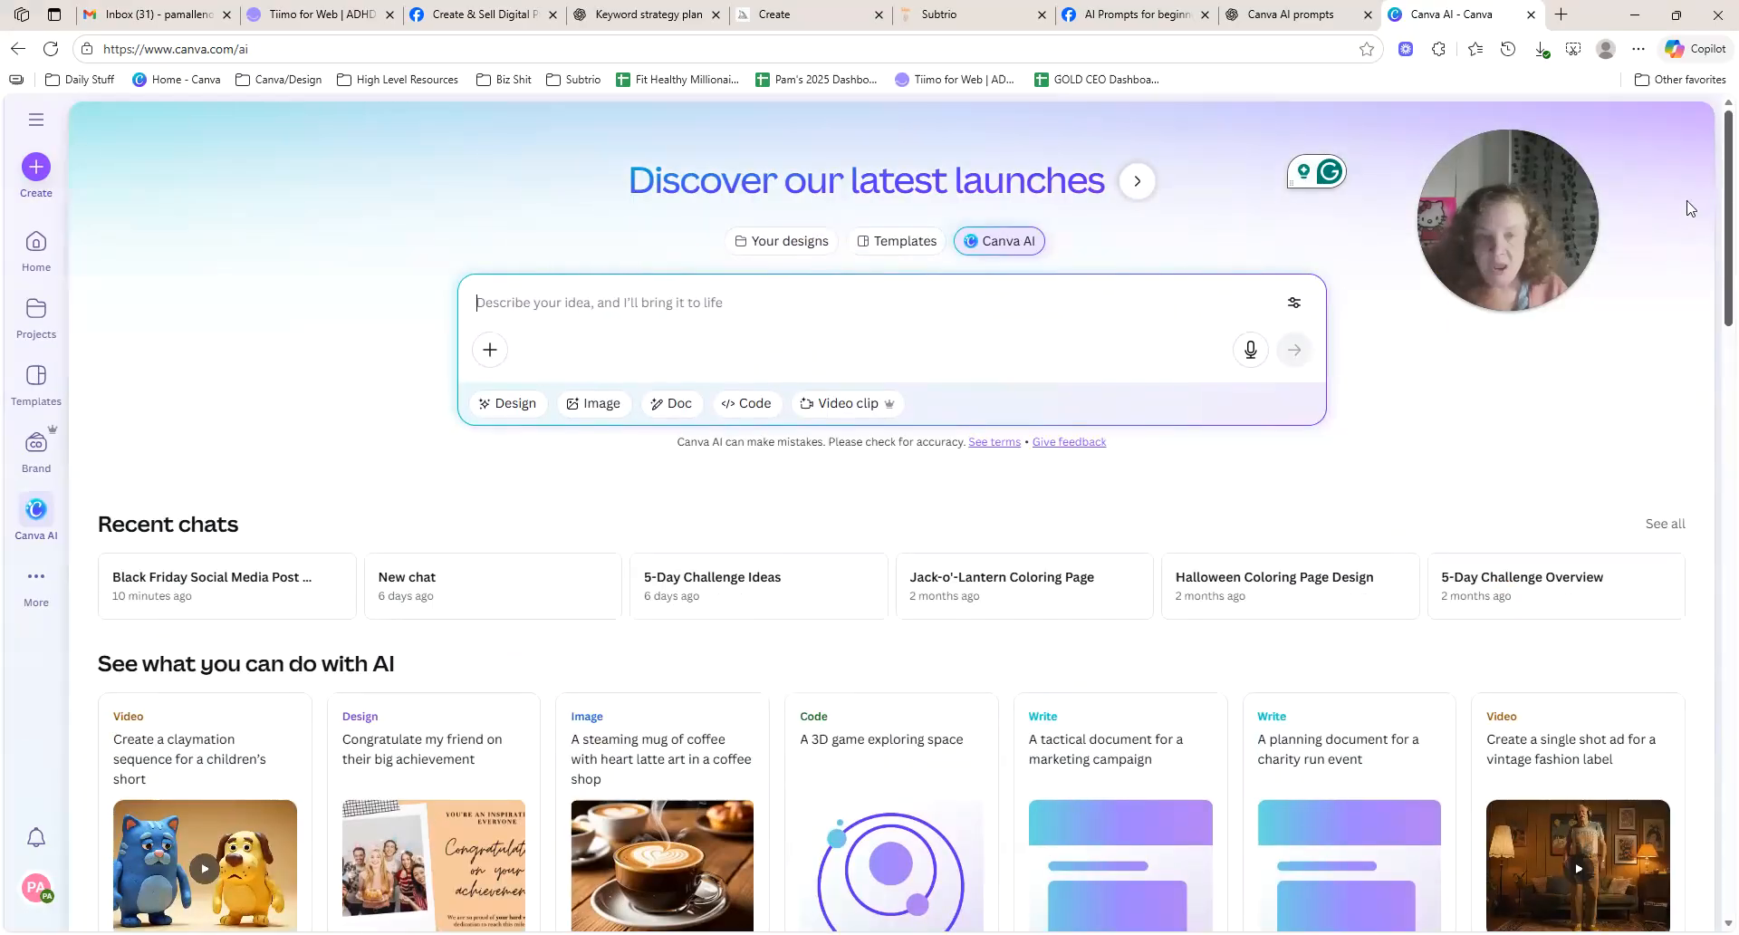
Paste the copied whimsical watercolor floral cover prompt into the idea box and submit it.
{"action": "left_click", "coordinate": [506, 305]}
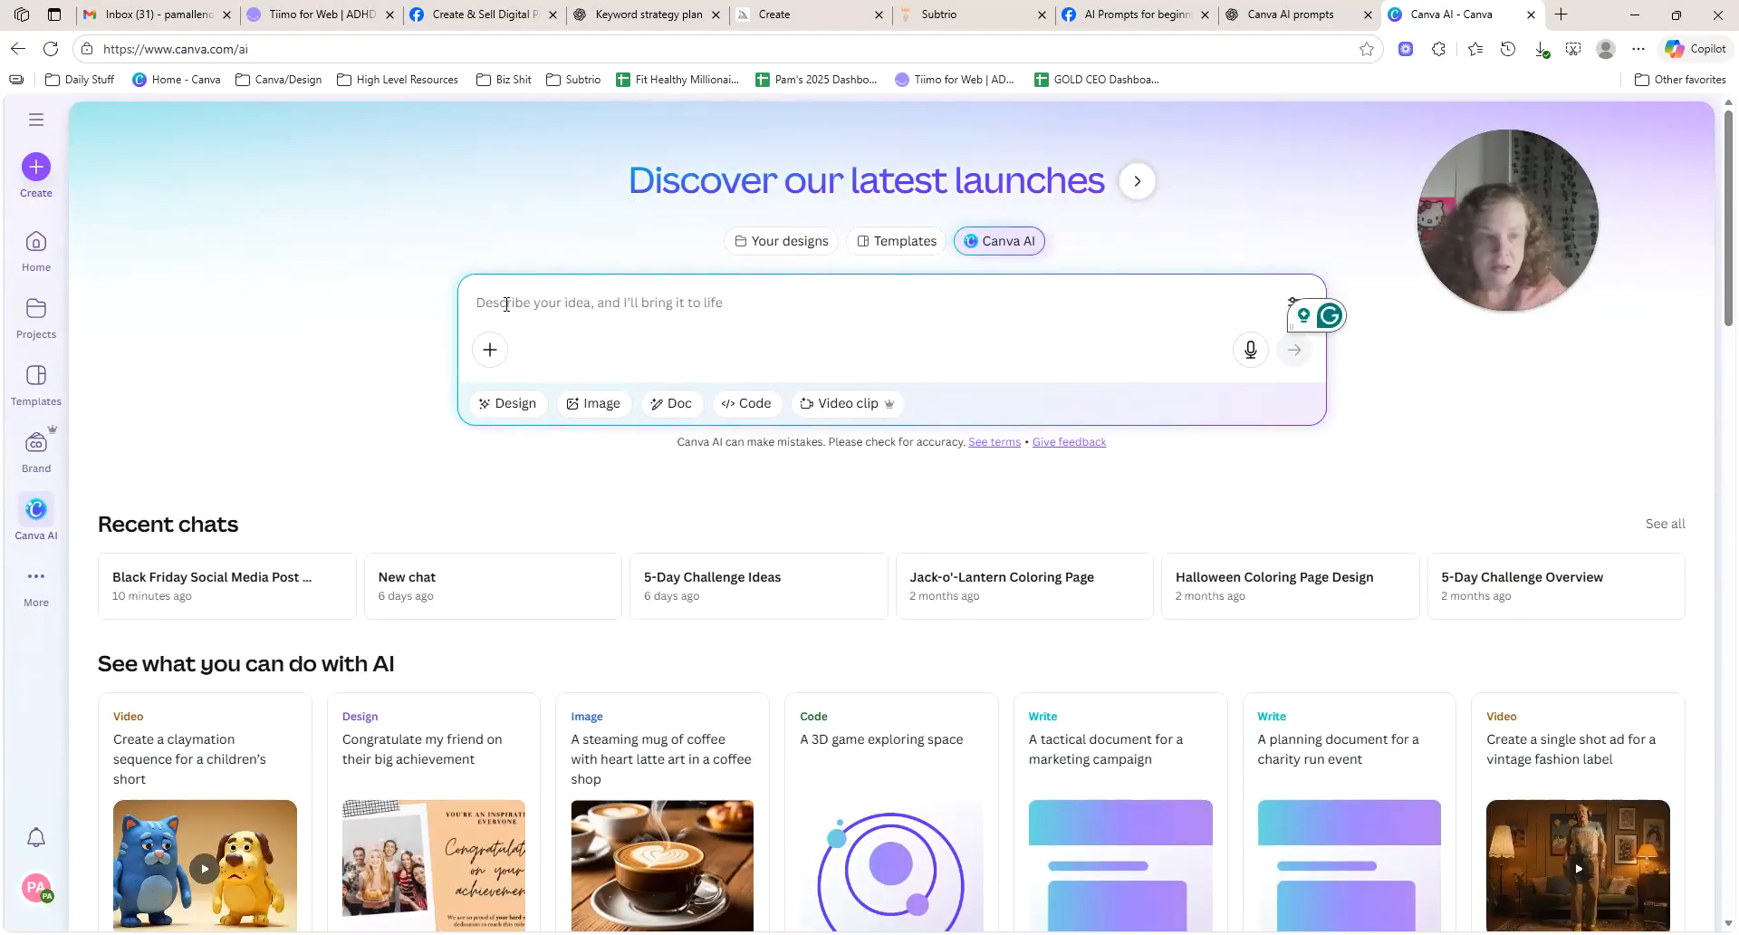
{"action": "right_click", "coordinate": [500, 305]}
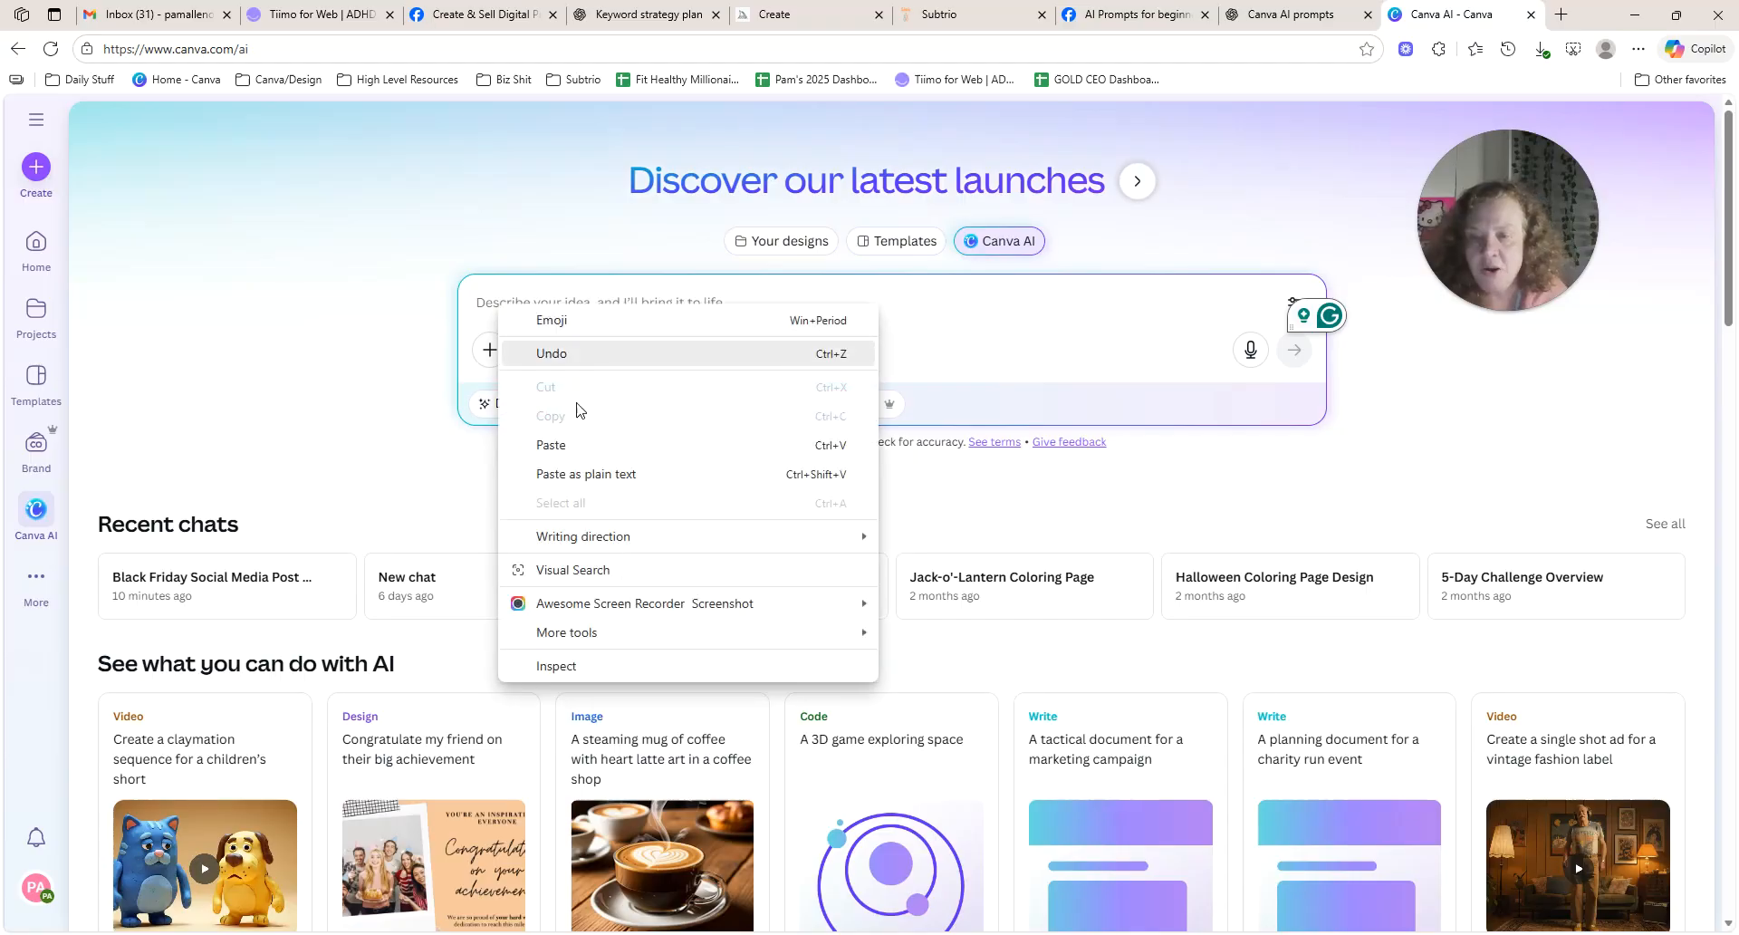
{"action": "left_click", "coordinate": [580, 445]}
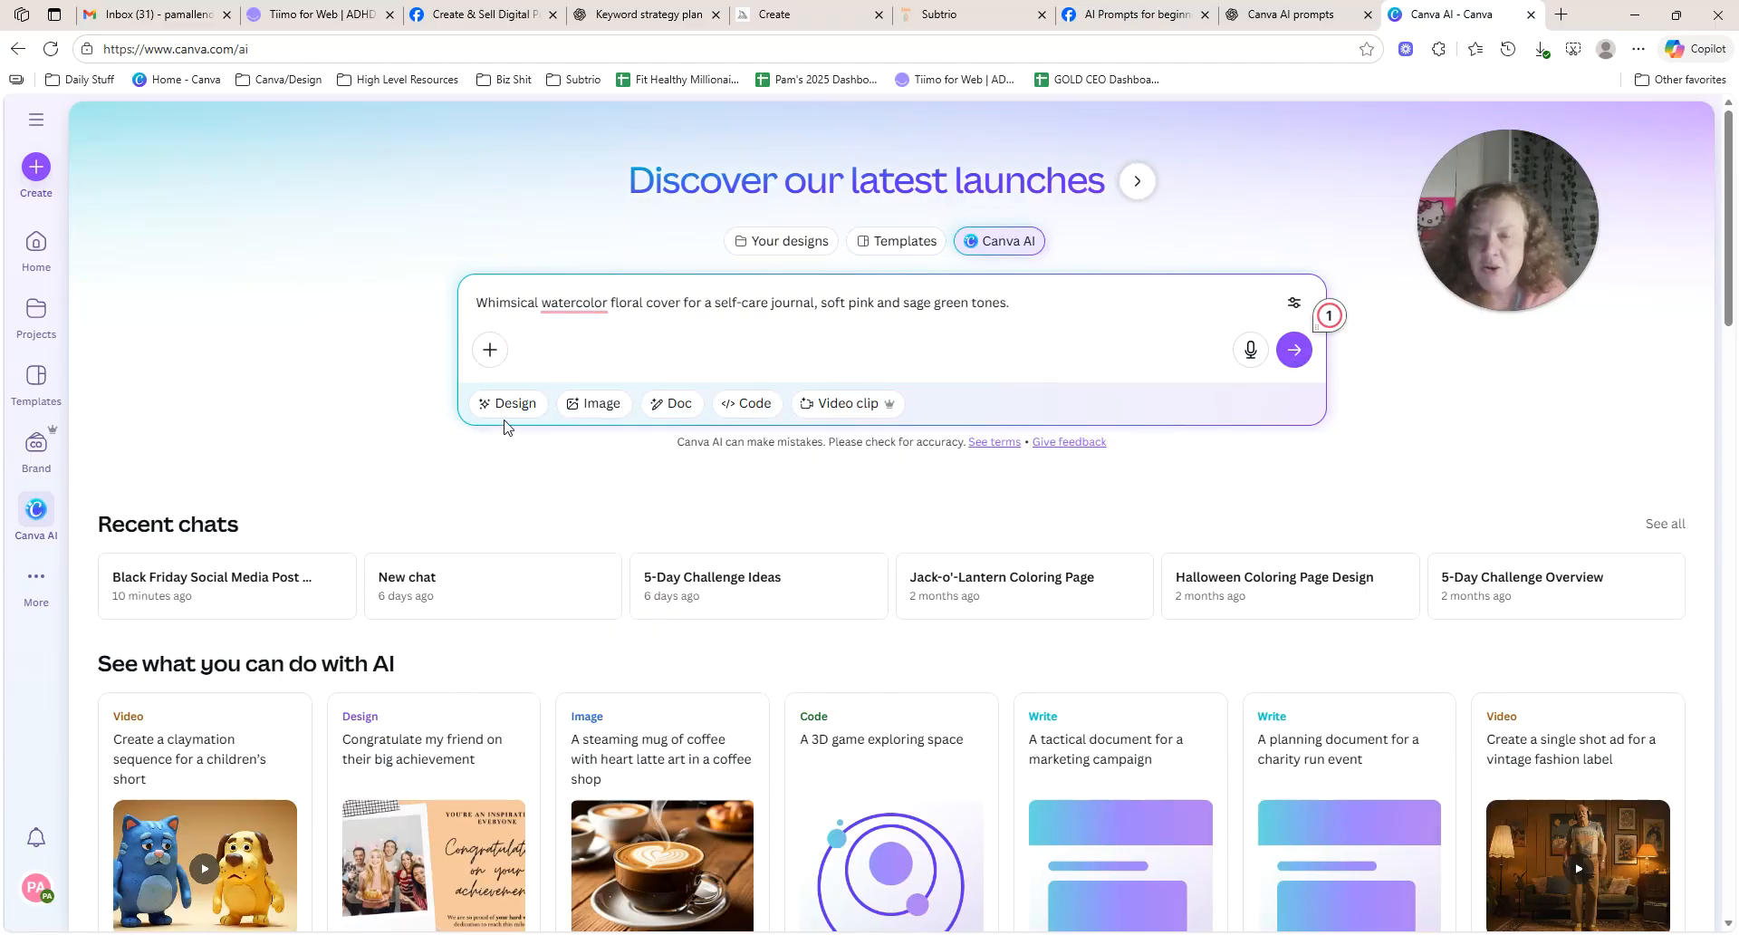
{"action": "left_click", "coordinate": [1295, 351]}
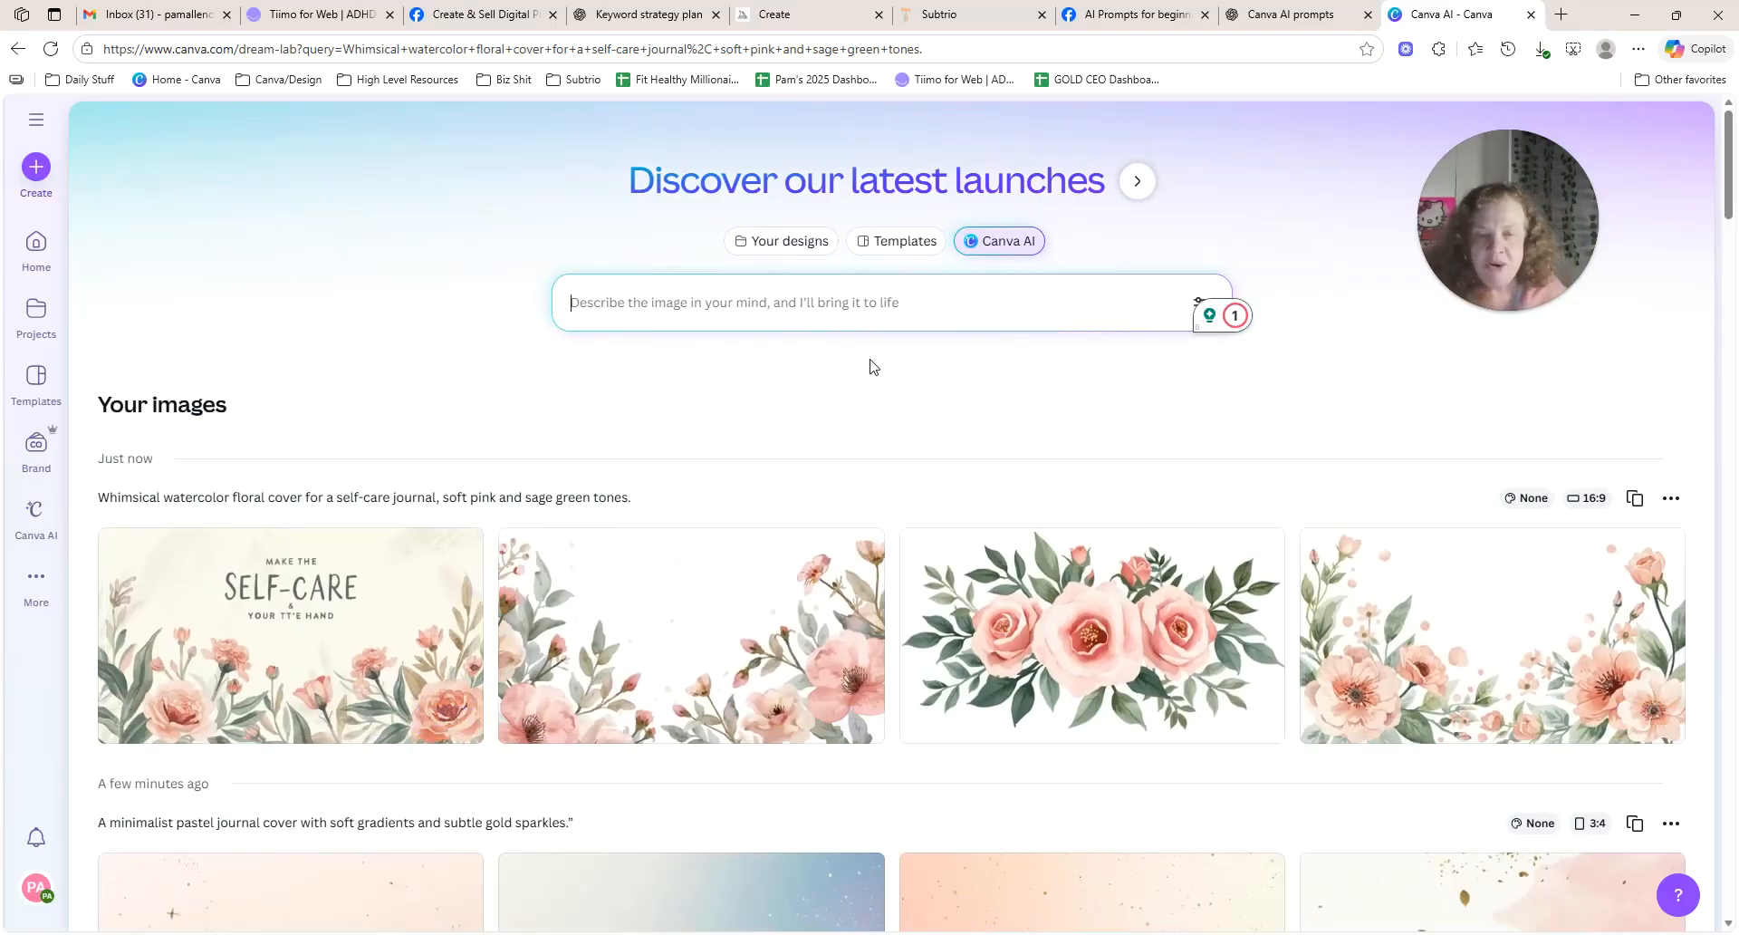
Paste the self-care journal cover prompt again into the image description box.
{"action": "left_click", "coordinate": [879, 301]}
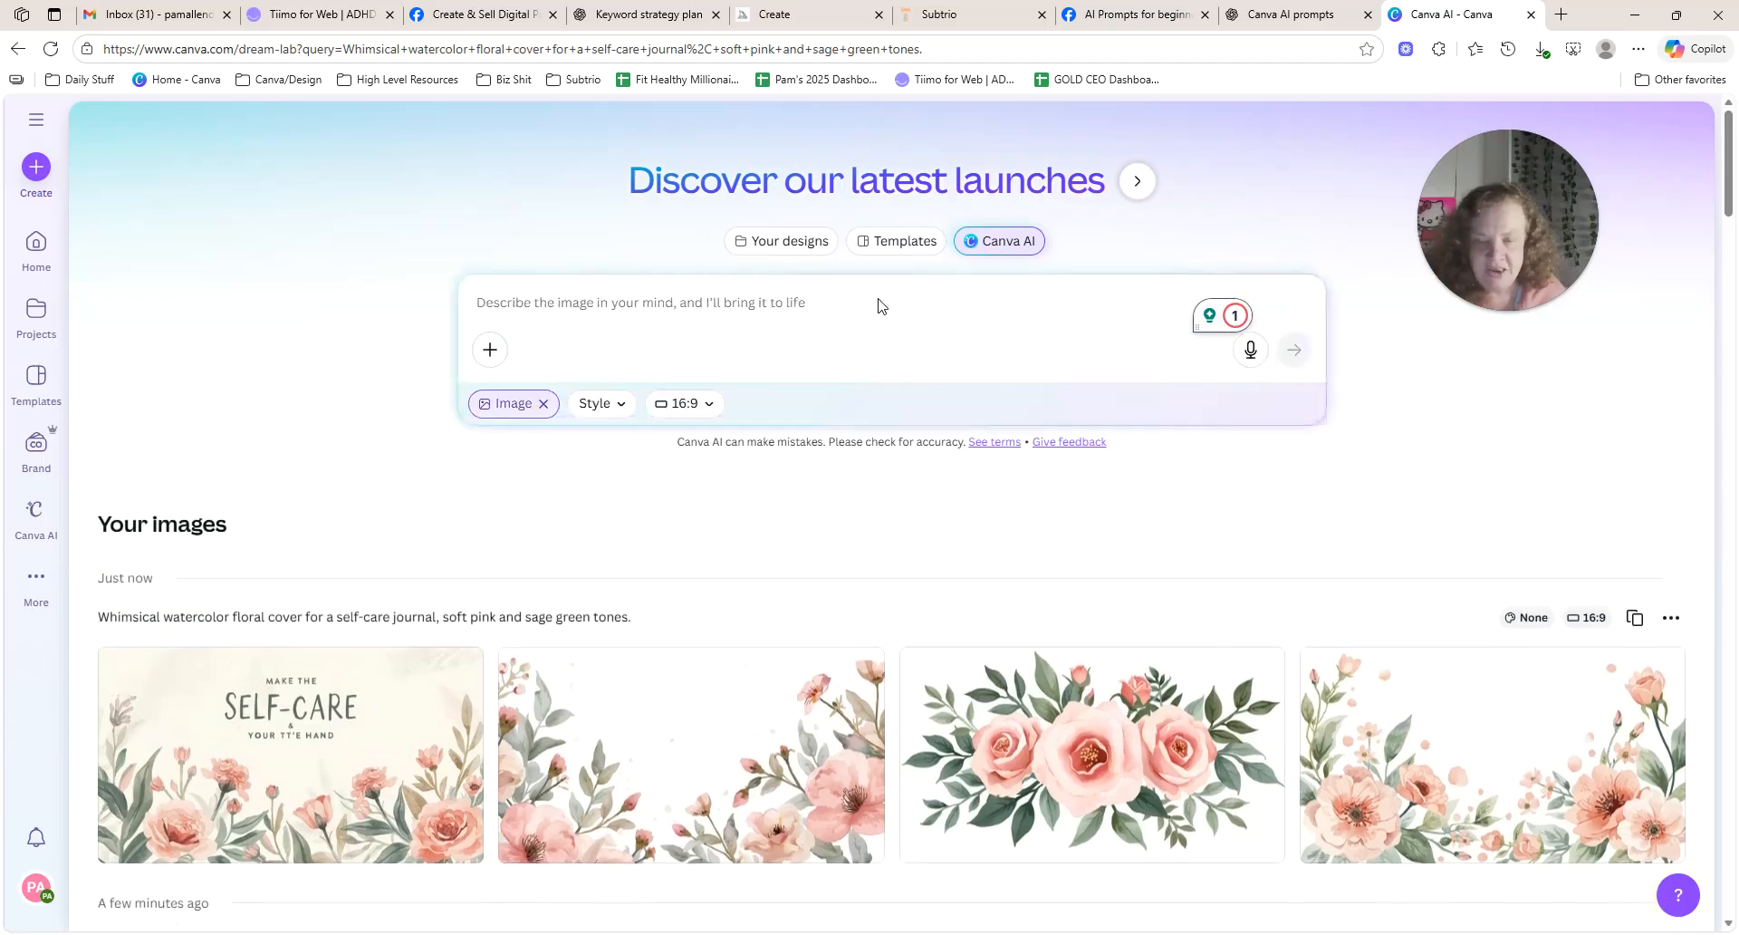
{"action": "right_click", "coordinate": [879, 302]}
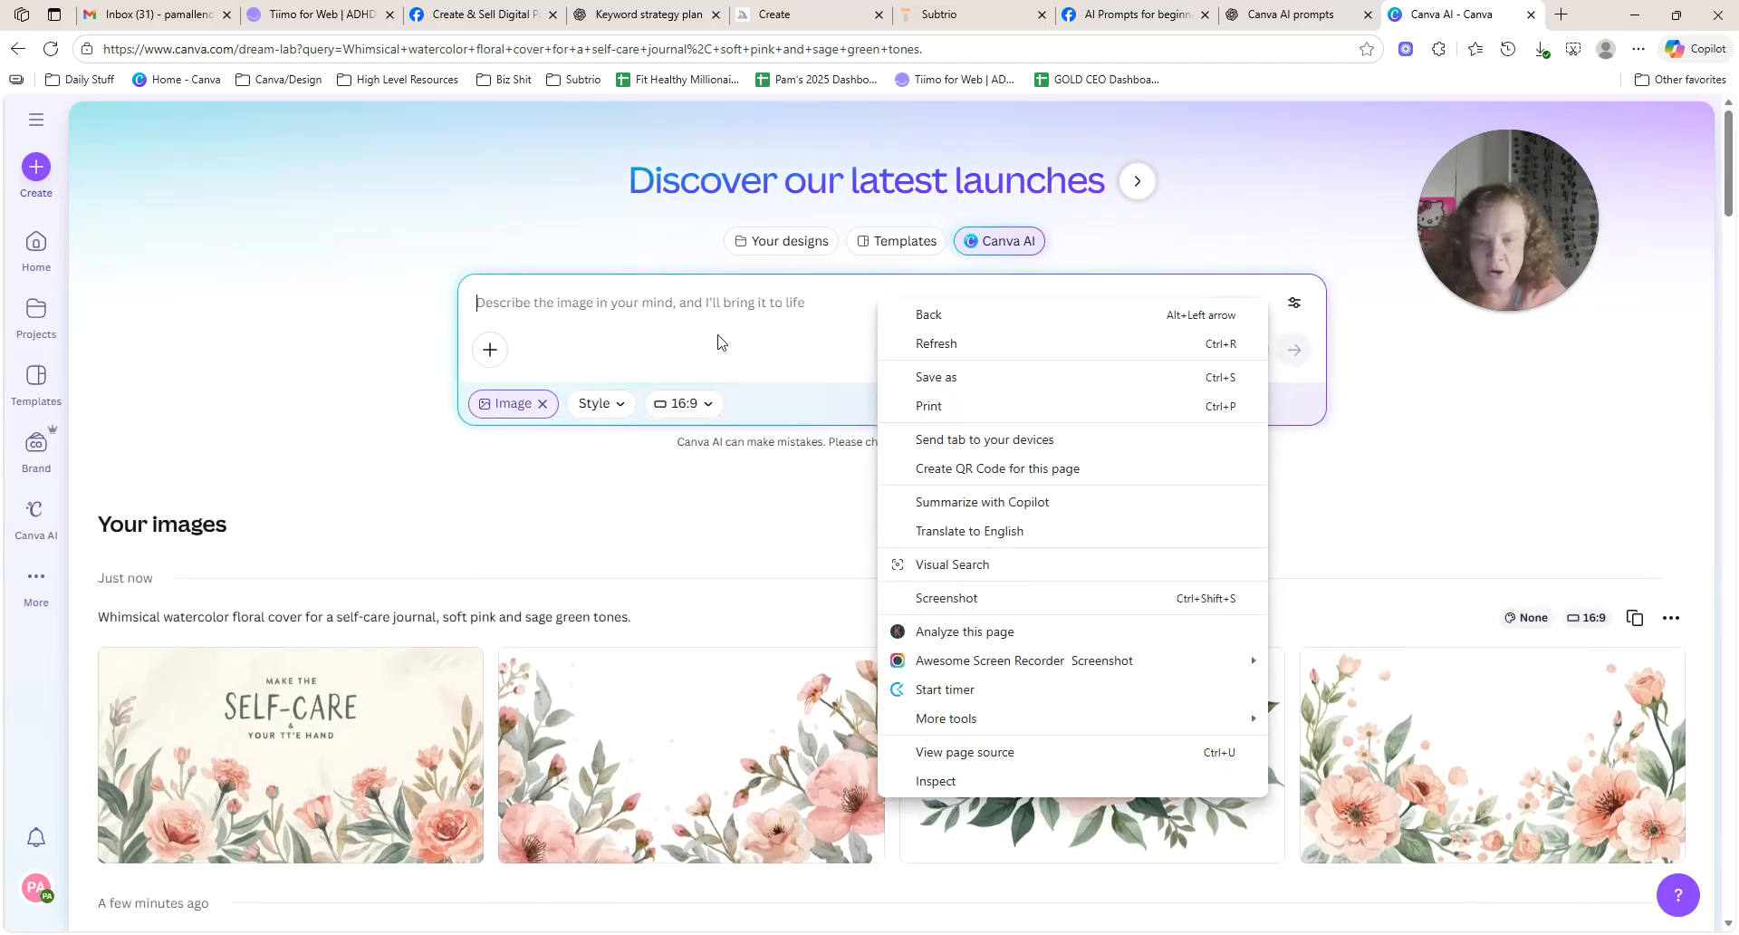
{"action": "left_click", "coordinate": [649, 302]}
{"action": "right_click", "coordinate": [649, 302]}
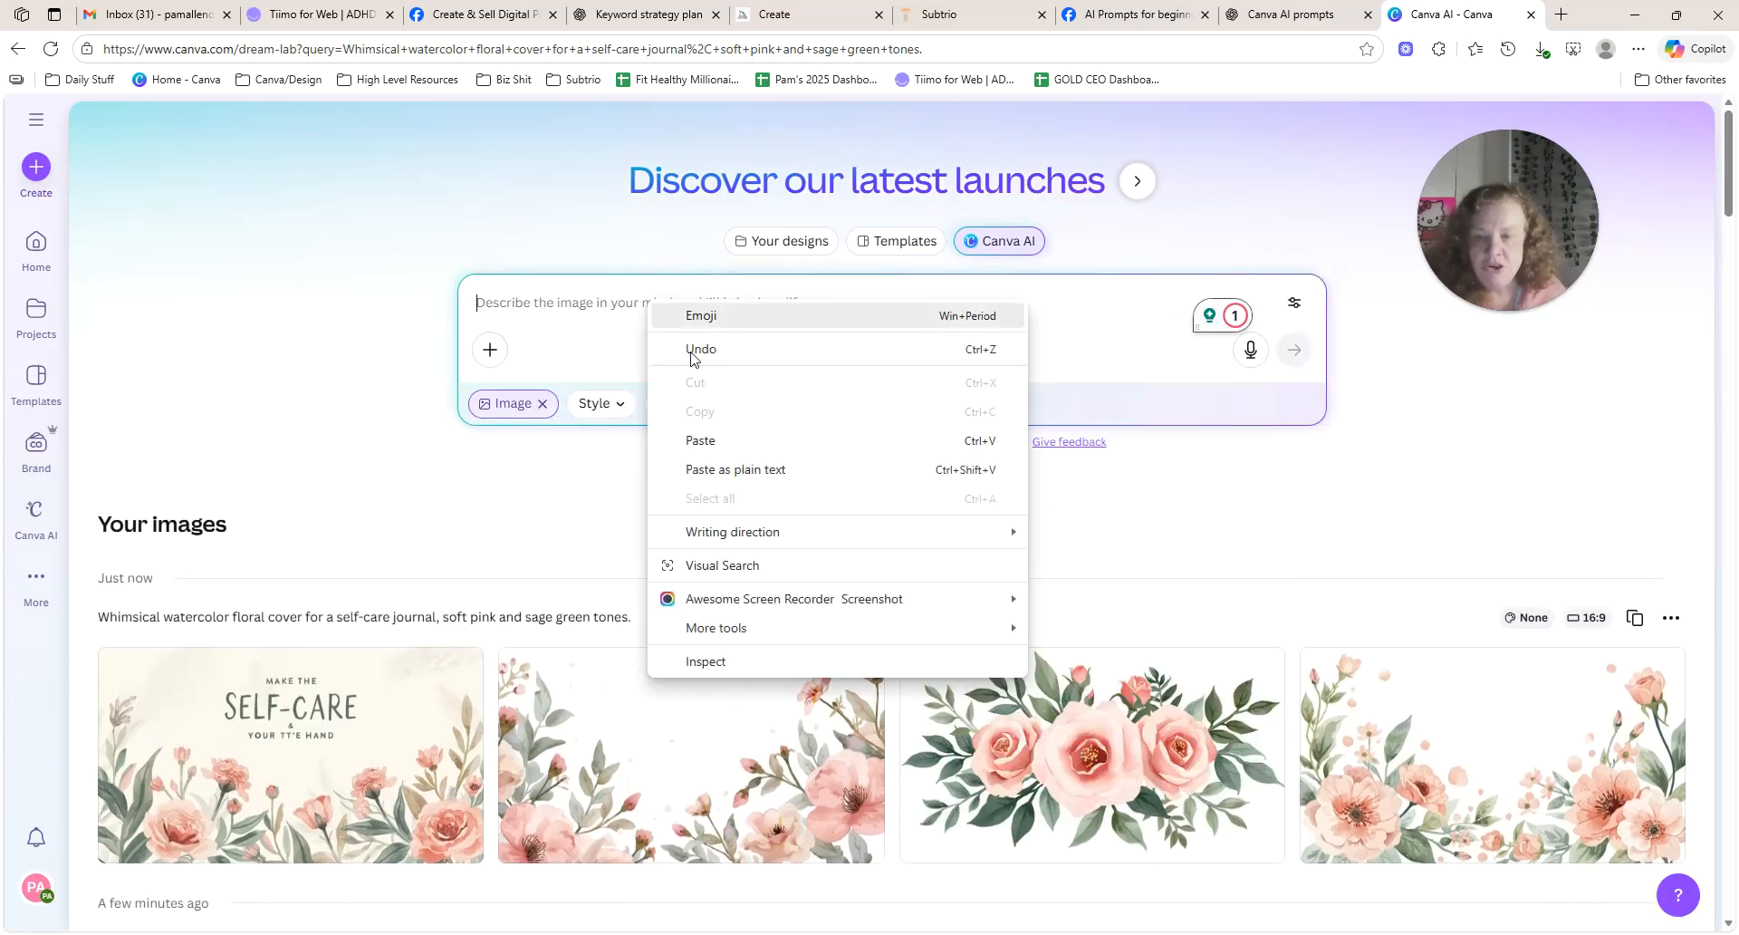
{"action": "left_click", "coordinate": [722, 442]}
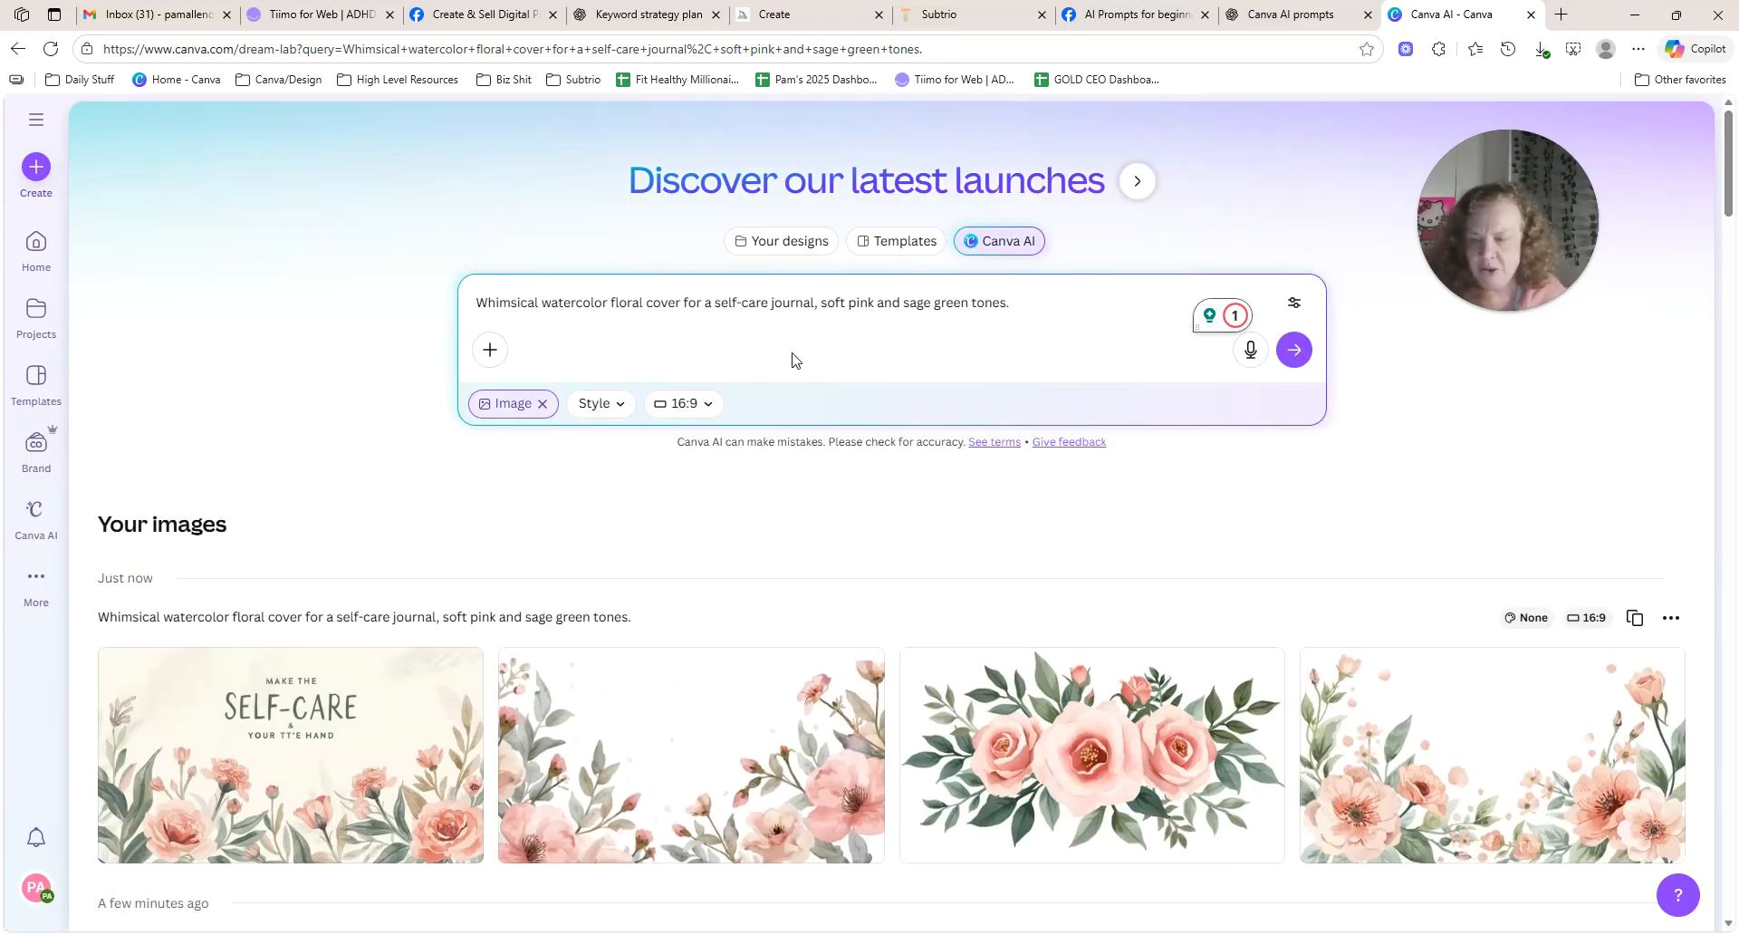
Set the aspect ratio to 3:4 and generate the self-care journal cover images without choosing a style.
{"action": "left_click", "coordinate": [670, 405]}
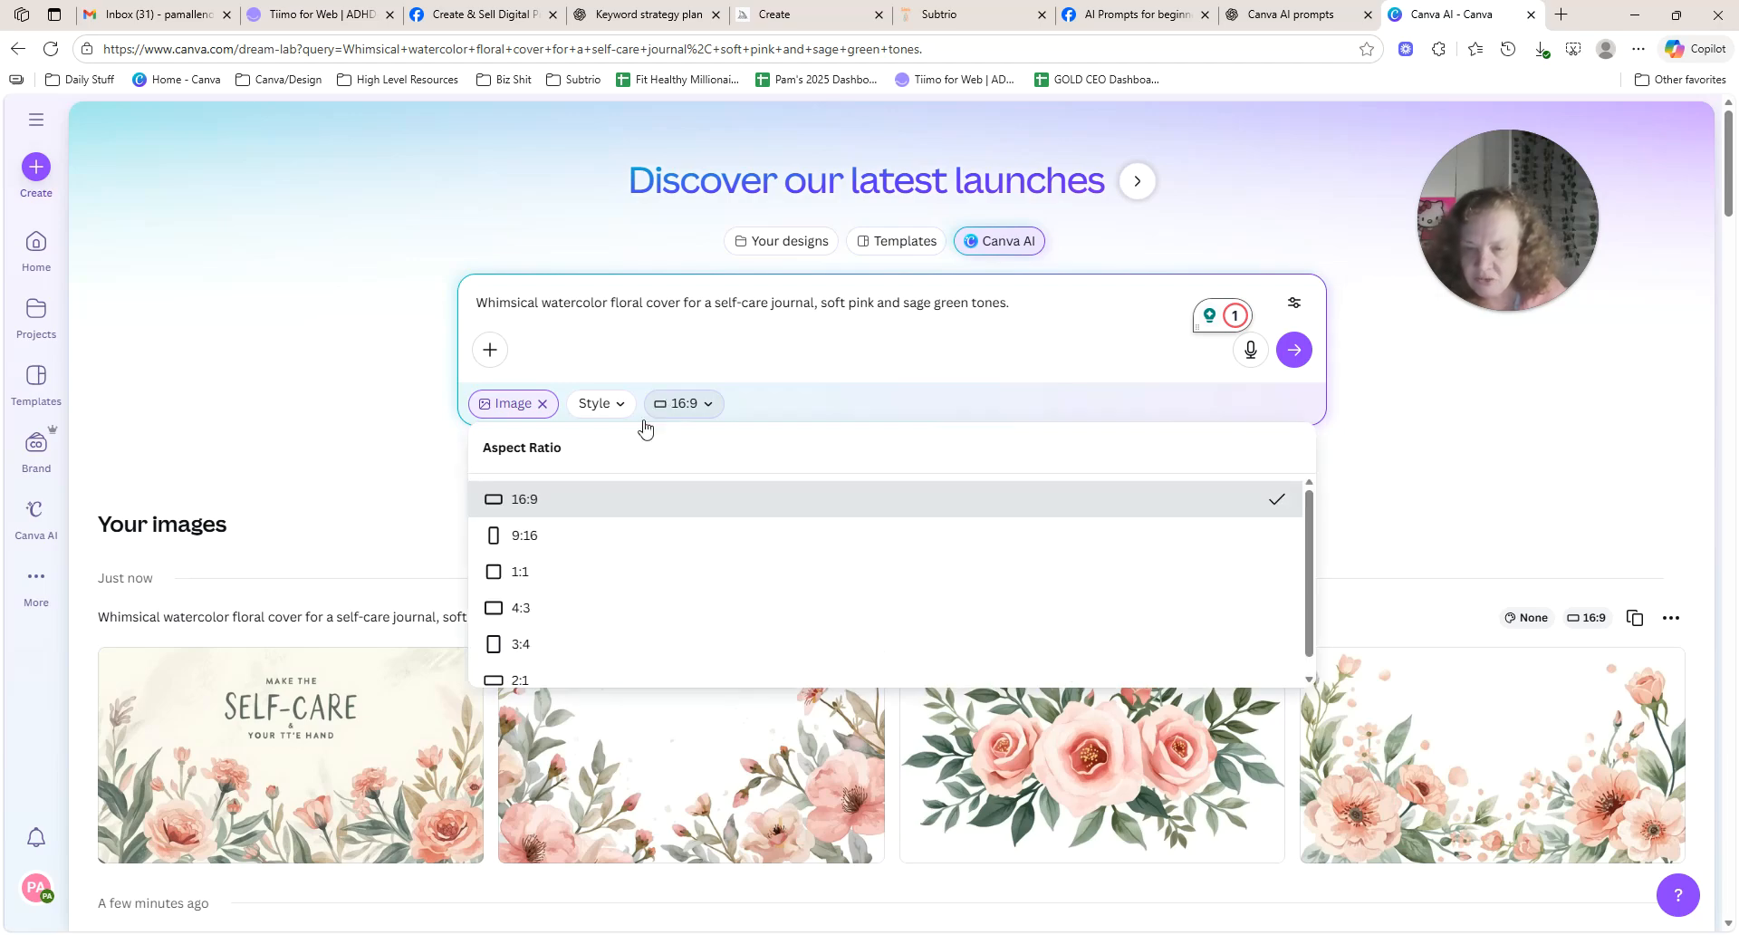
{"action": "left_click", "coordinate": [546, 645]}
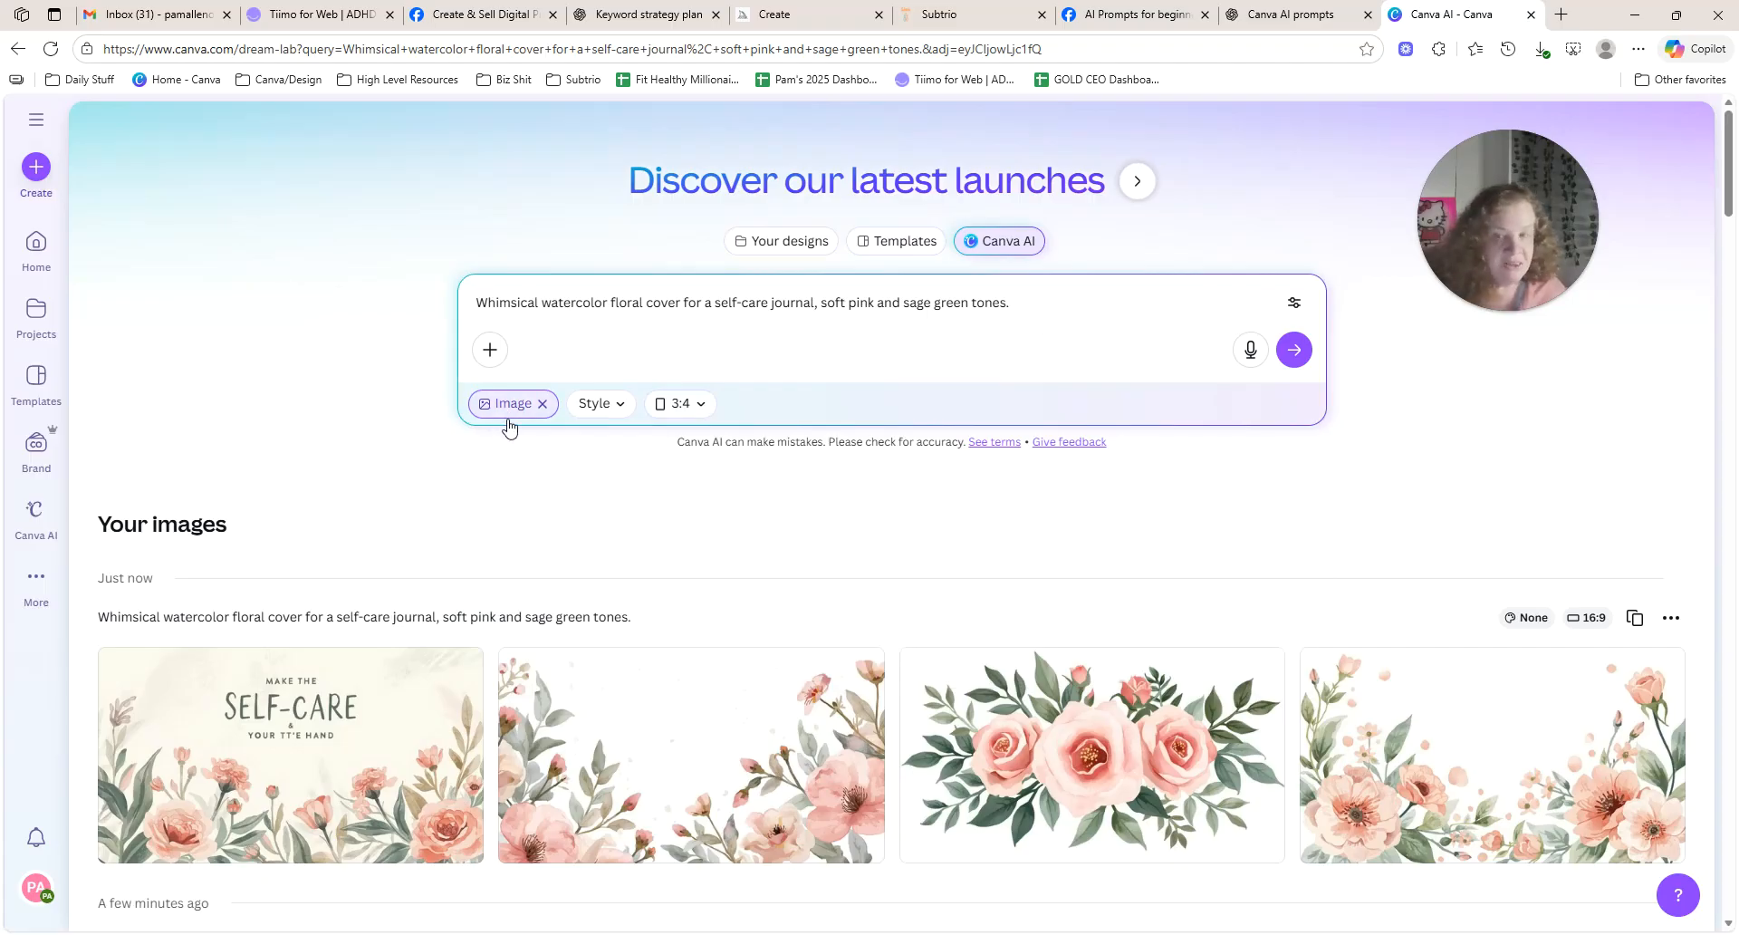
{"action": "left_click", "coordinate": [605, 408]}
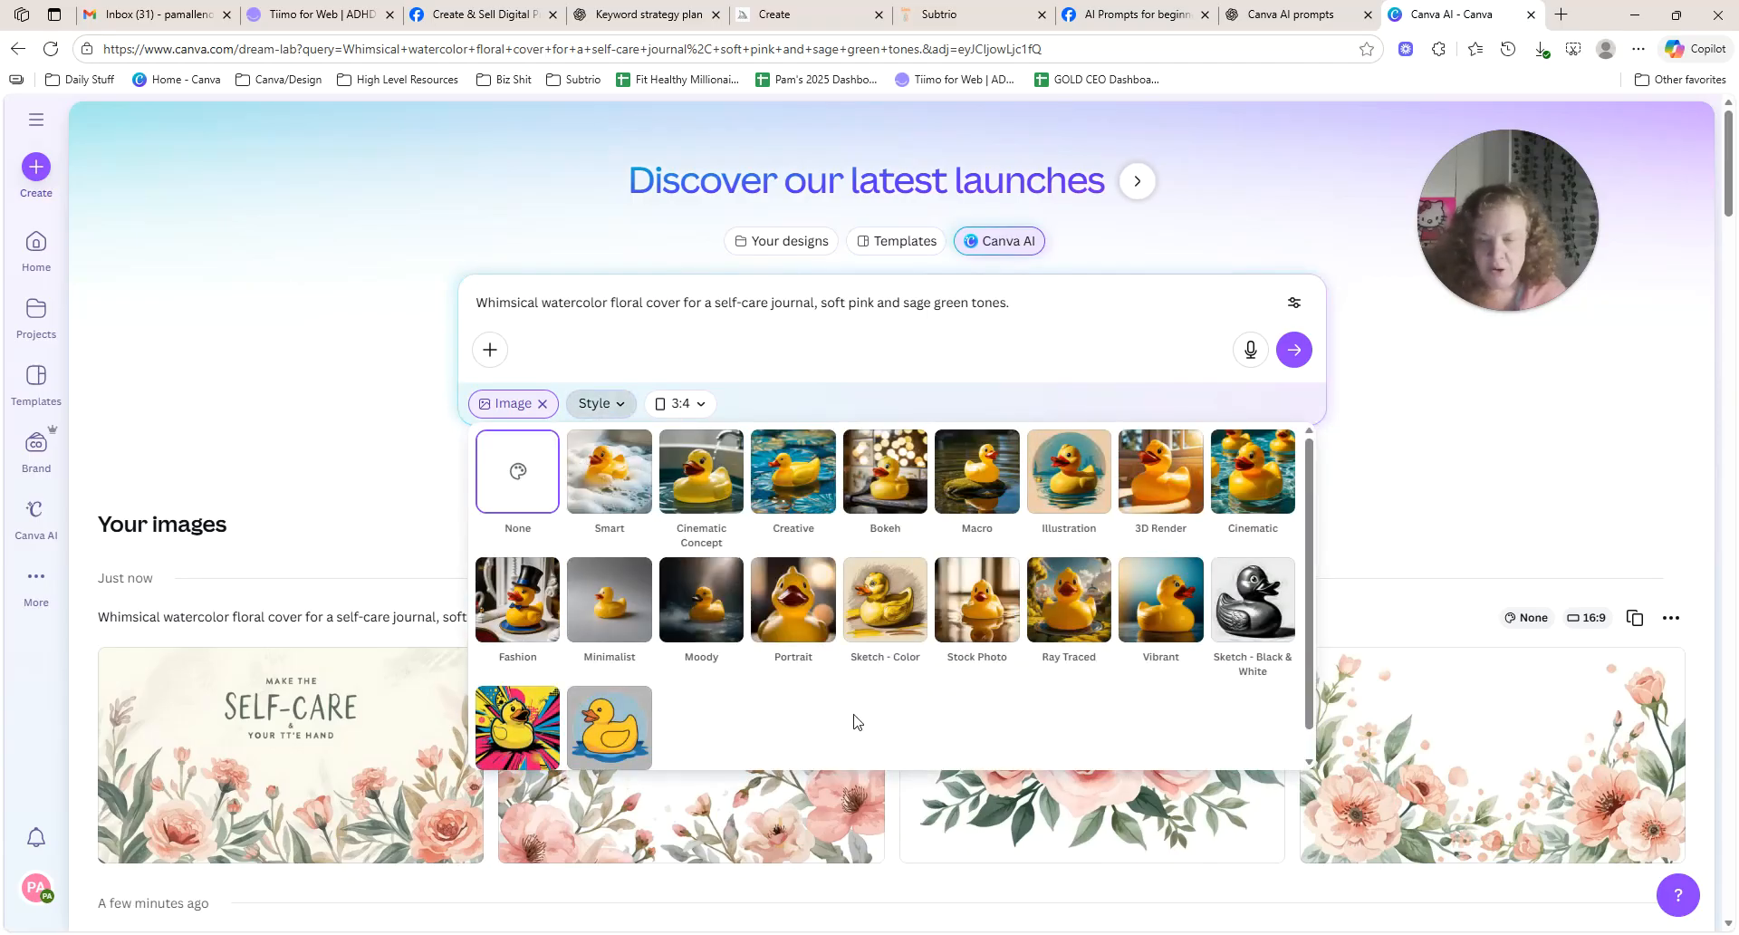
{"action": "left_click", "coordinate": [1503, 390]}
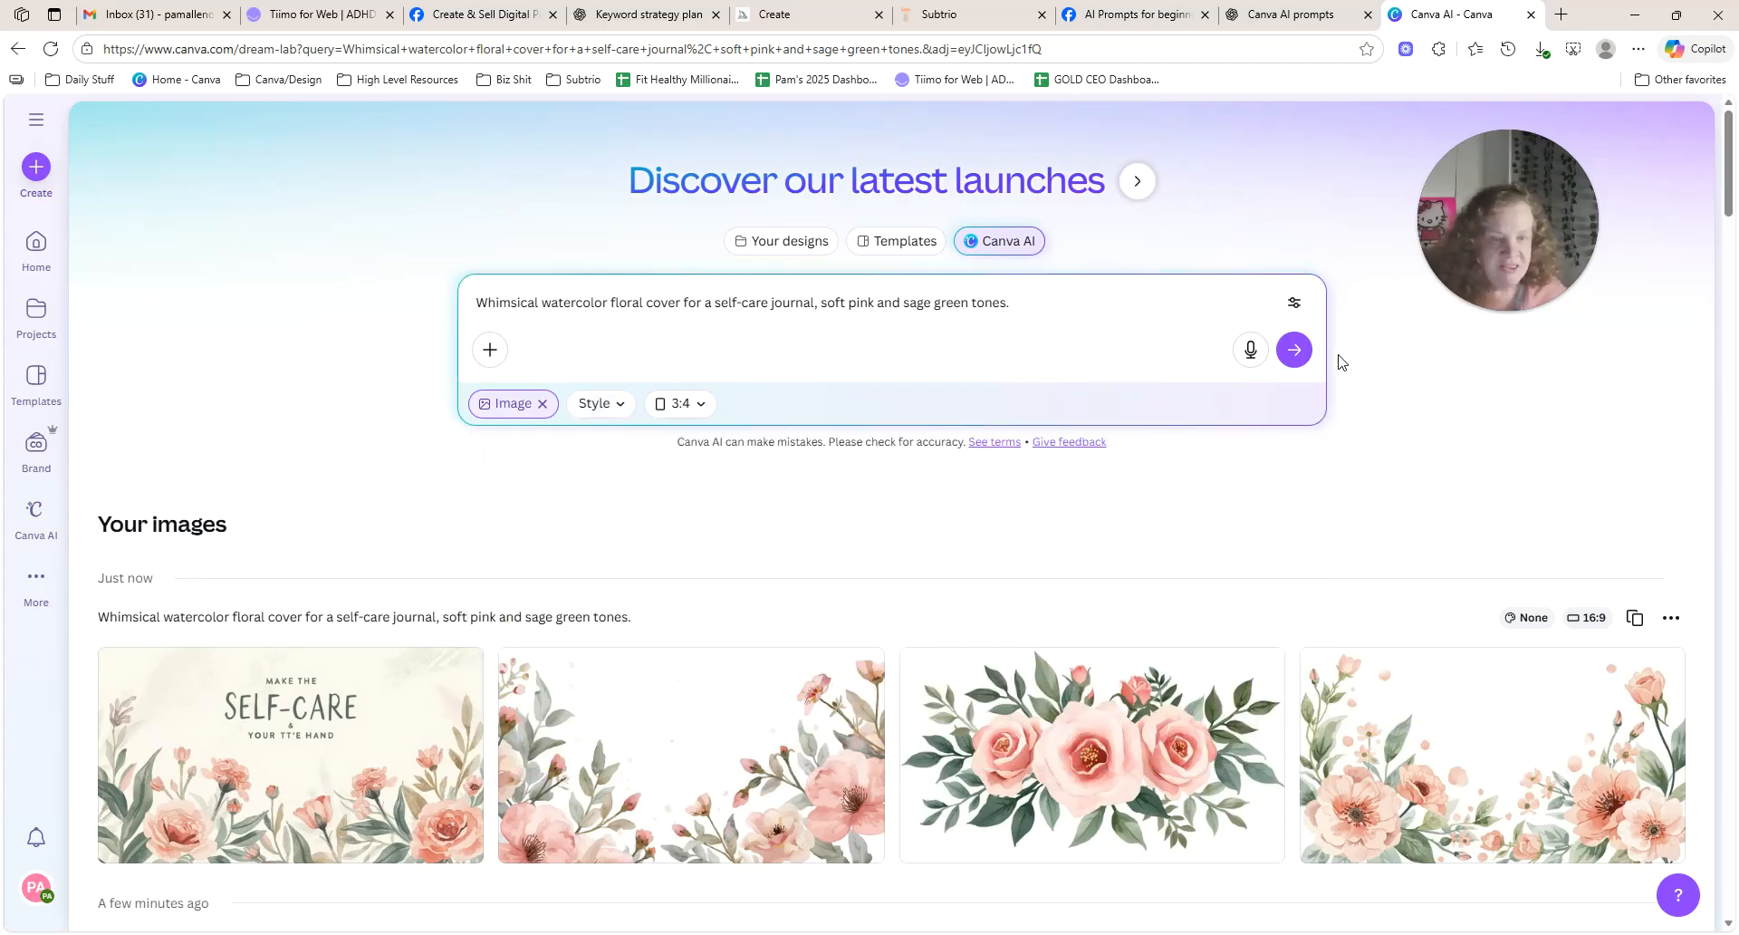
{"action": "left_click", "coordinate": [1295, 350]}
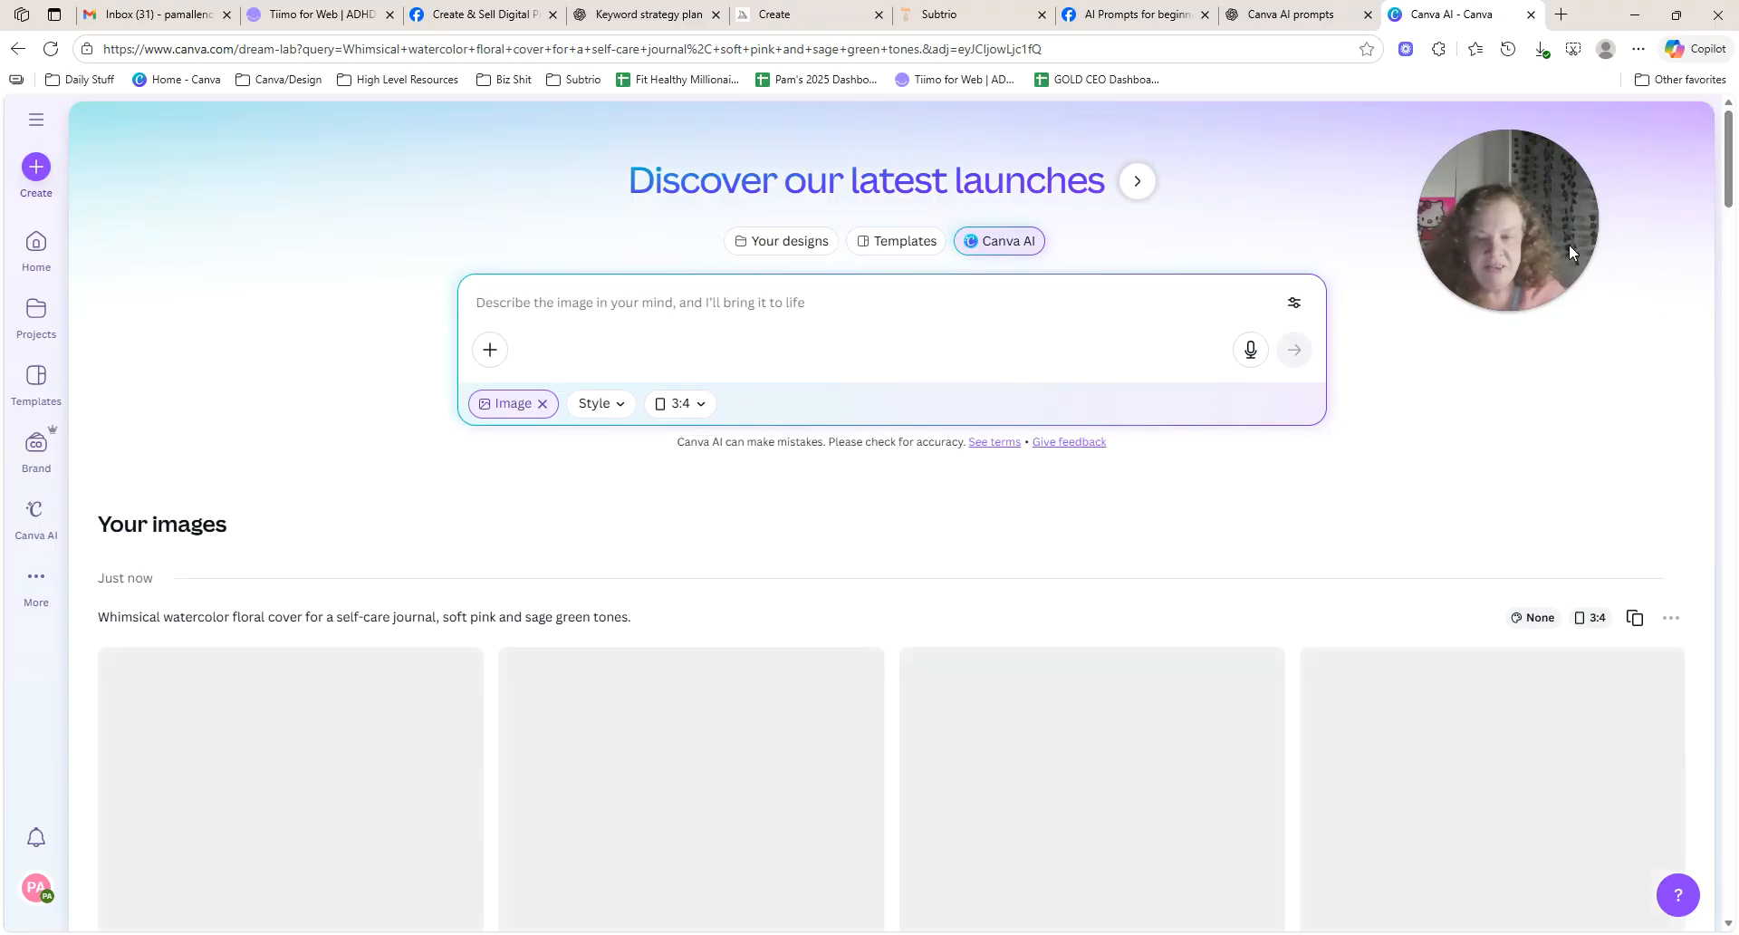
{"action": "scroll", "coordinate": [1728, 156], "scroll_direction": "down", "scroll_amount": 3}
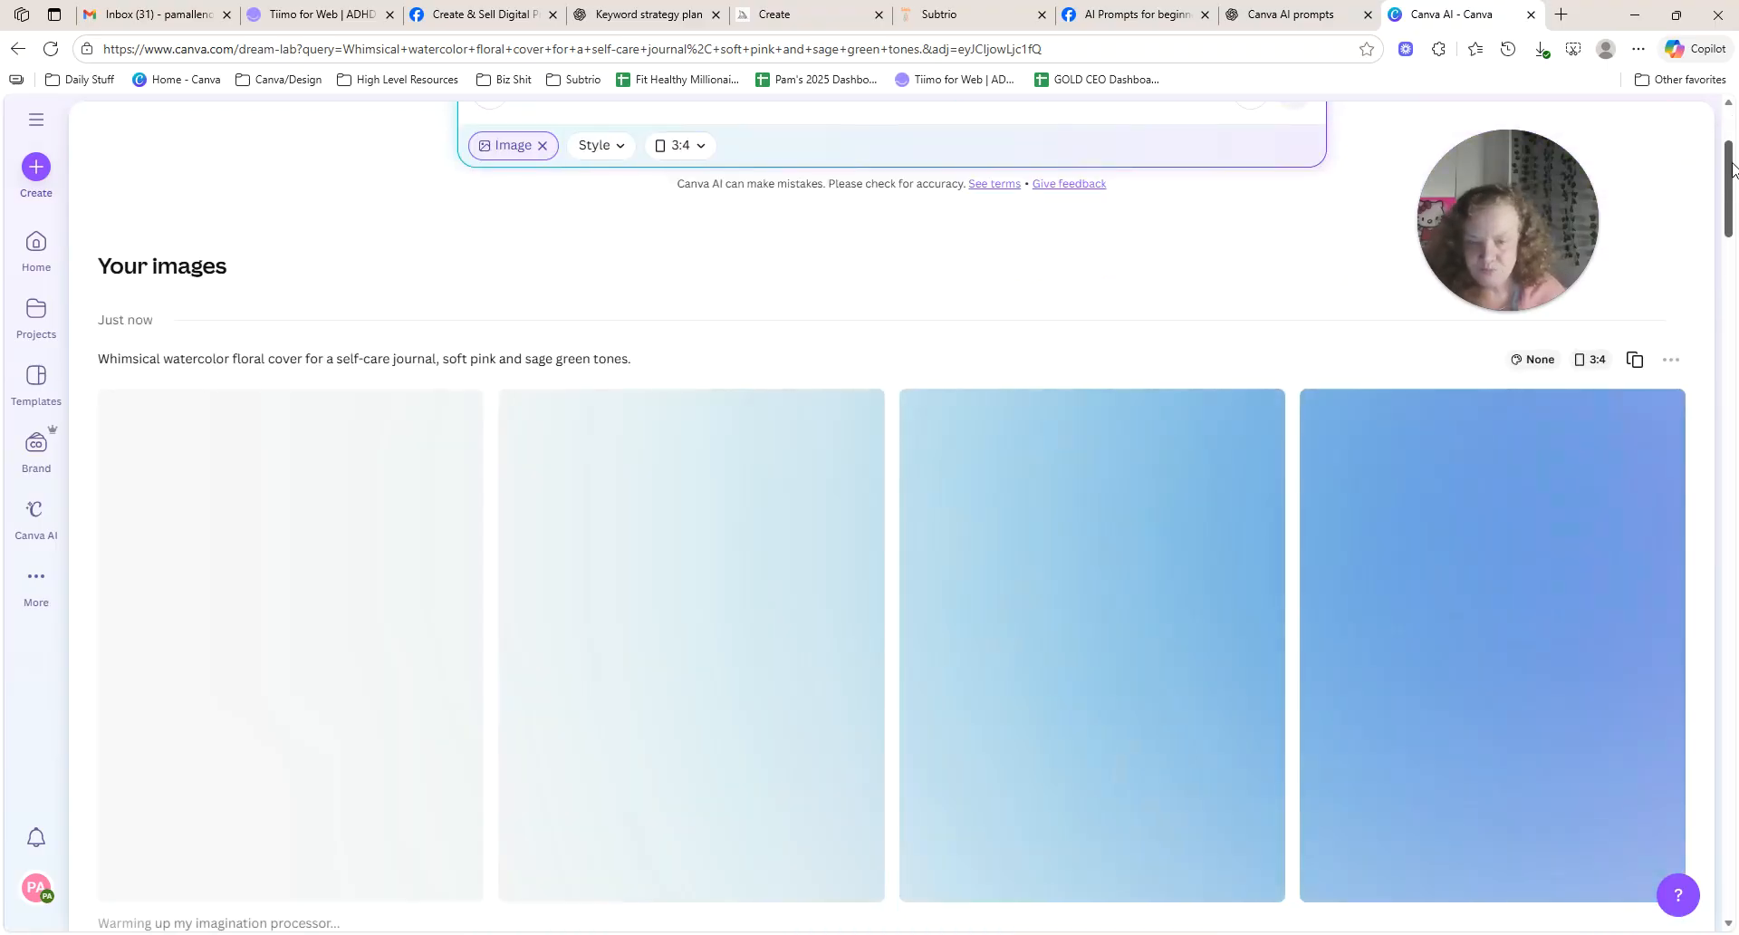
{"action": "left_click_drag", "start_coordinate": [1731, 168], "coordinate": [1732, 174]}
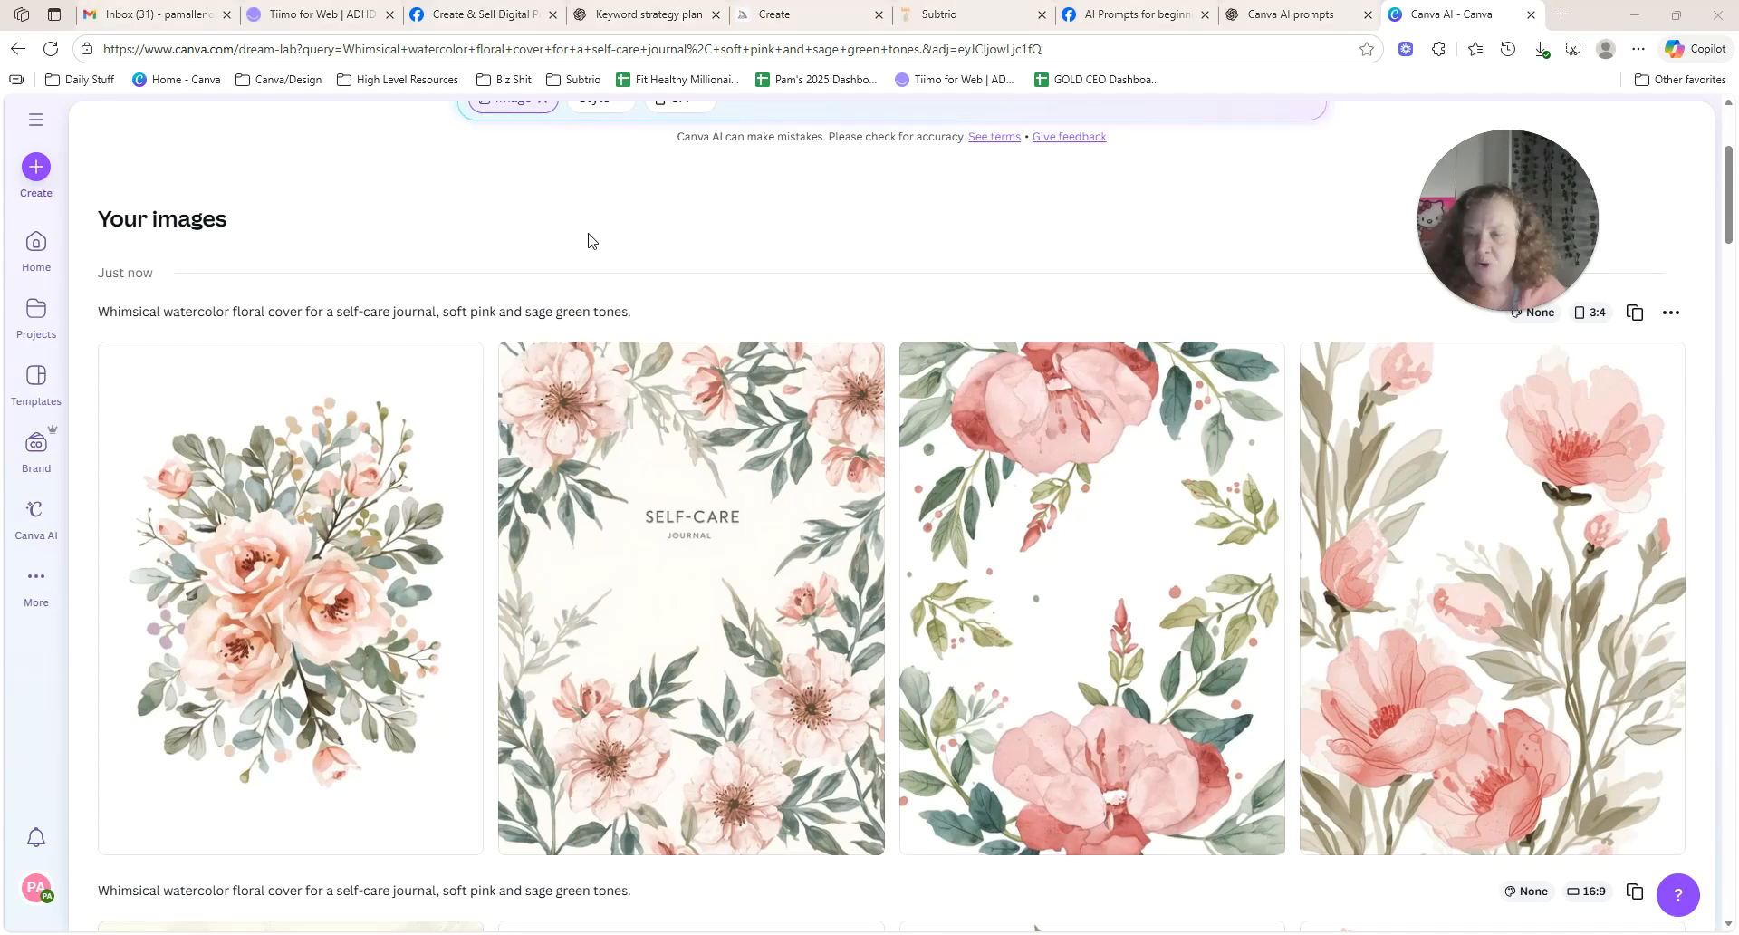
{"action": "mouse_move", "coordinate": [682, 543]}
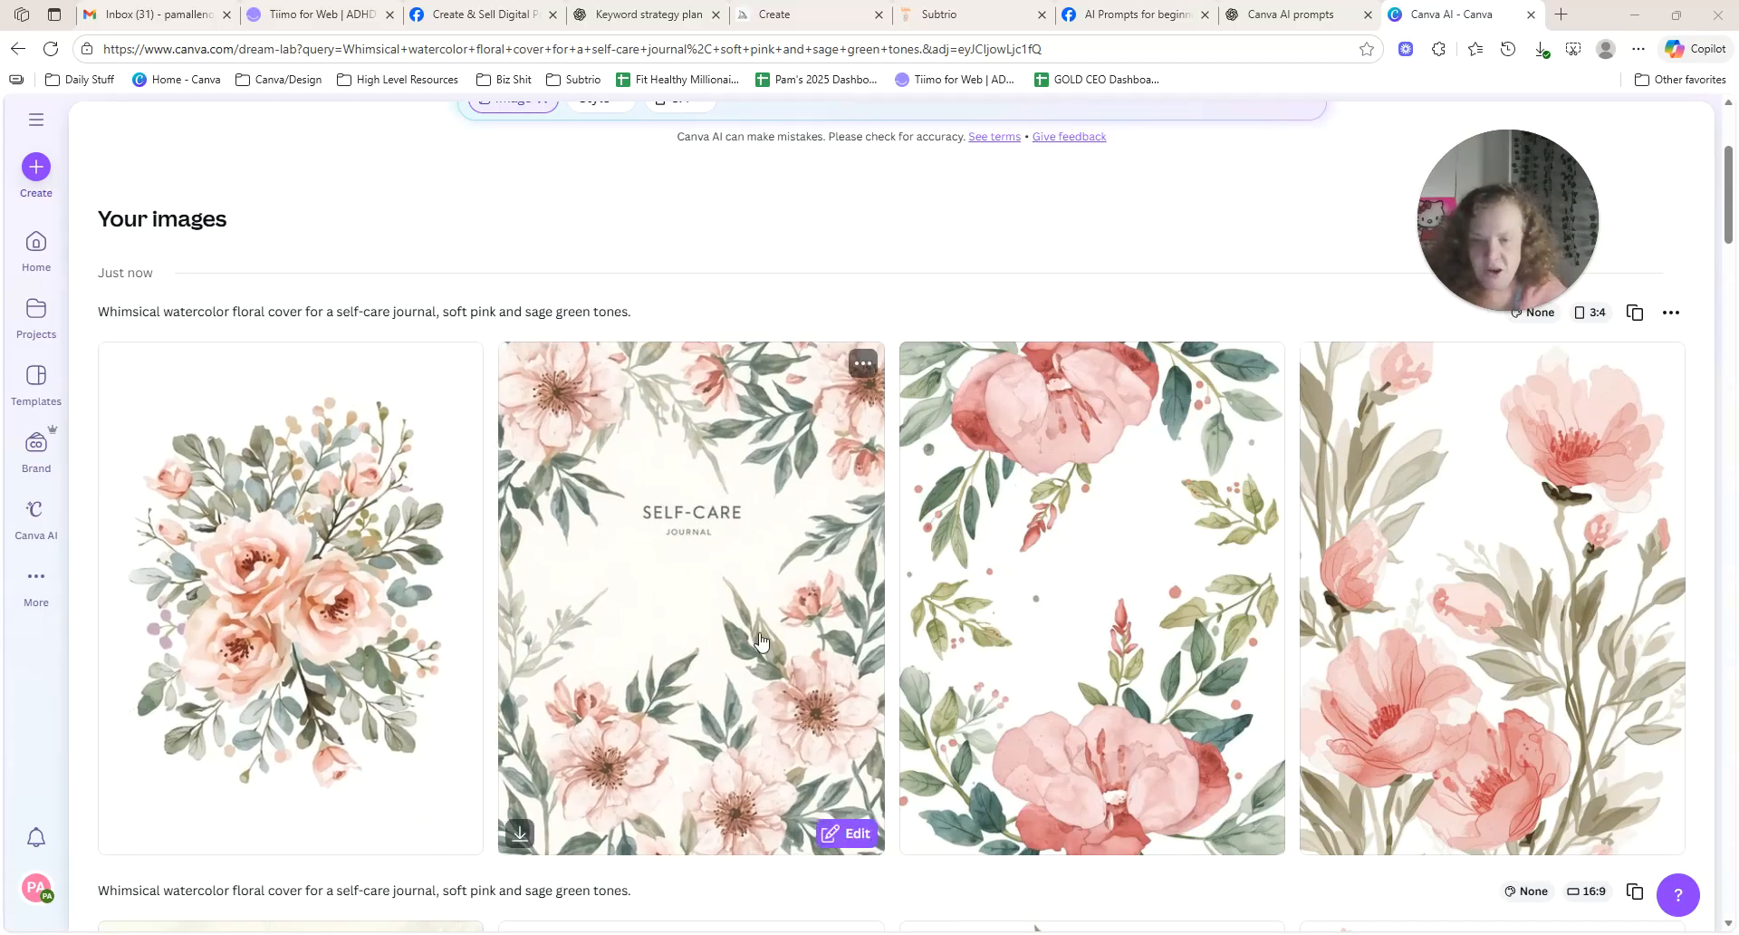
Paste the prompt again and edit it to read "Whimsical watercolor floral cover for a journal, soft pink and sage green tones.".
{"action": "scroll", "coordinate": [858, 295], "scroll_direction": "up", "scroll_amount": 3}
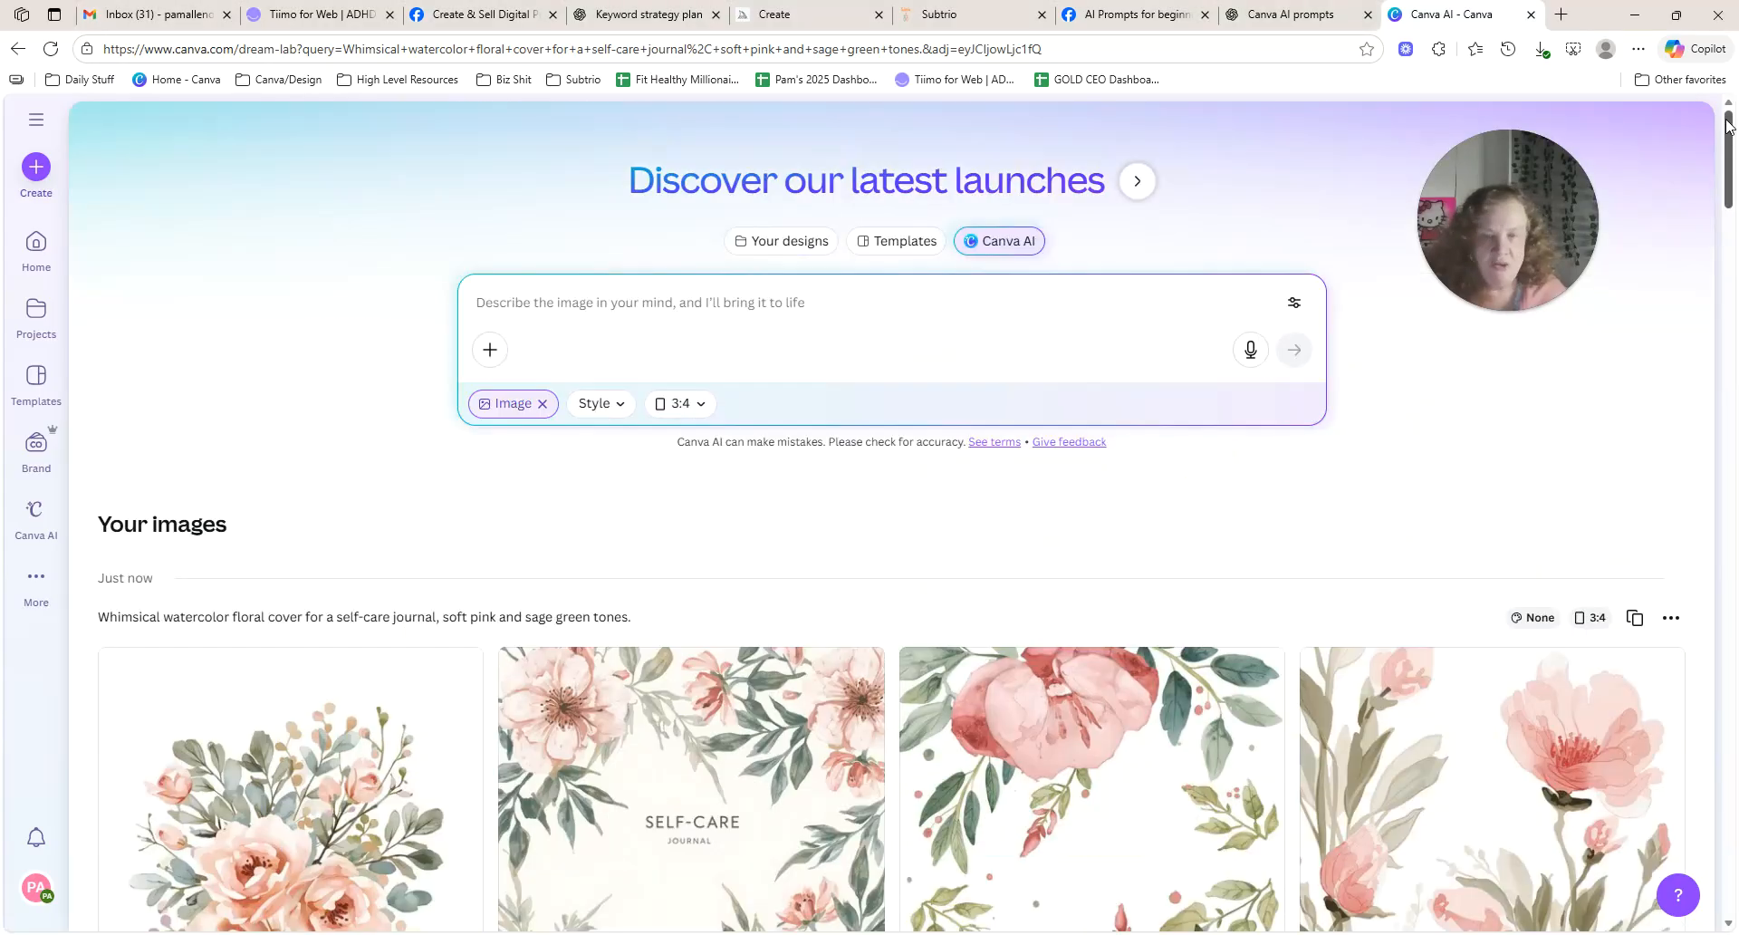
{"action": "right_click", "coordinate": [590, 298]}
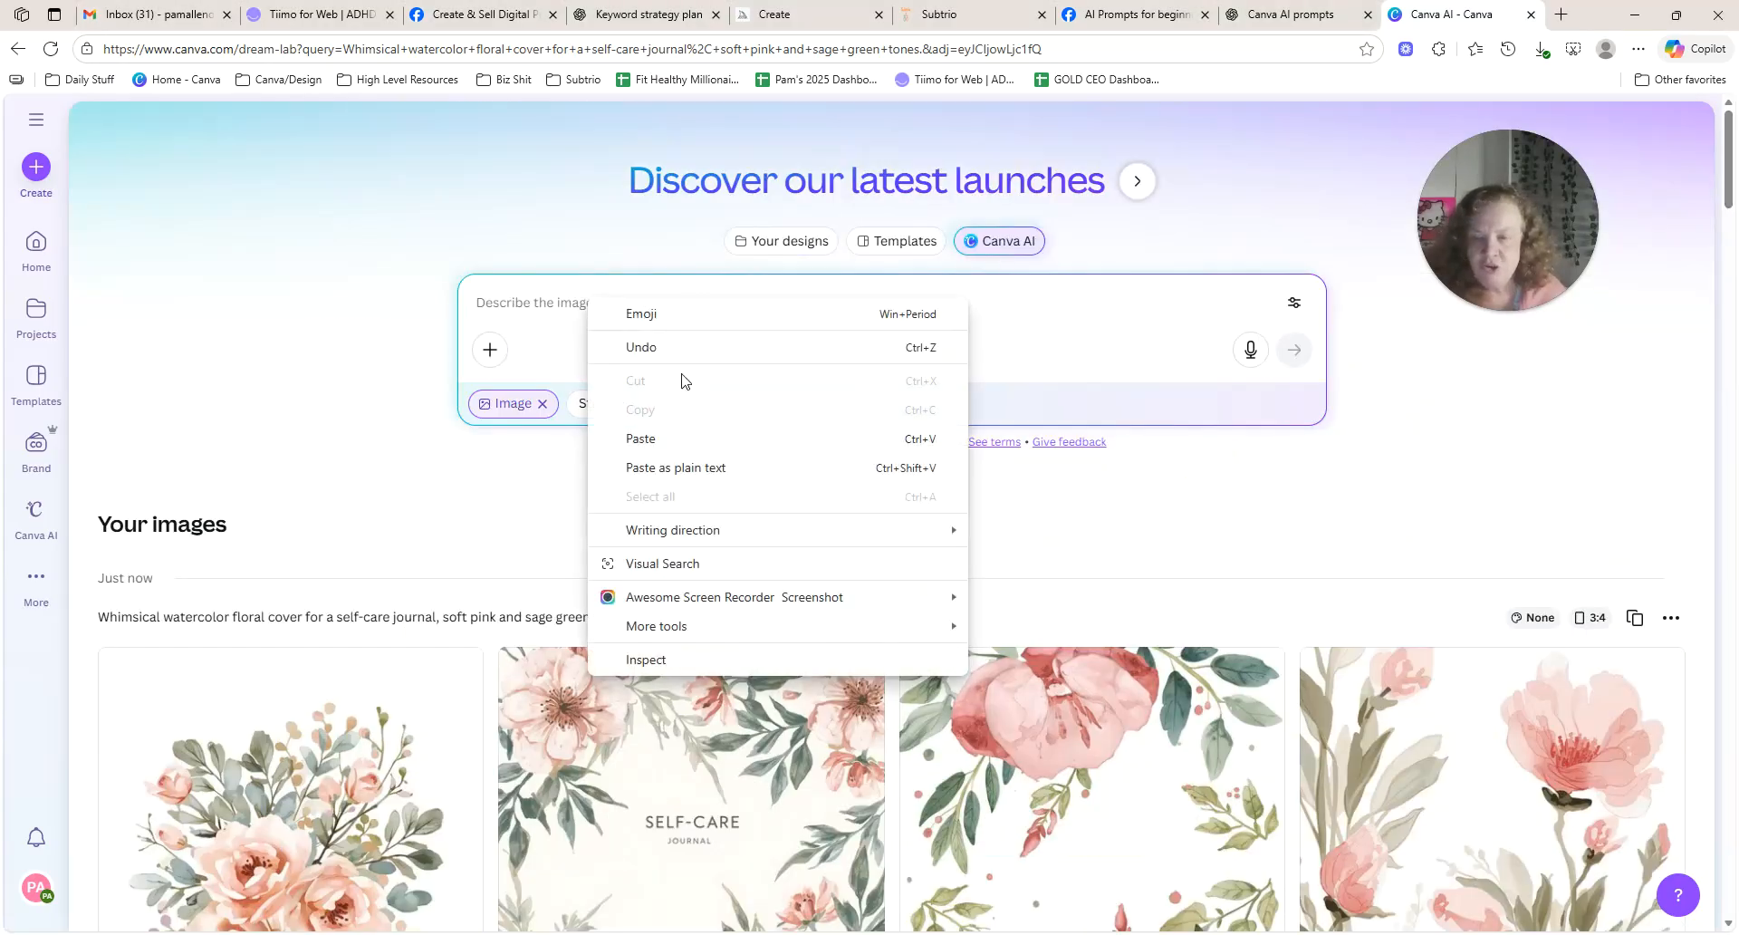
{"action": "left_click", "coordinate": [707, 436]}
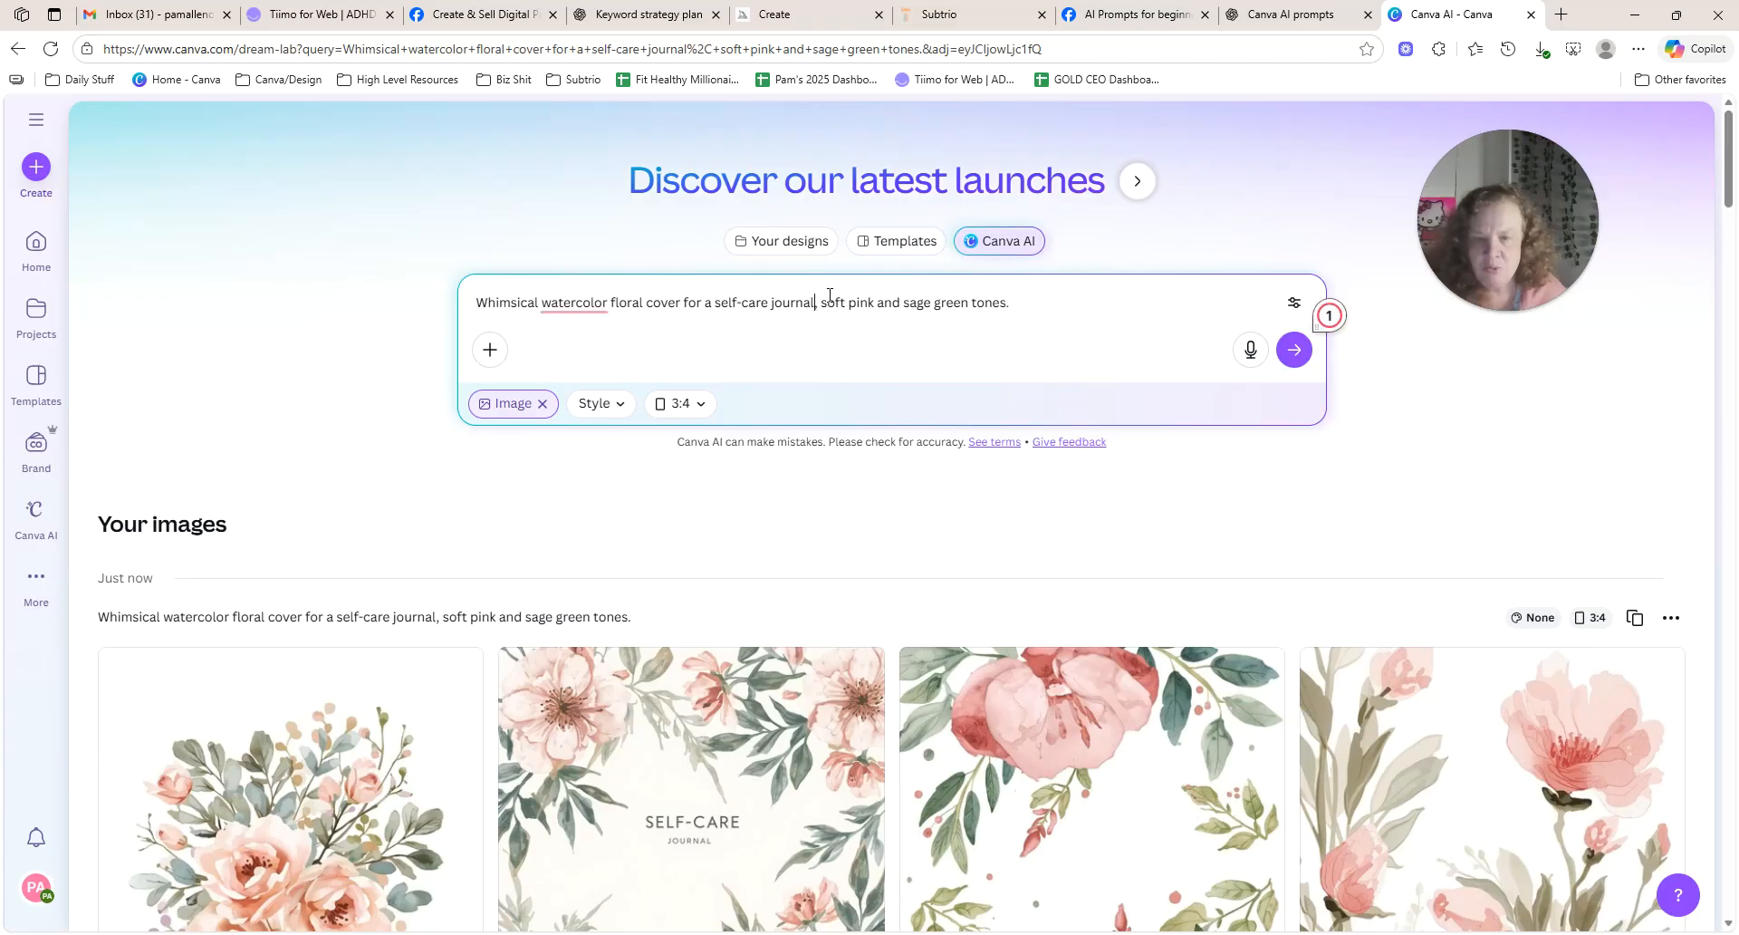
{"action": "key", "text": "BackSpace"}
{"action": "key", "text": "BackSpace"}
{"action": "key", "text": "BackSpace"}
{"action": "key", "text": "BackSpace"}
{"action": "key", "text": "BackSpace"}
{"action": "key", "text": "BackSpace"}
{"action": "key", "text": "BackSpace"}
{"action": "key", "text": "BackSpace"}
{"action": "key", "text": "BackSpace"}
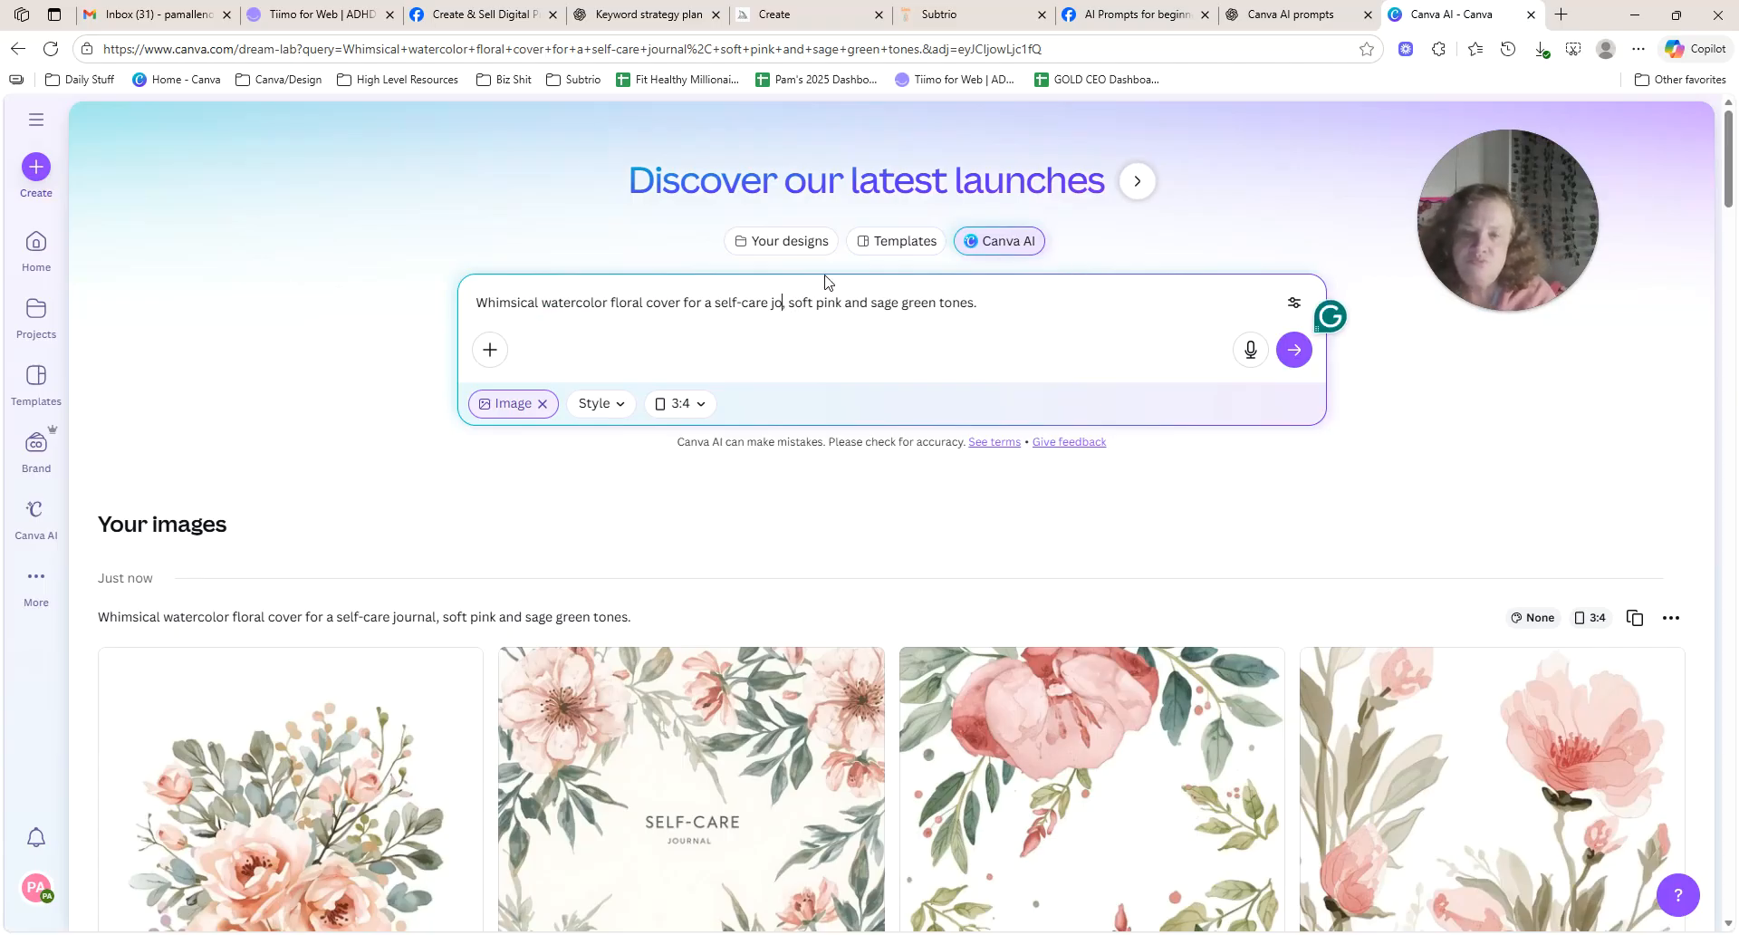
{"action": "key", "text": "BackSpace"}
{"action": "key", "text": "BackSpace"}
{"action": "key", "text": "BackSpace"}
{"action": "key", "text": "BackSpace"}
{"action": "key", "text": "BackSpace"}
{"action": "key", "text": "BackSpace"}
{"action": "key", "text": "BackSpace"}
{"action": "key", "text": "BackSpace"}
{"action": "key", "text": "BackSpace"}
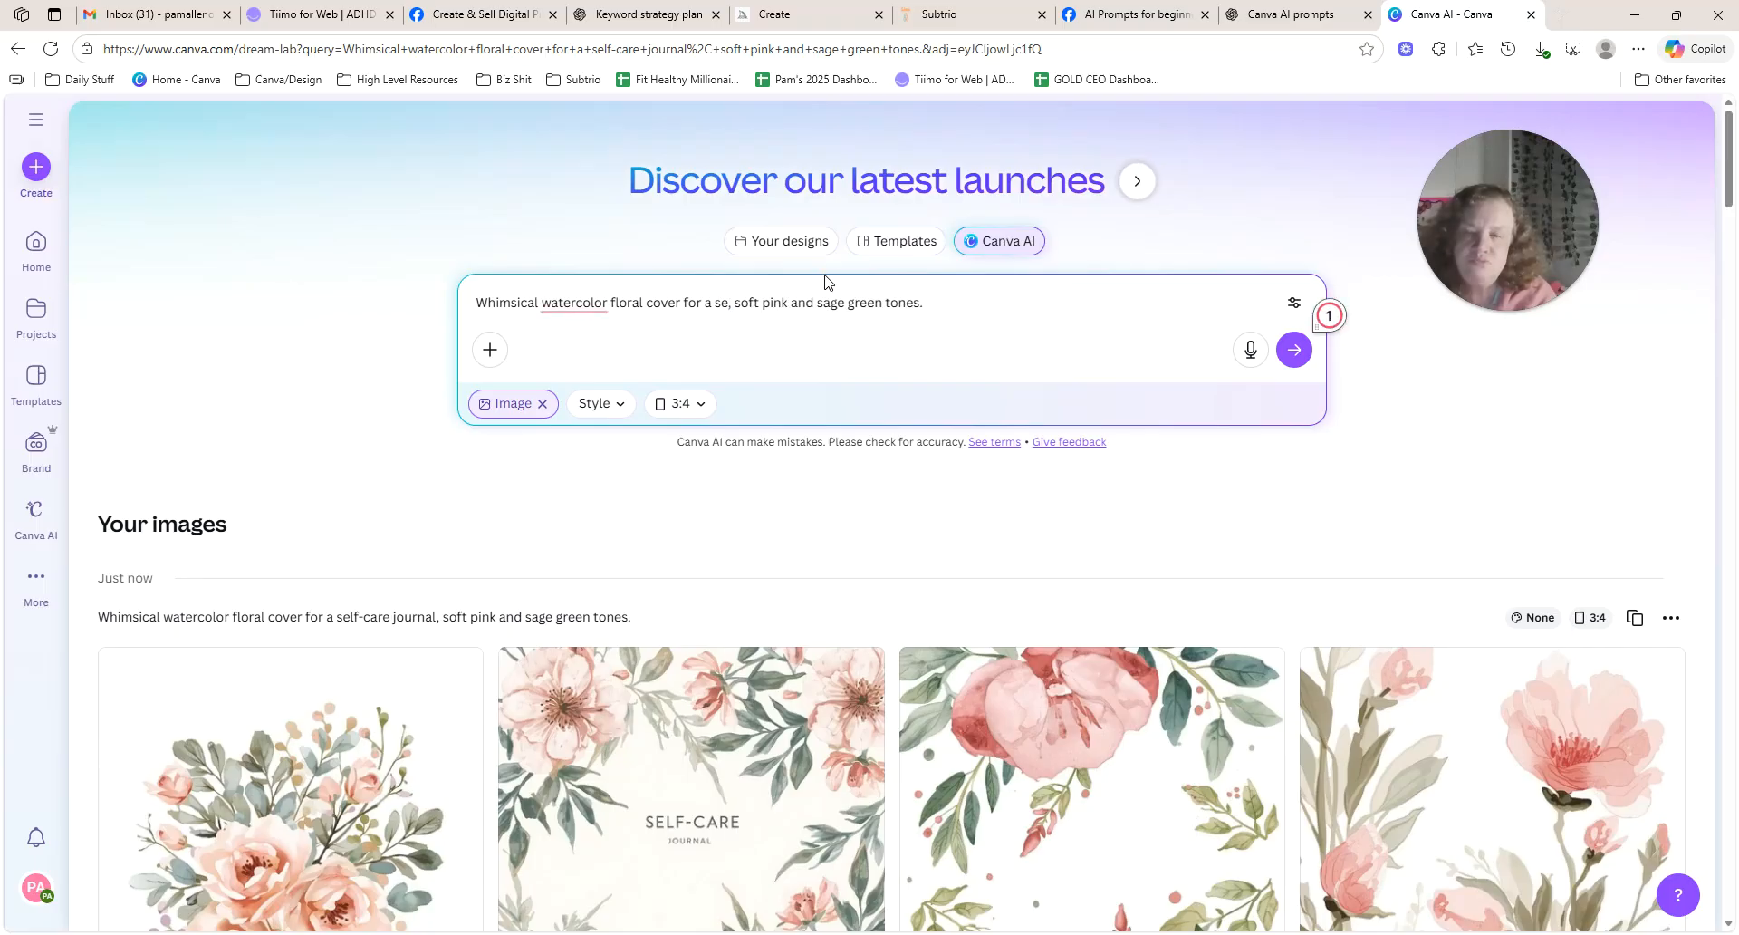
{"action": "key", "text": "BackSpace"}
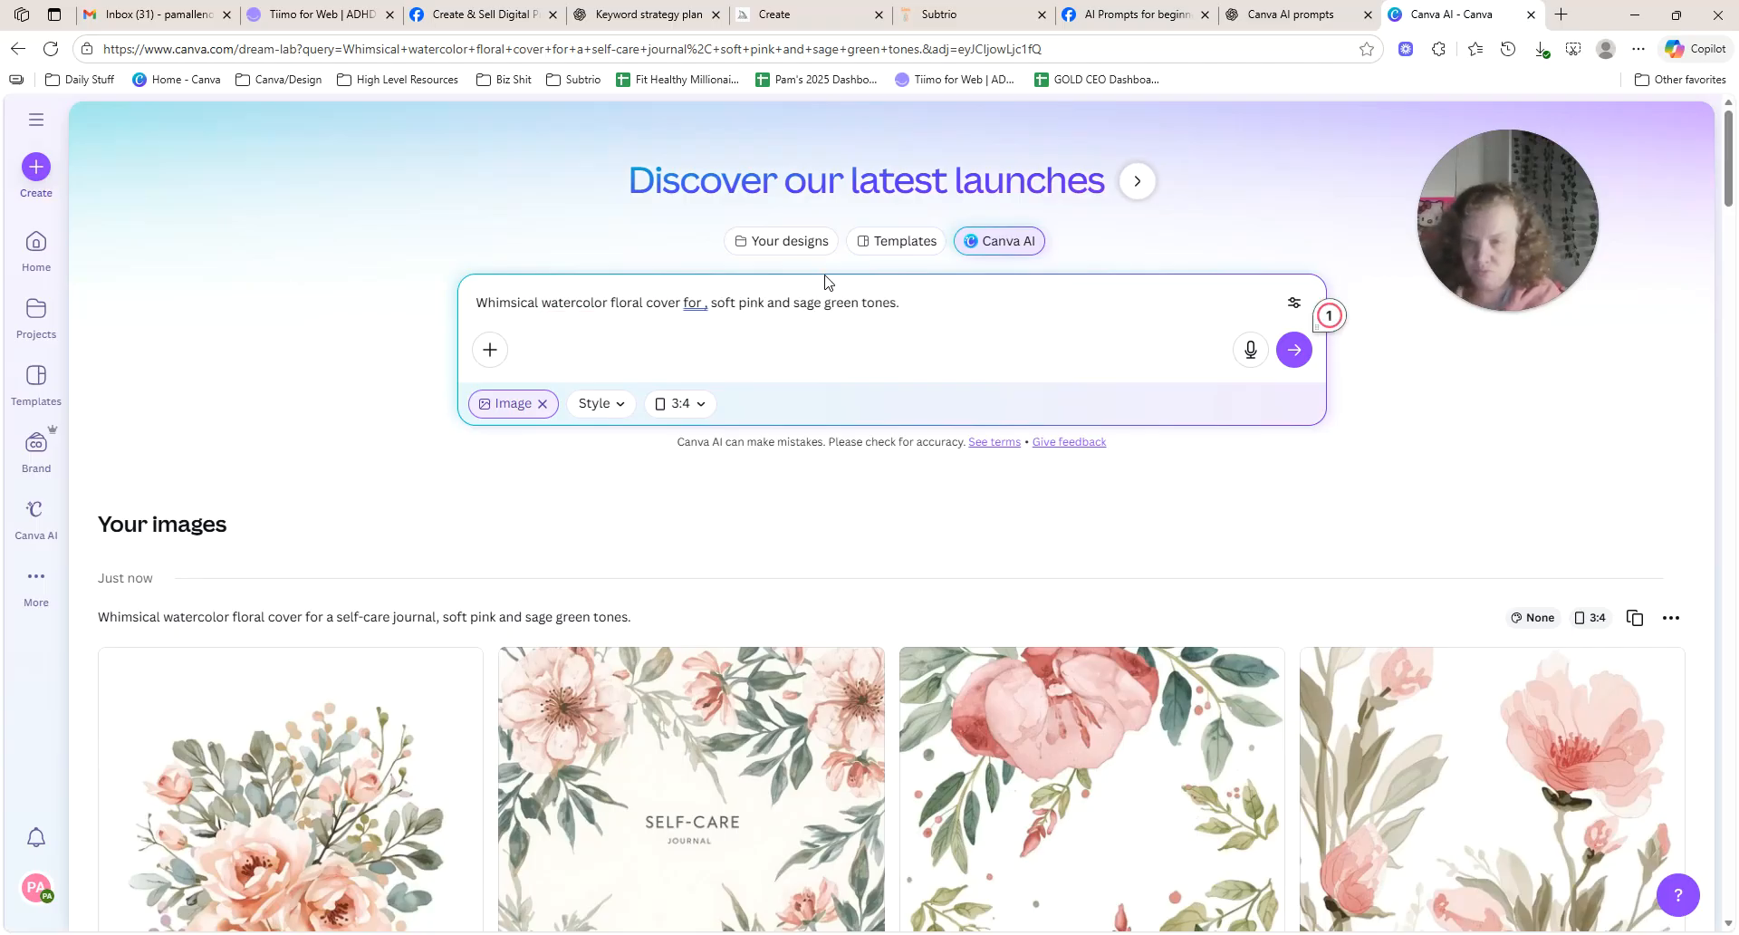
{"action": "type", "text": "a joun"}
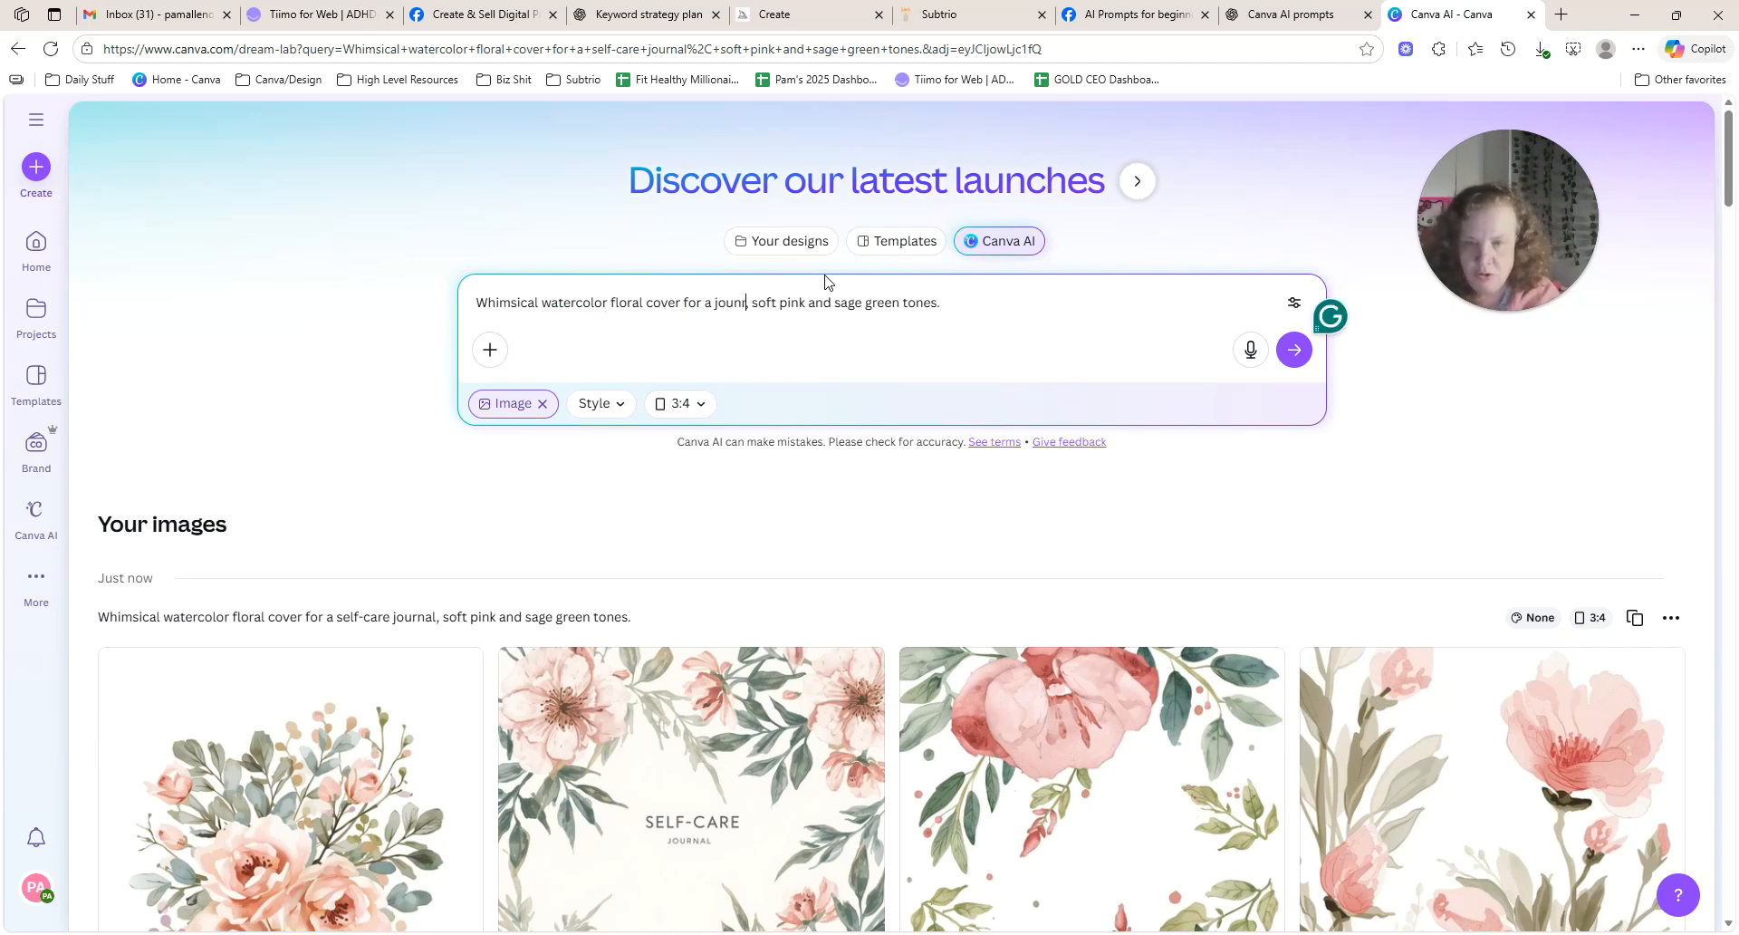
{"action": "key", "text": "BackSpace"}
{"action": "type", "text": "ur"}
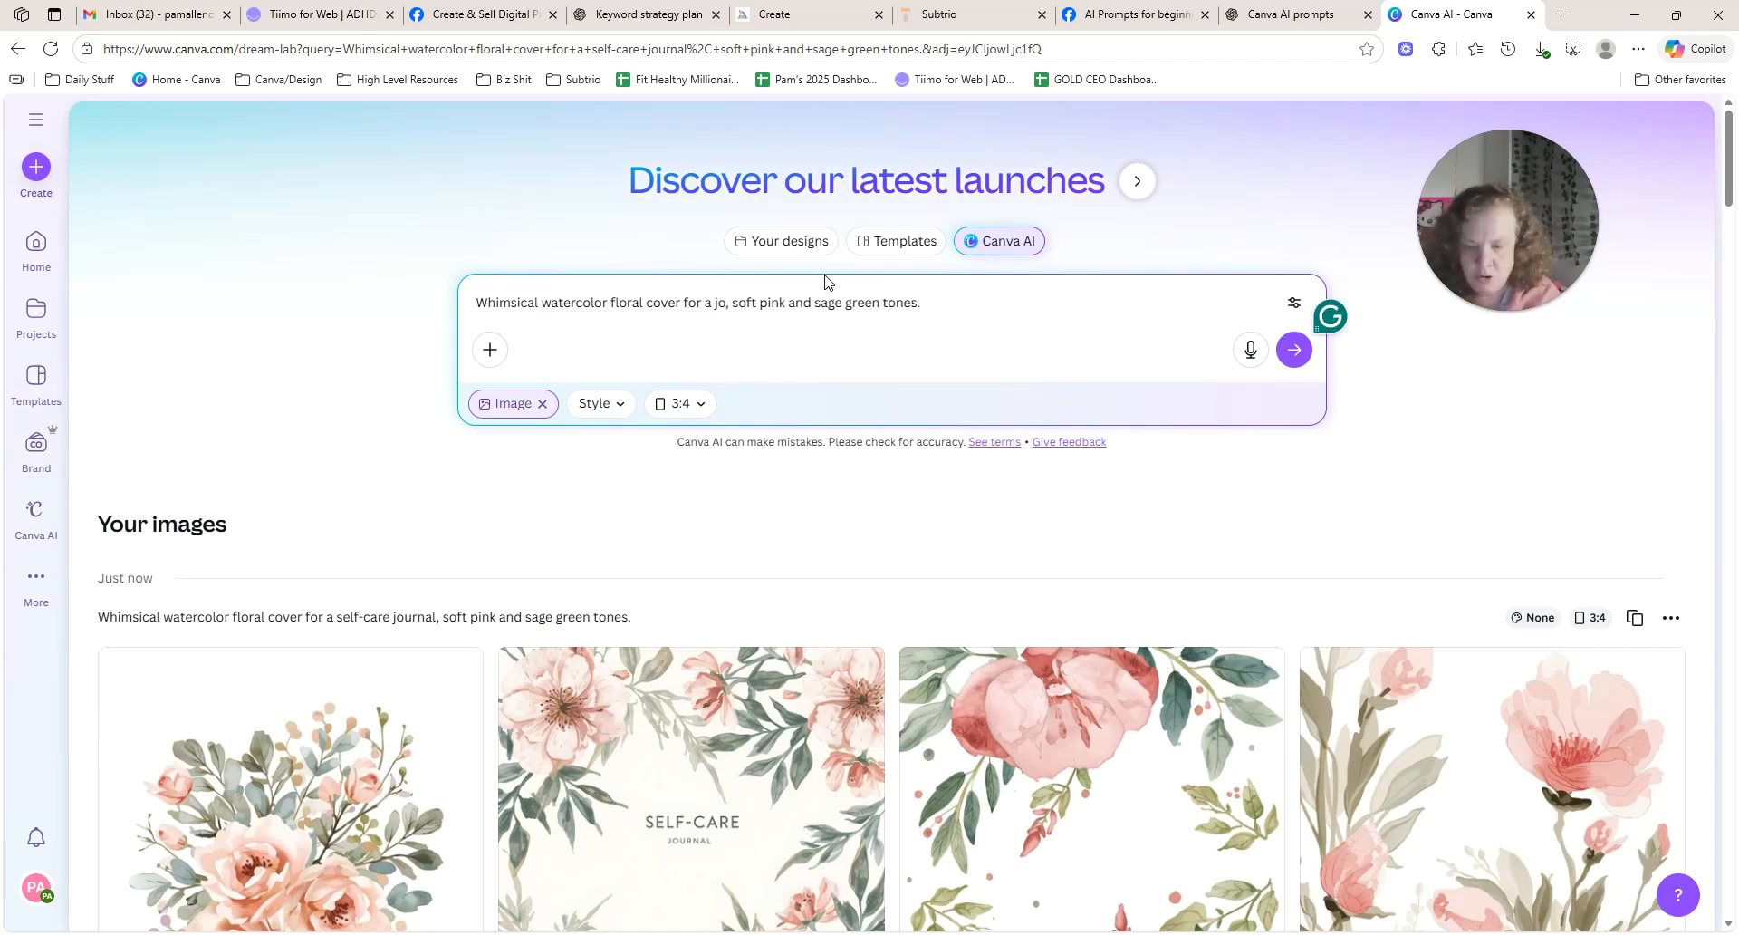
{"action": "type", "text": "nal,"}
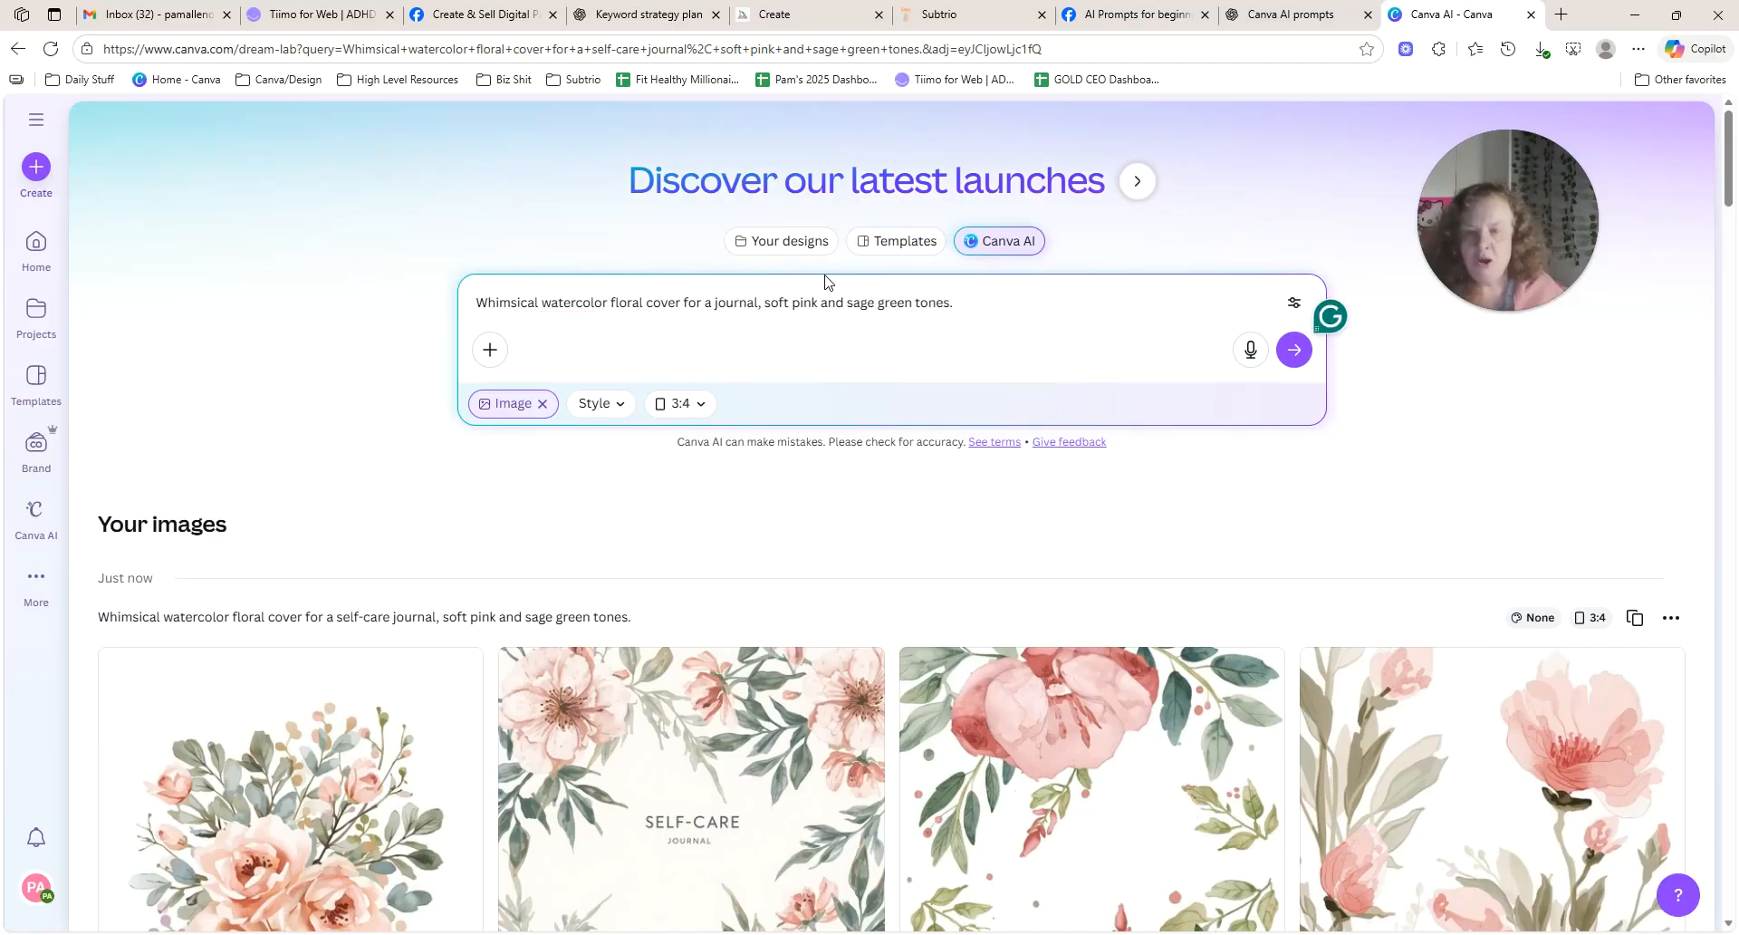
Choose the Illustration style and generate the journal cover images from the edited prompt.
{"action": "left_click", "coordinate": [595, 405]}
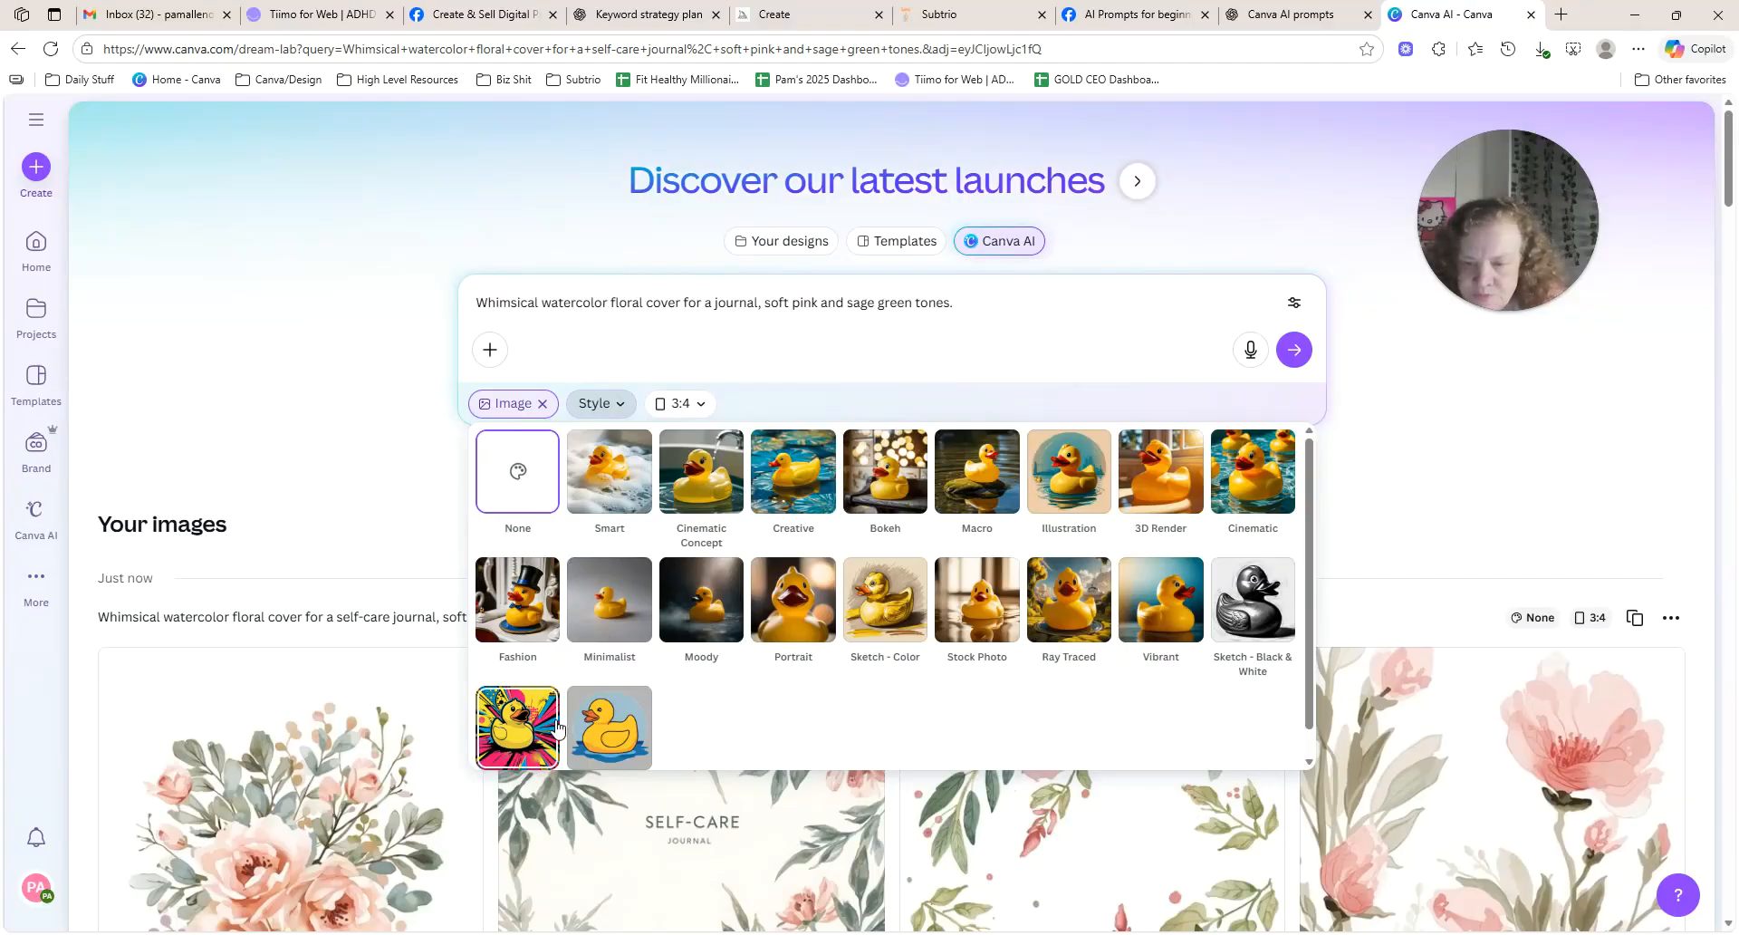
{"action": "left_click", "coordinate": [1077, 477]}
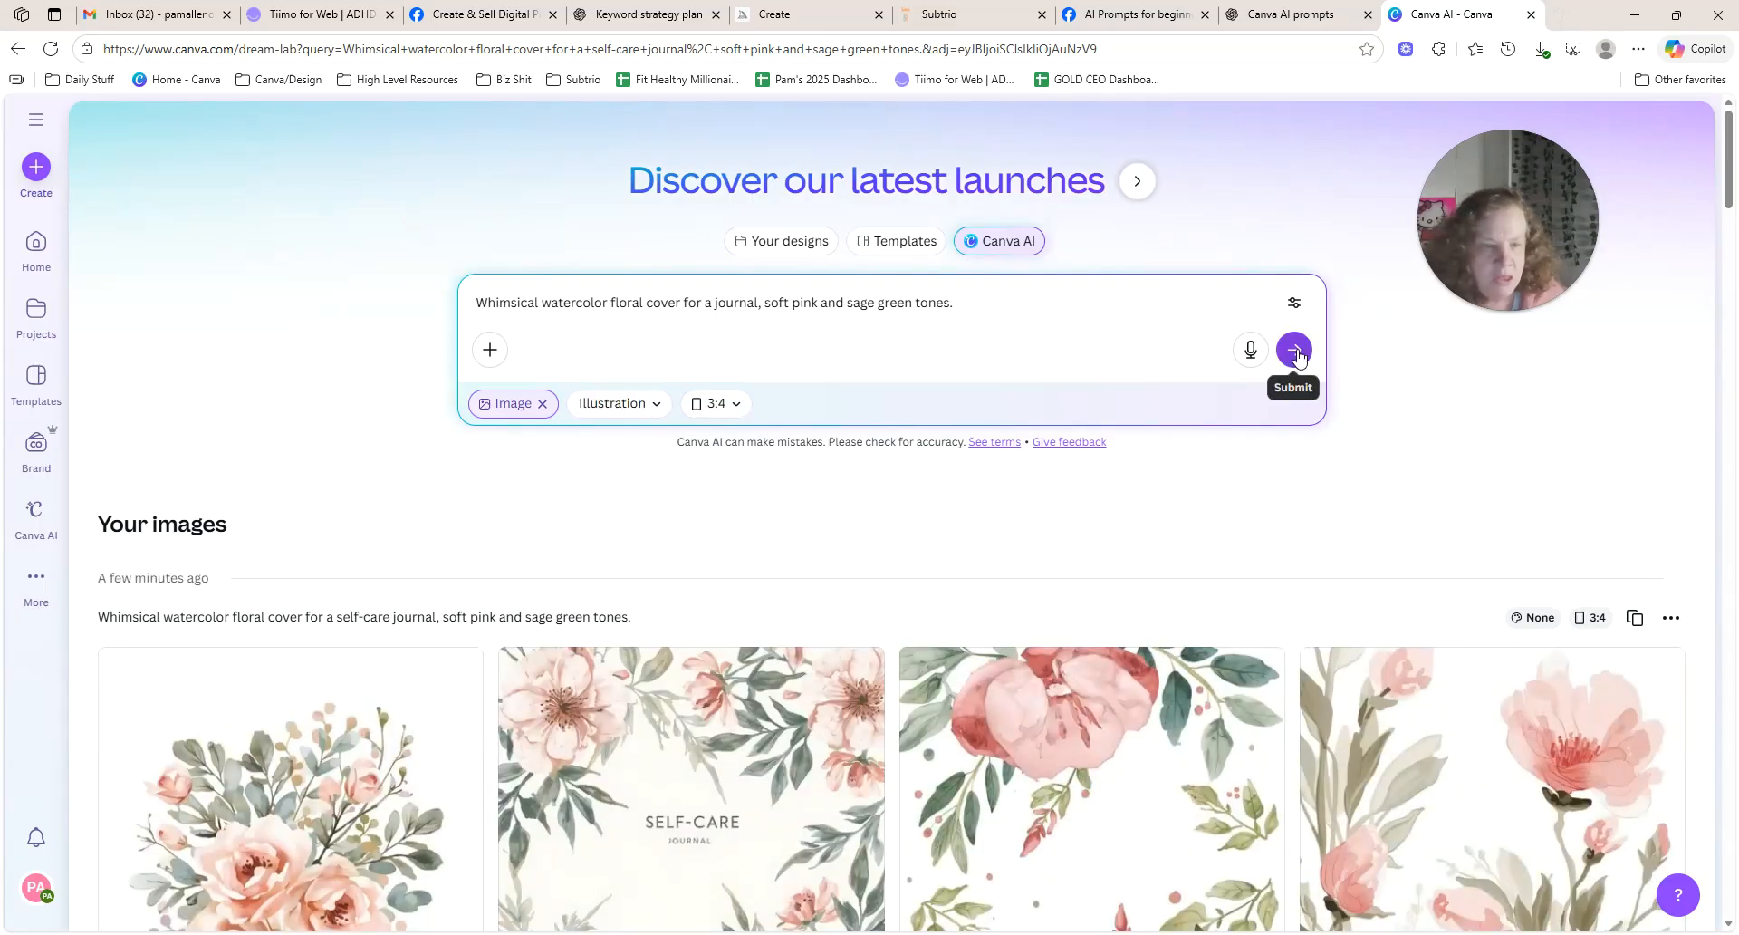
{"action": "left_click", "coordinate": [1297, 355]}
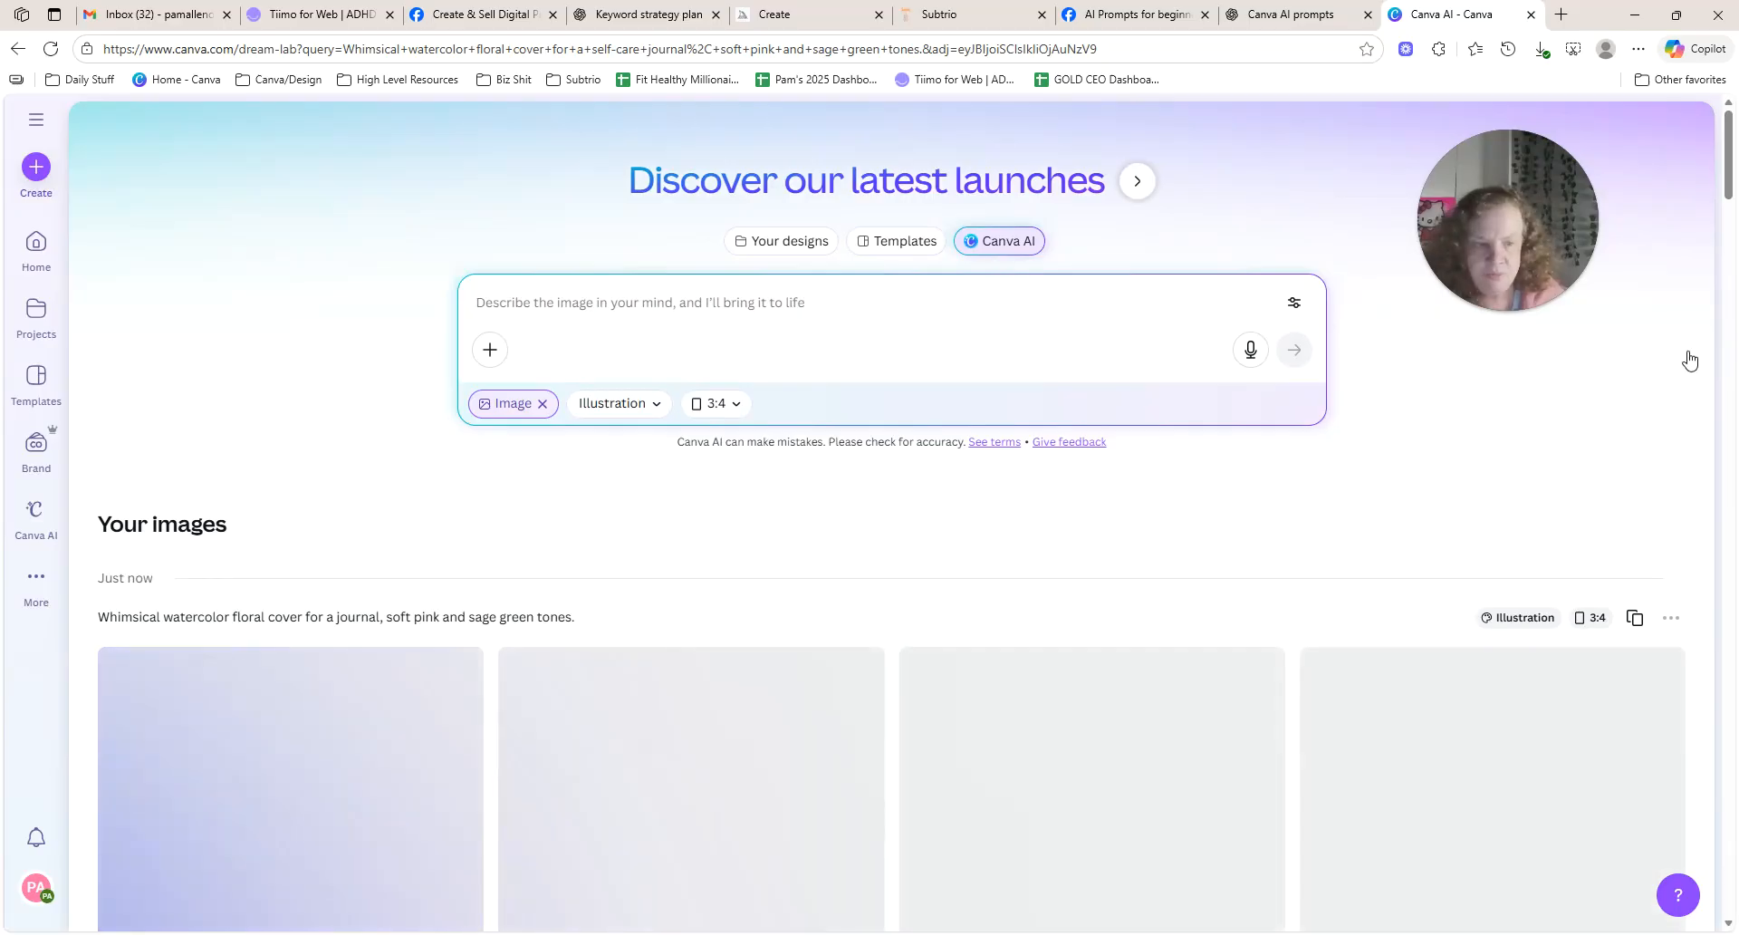
{"action": "scroll", "coordinate": [1730, 150], "scroll_direction": "down", "scroll_amount": 1}
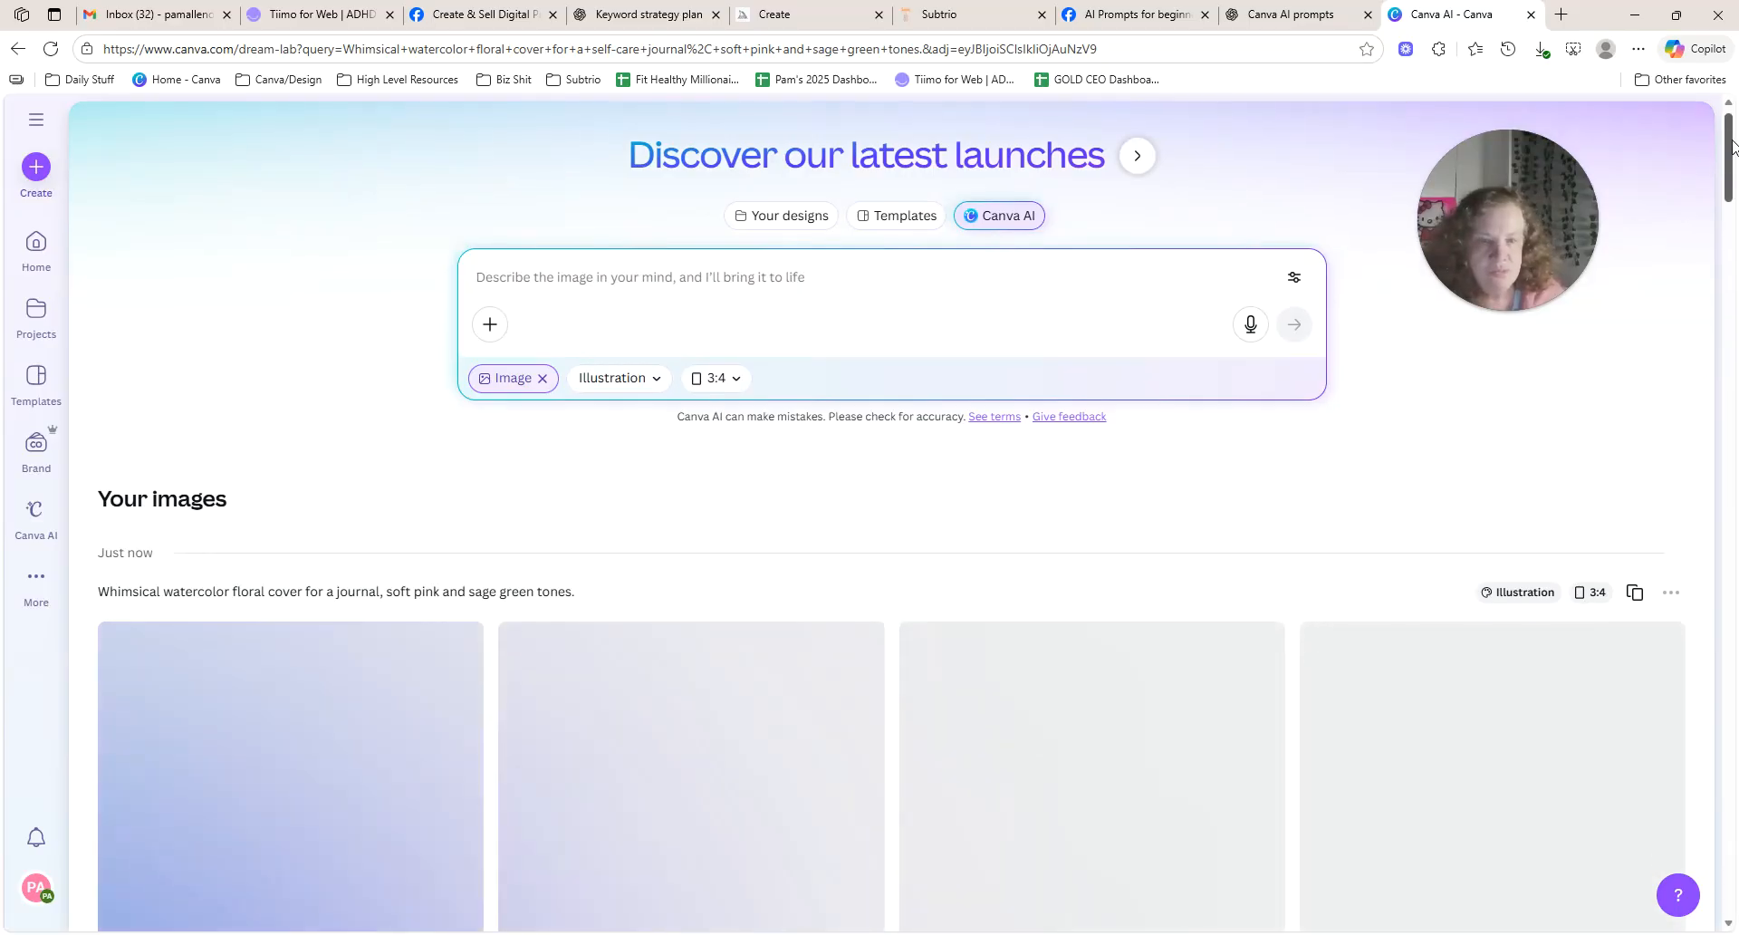
Open the generated cover with large pink flowers and "Nahrol Journal" lettering for editing as a design.
{"action": "left_click_drag", "start_coordinate": [1734, 150], "coordinate": [1734, 173]}
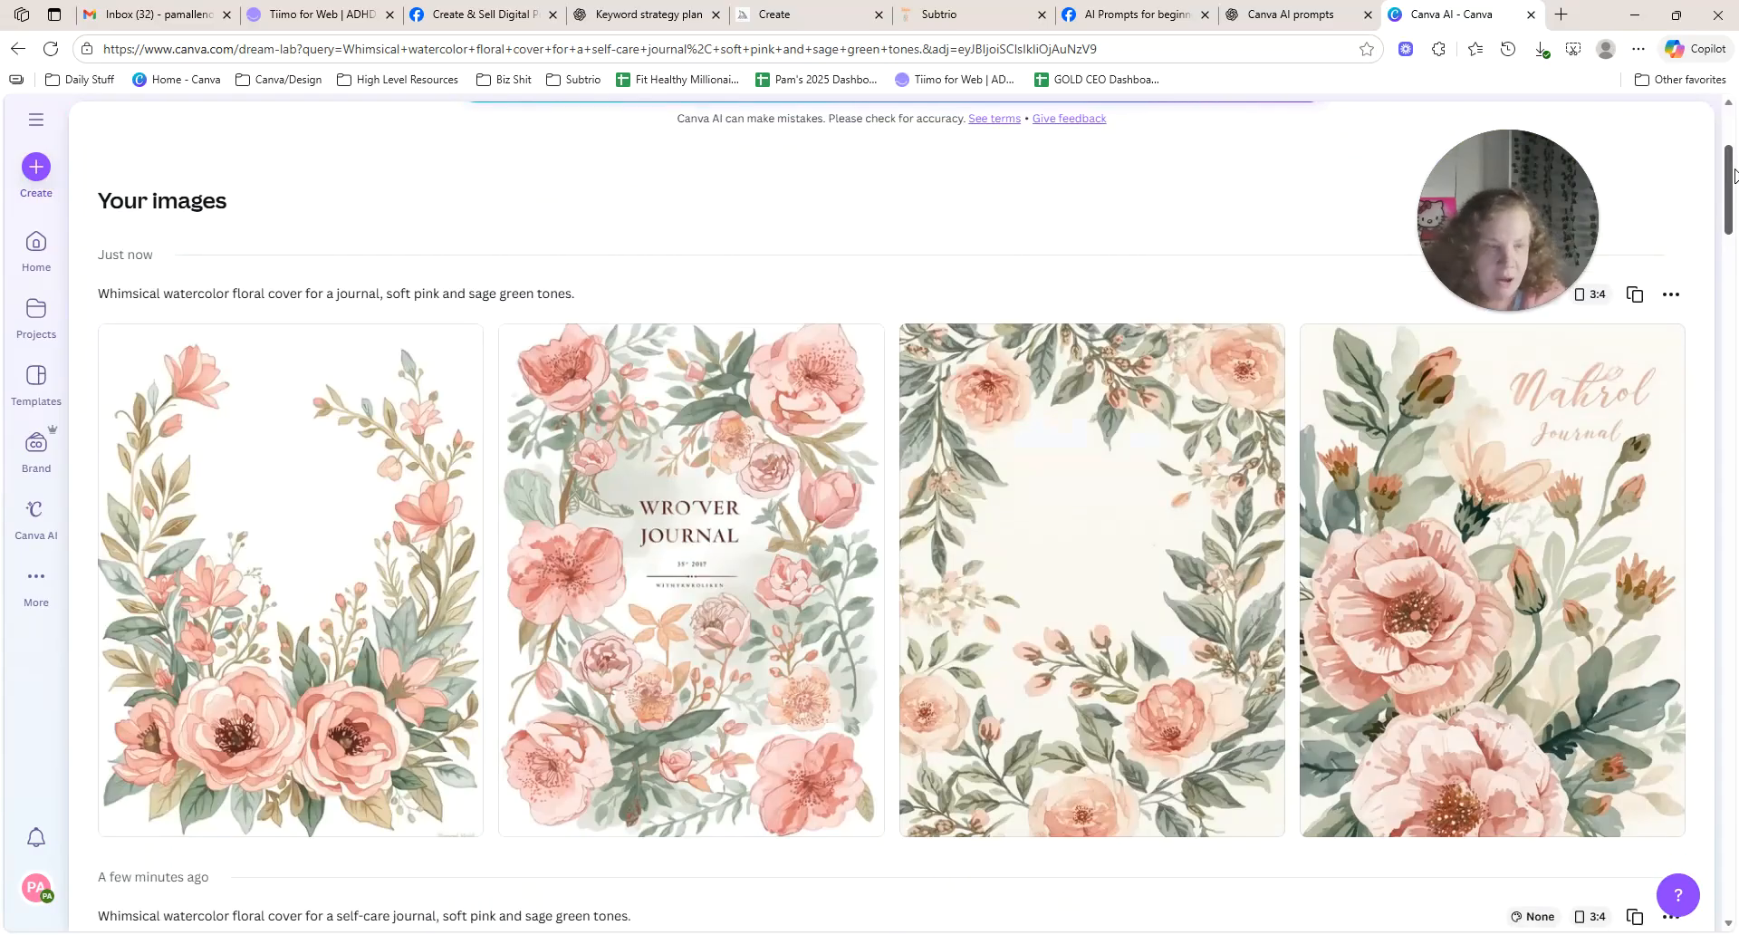
{"action": "left_click_drag", "start_coordinate": [1734, 175], "coordinate": [1733, 179]}
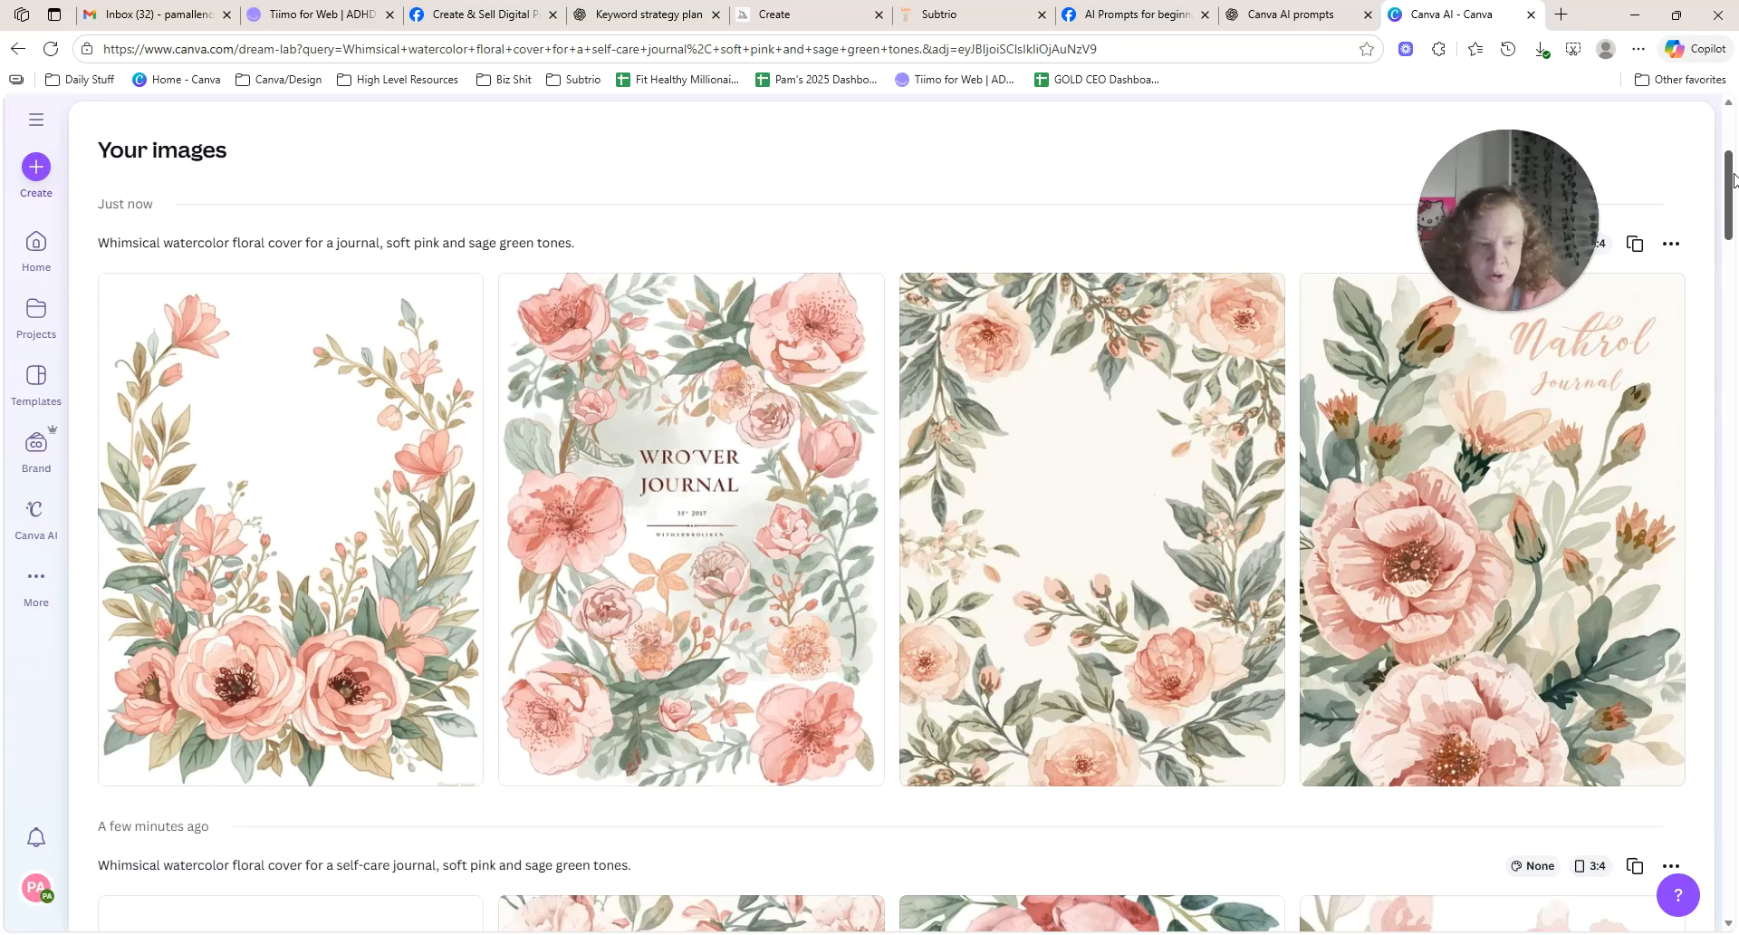
{"action": "scroll", "coordinate": [1734, 179], "scroll_direction": "up", "scroll_amount": 1}
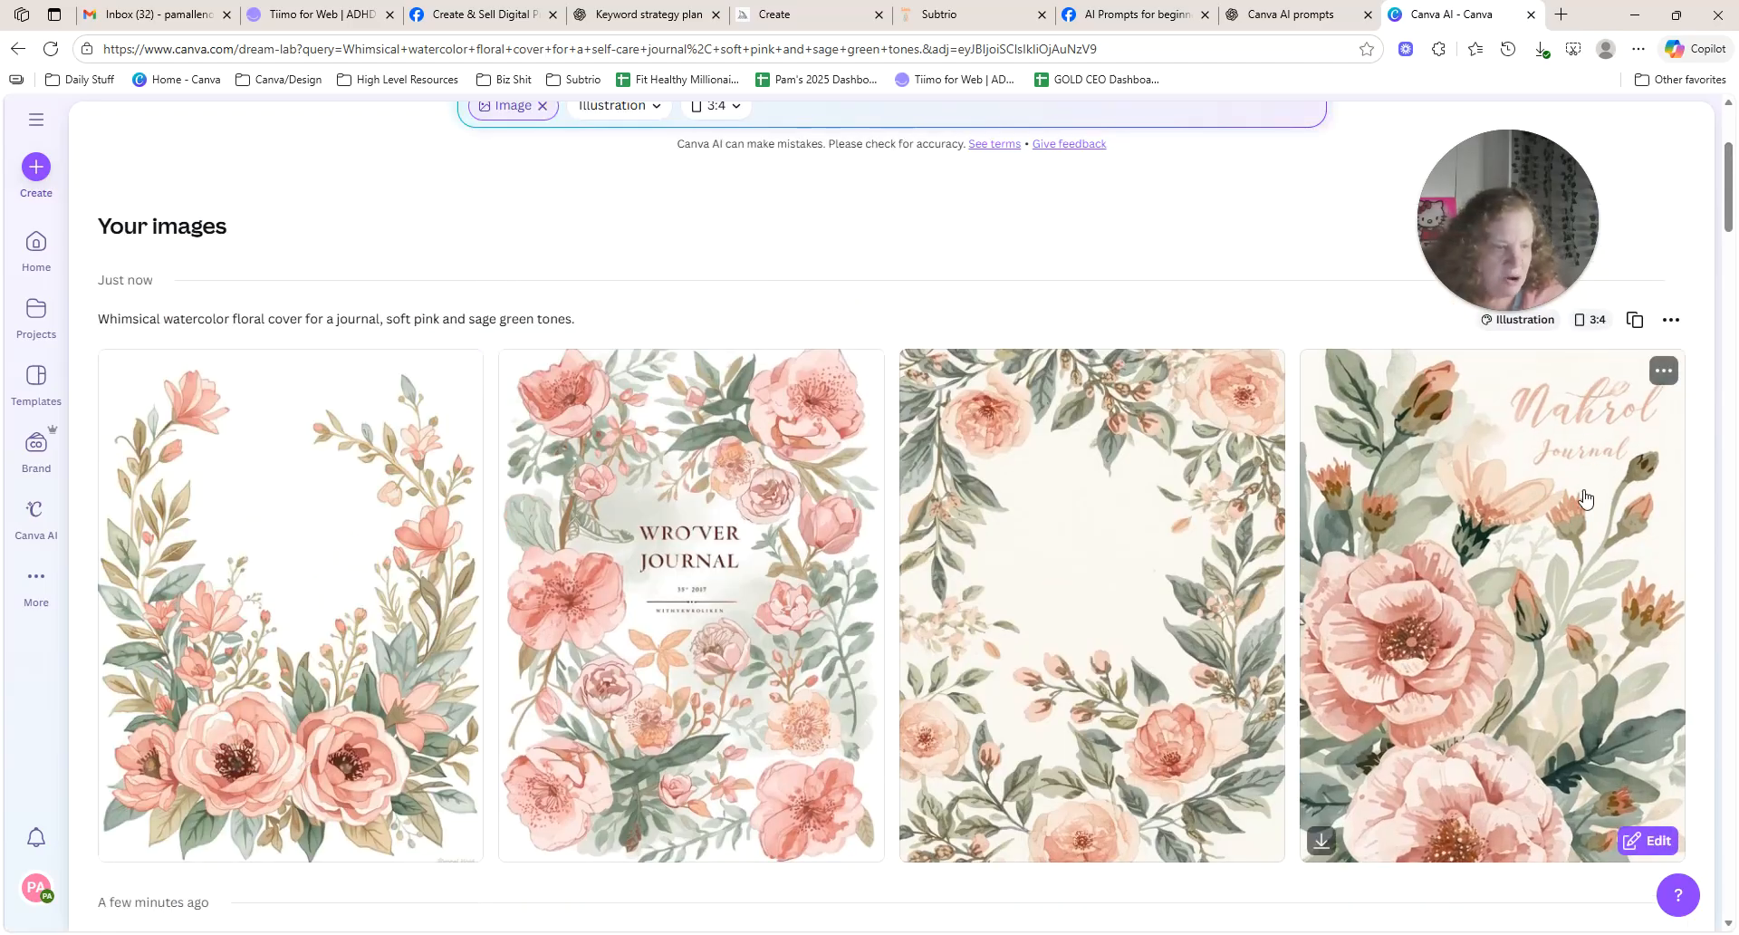
{"action": "left_click", "coordinate": [1649, 841]}
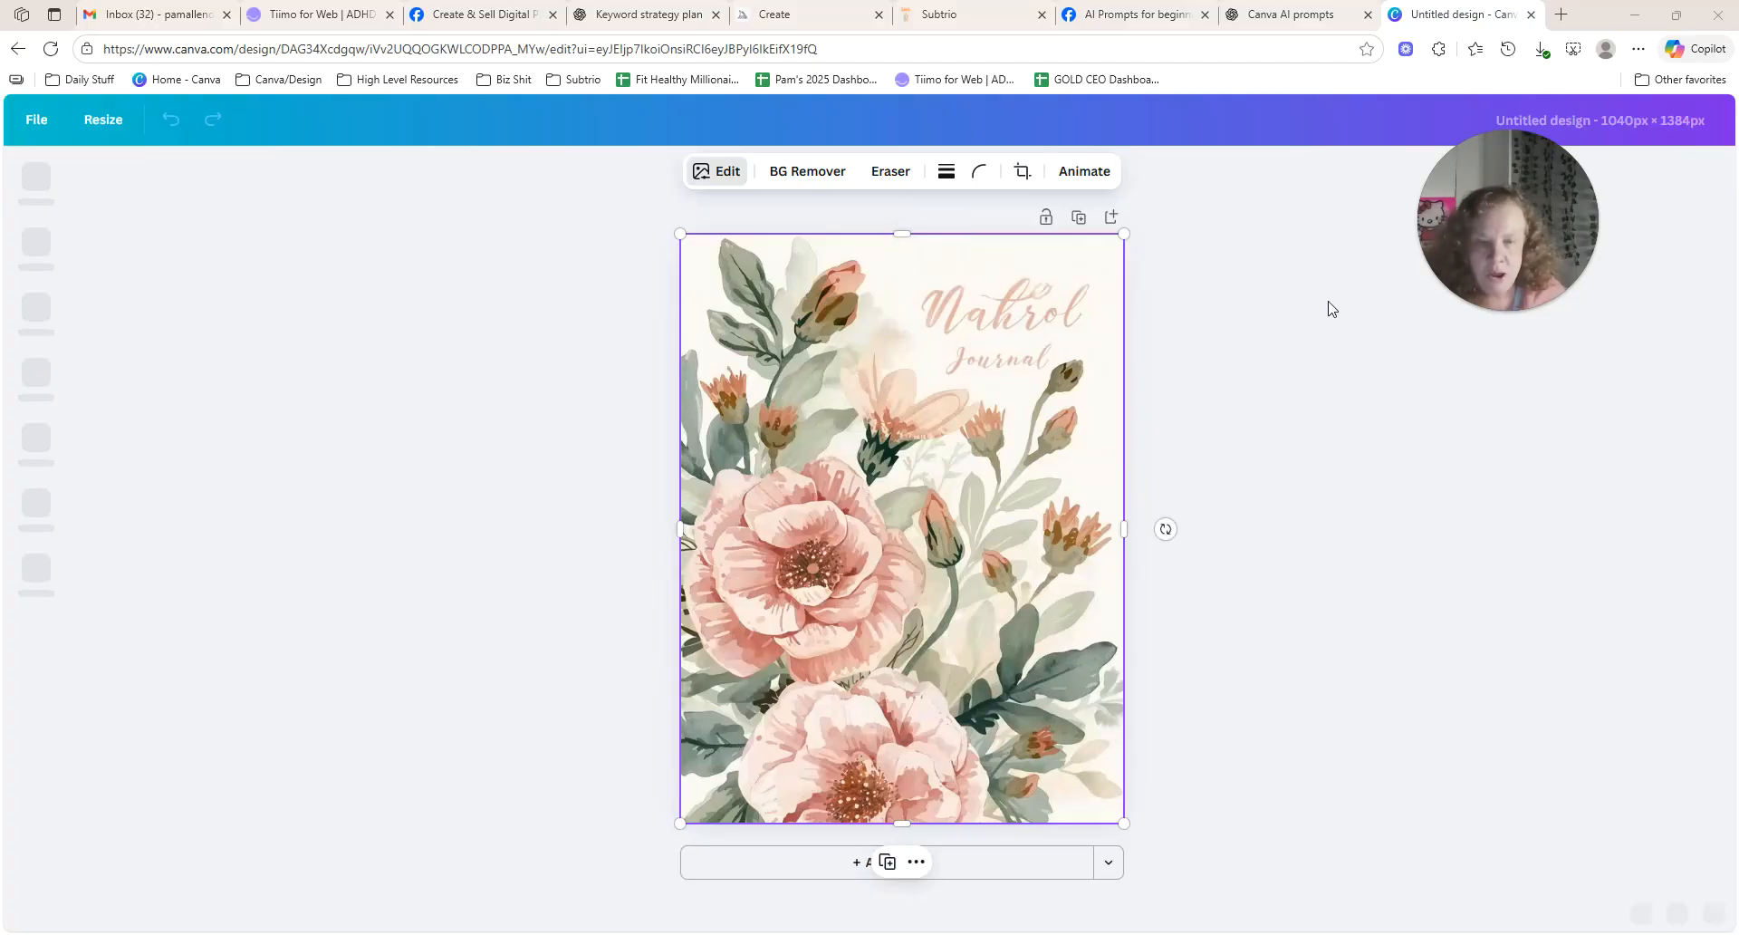
Use Grab Text on the cover image to turn all of its lettering into editable text.
{"action": "left_click", "coordinate": [719, 172]}
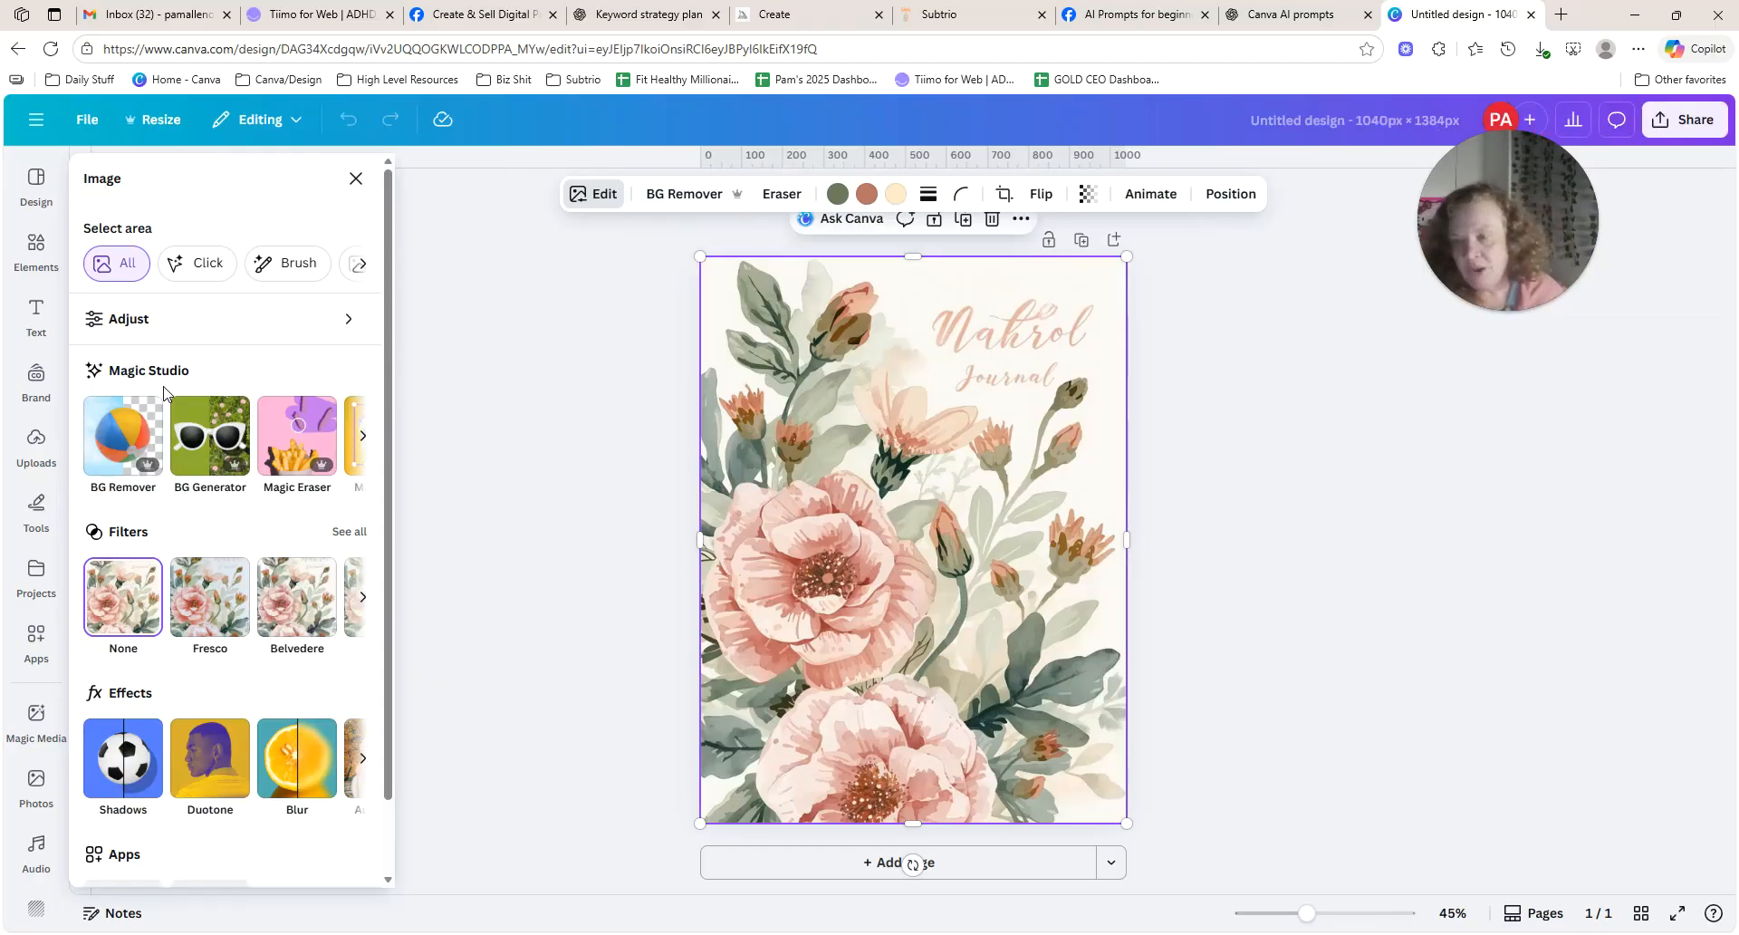
{"action": "left_click", "coordinate": [363, 437]}
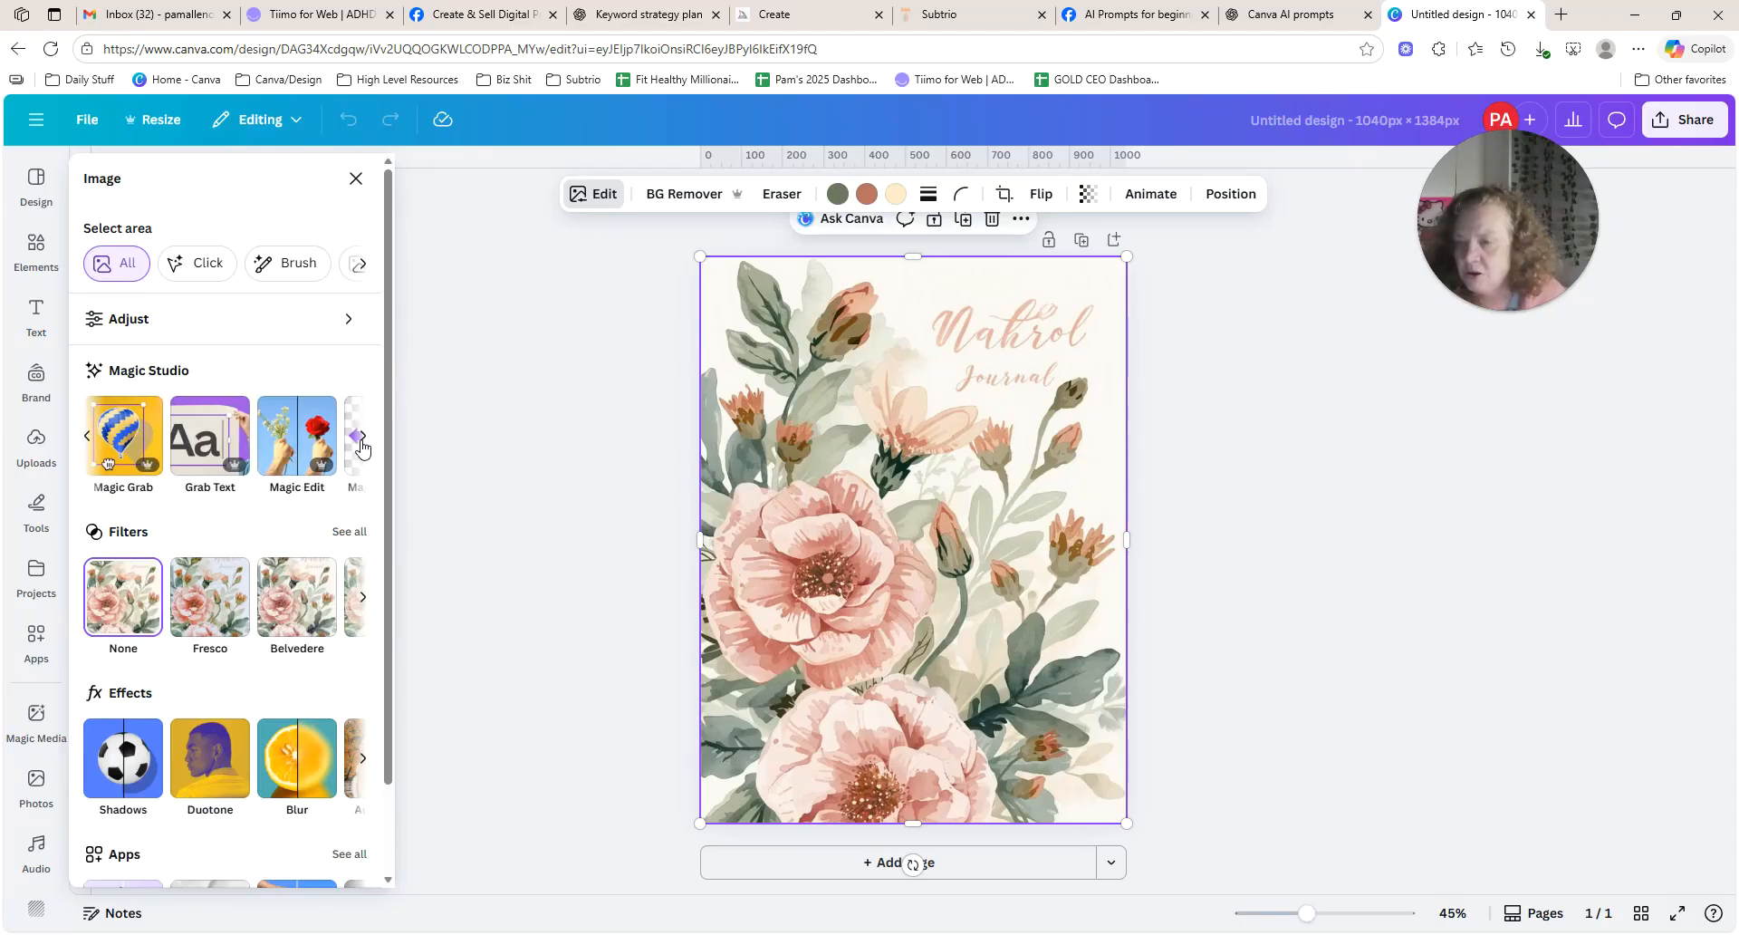
{"action": "left_click", "coordinate": [363, 438]}
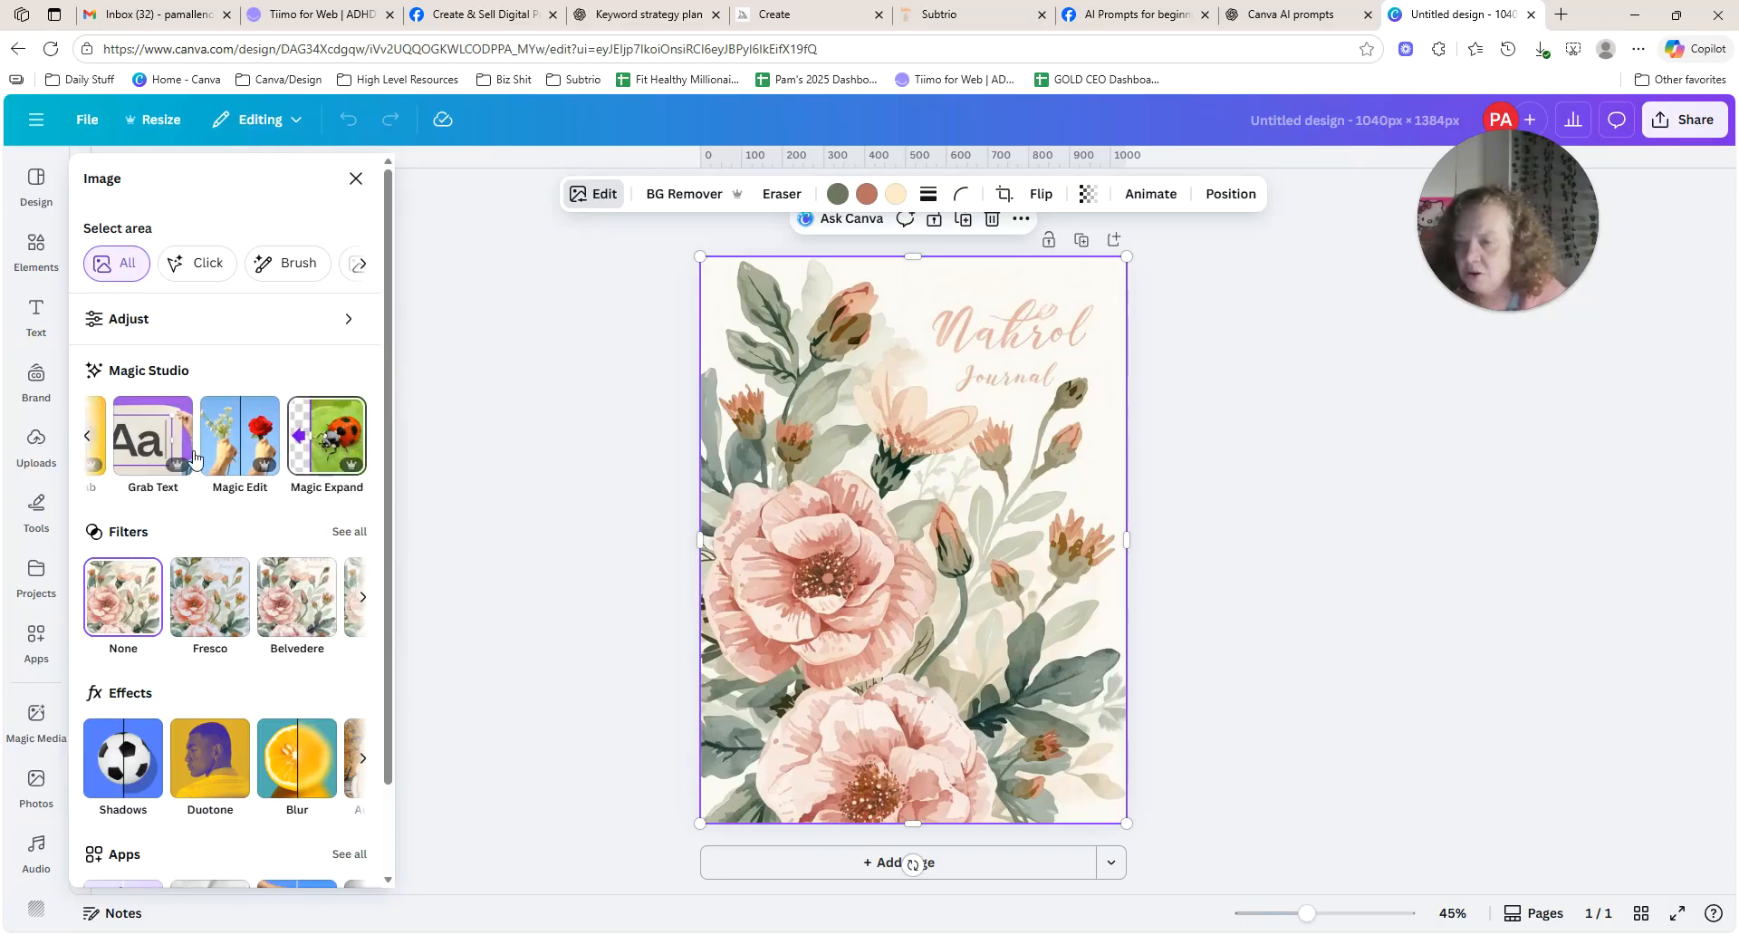
{"action": "left_click", "coordinate": [91, 440]}
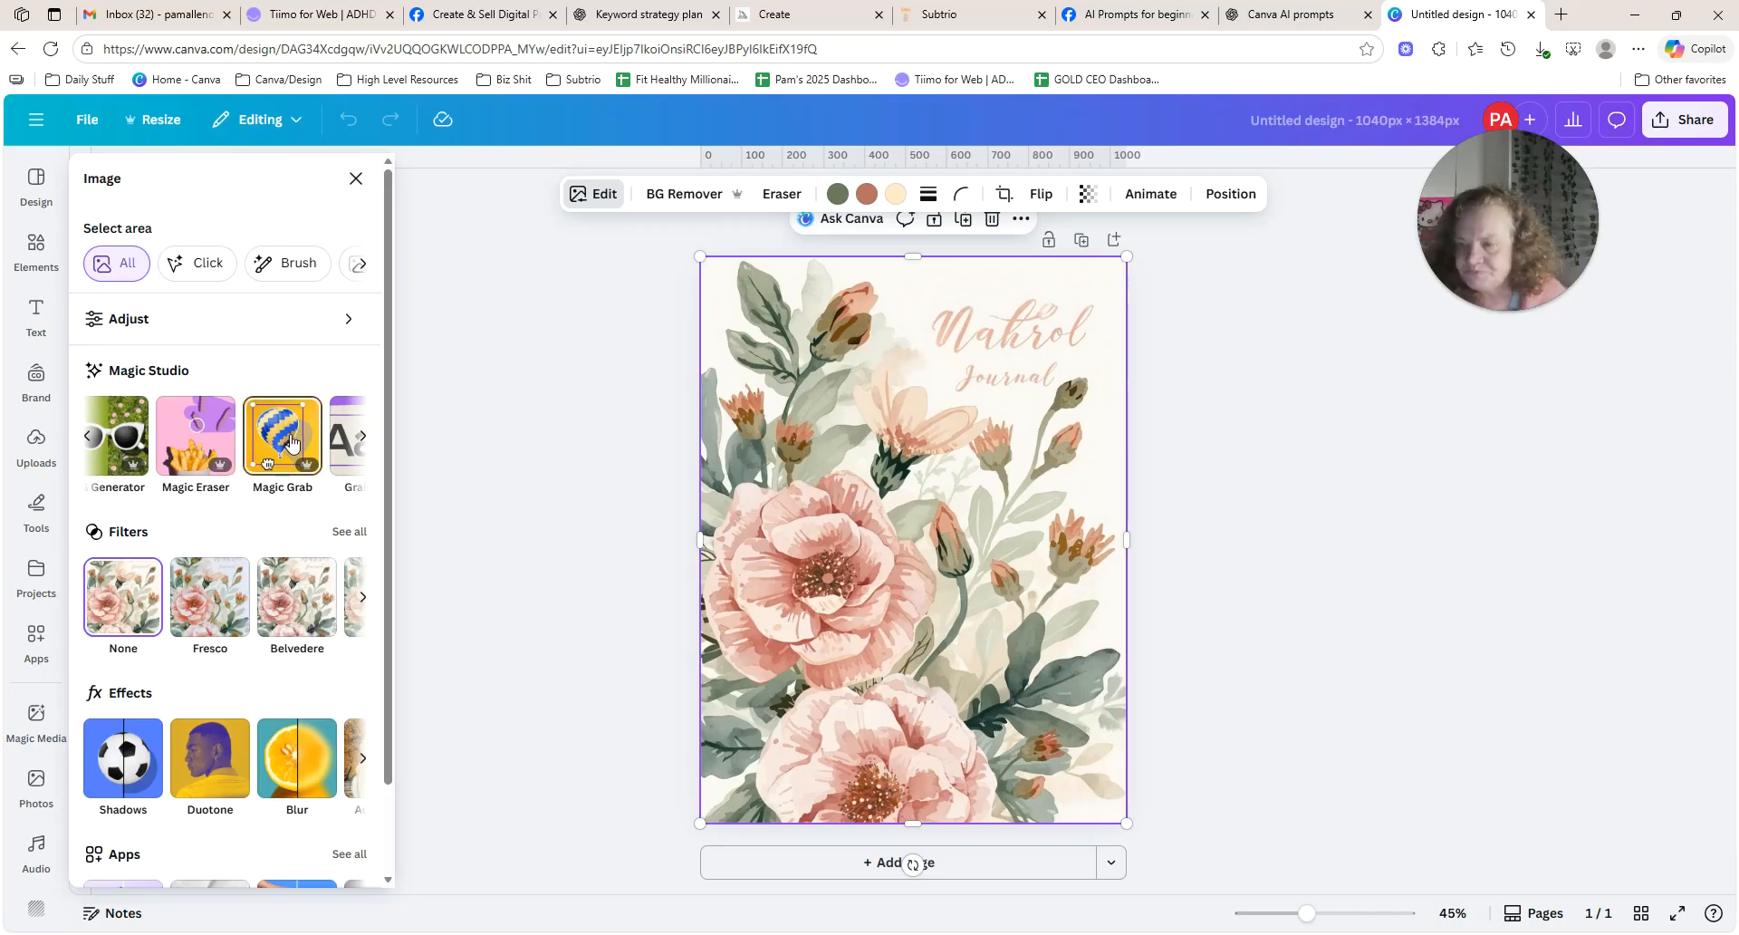
{"action": "left_click", "coordinate": [362, 436]}
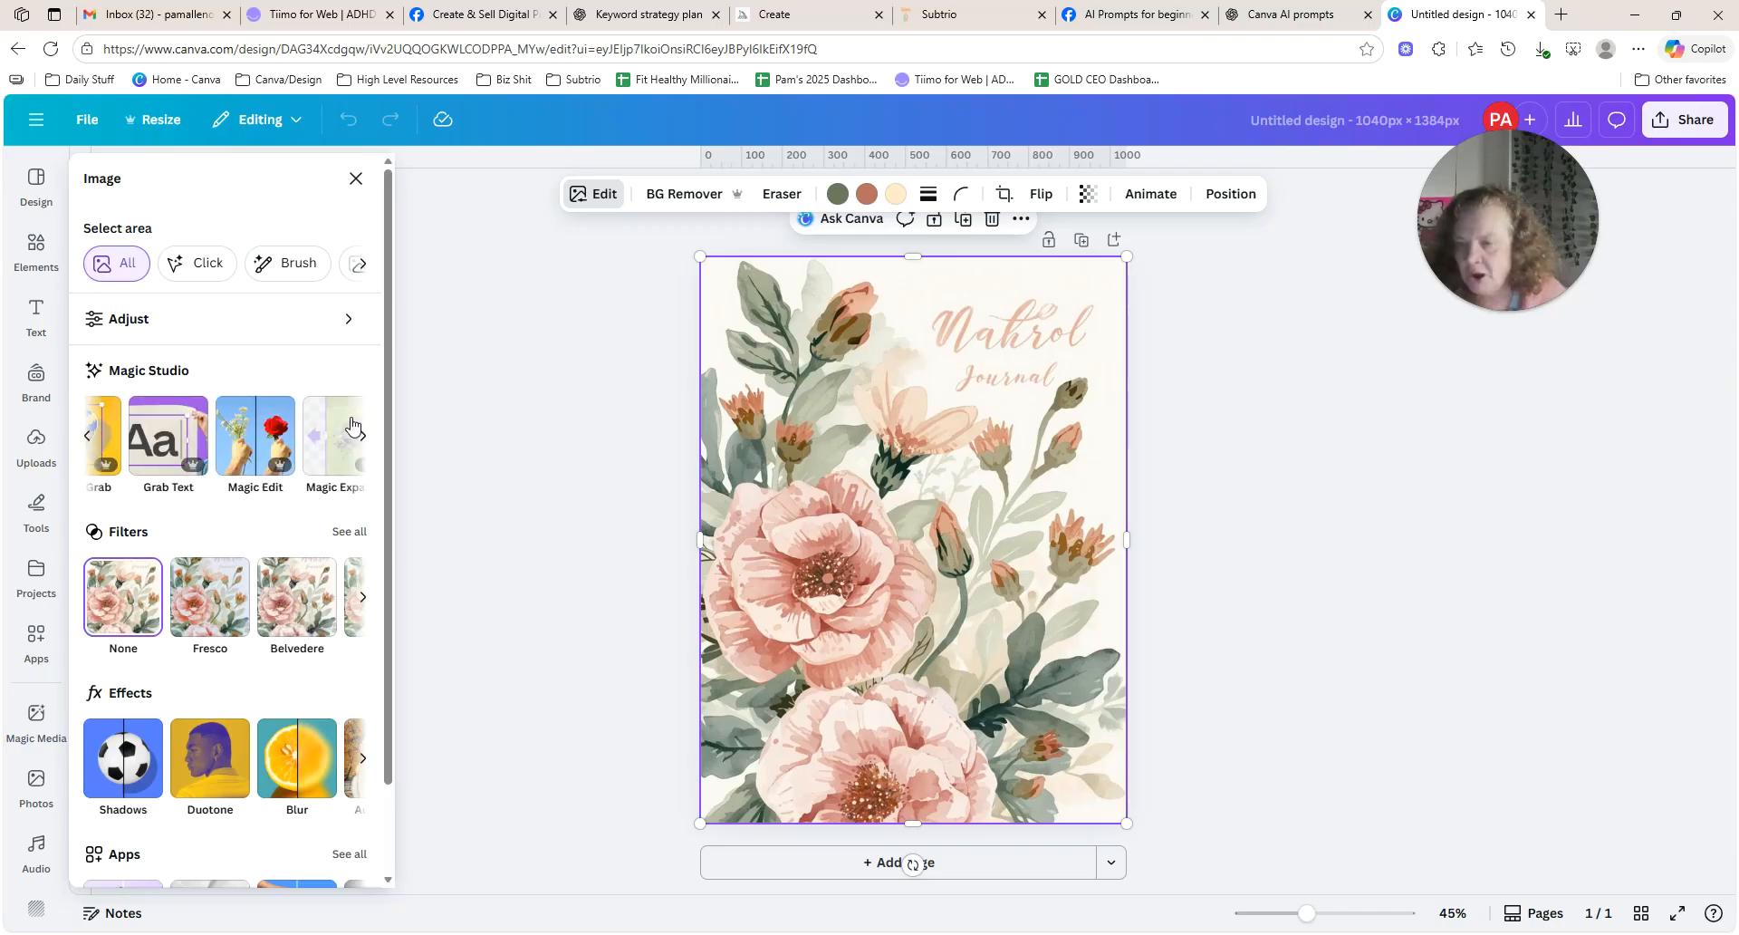
{"action": "left_click", "coordinate": [168, 441]}
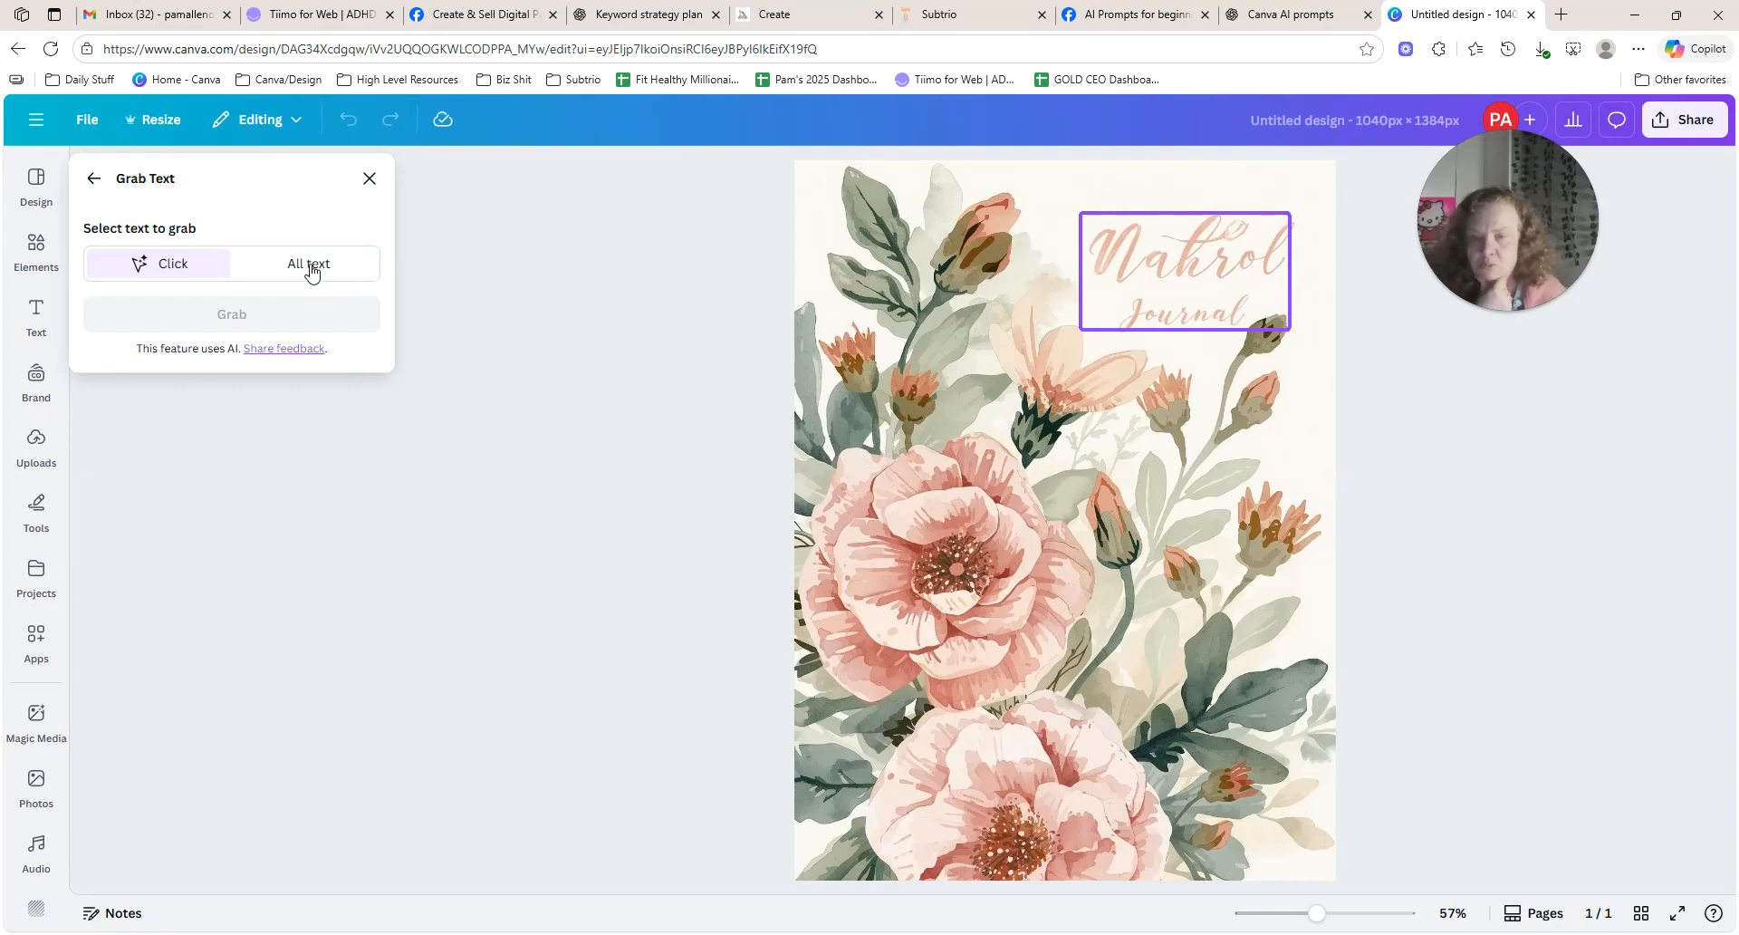
{"action": "left_click", "coordinate": [311, 270]}
{"action": "left_click", "coordinate": [234, 315]}
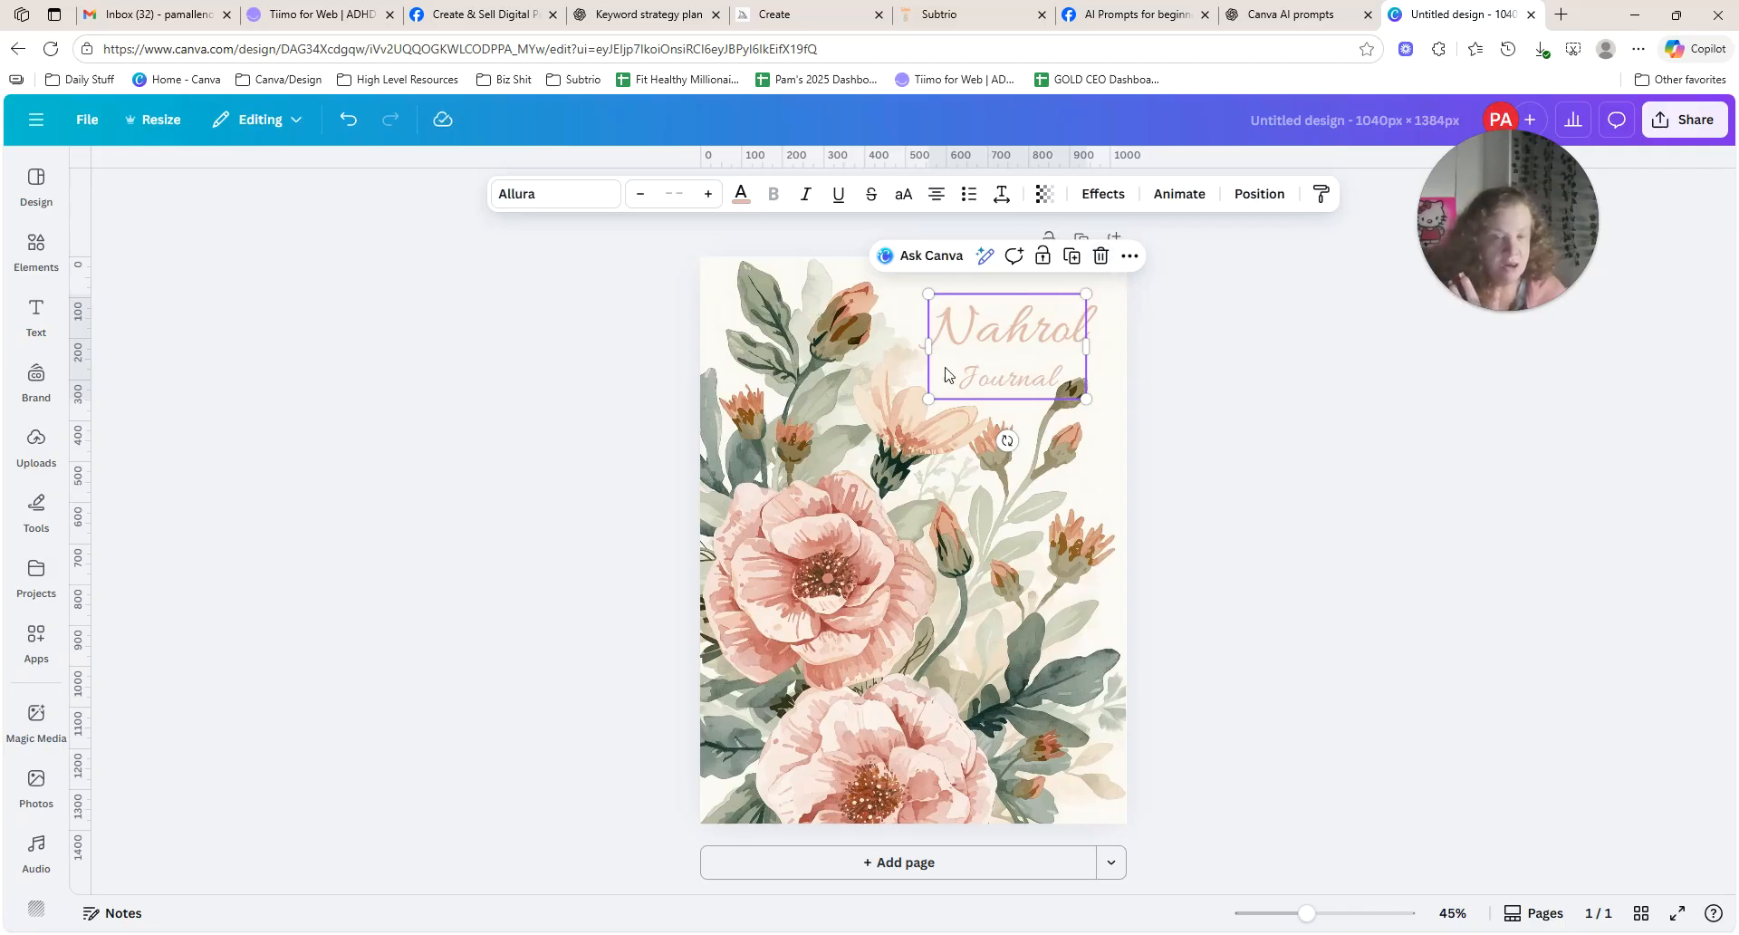
Replace the cover's title text with "Self Care" on the first line and "Journal" on the second.
{"action": "double_click", "coordinate": [1004, 331]}
{"action": "left_click", "coordinate": [1008, 339]}
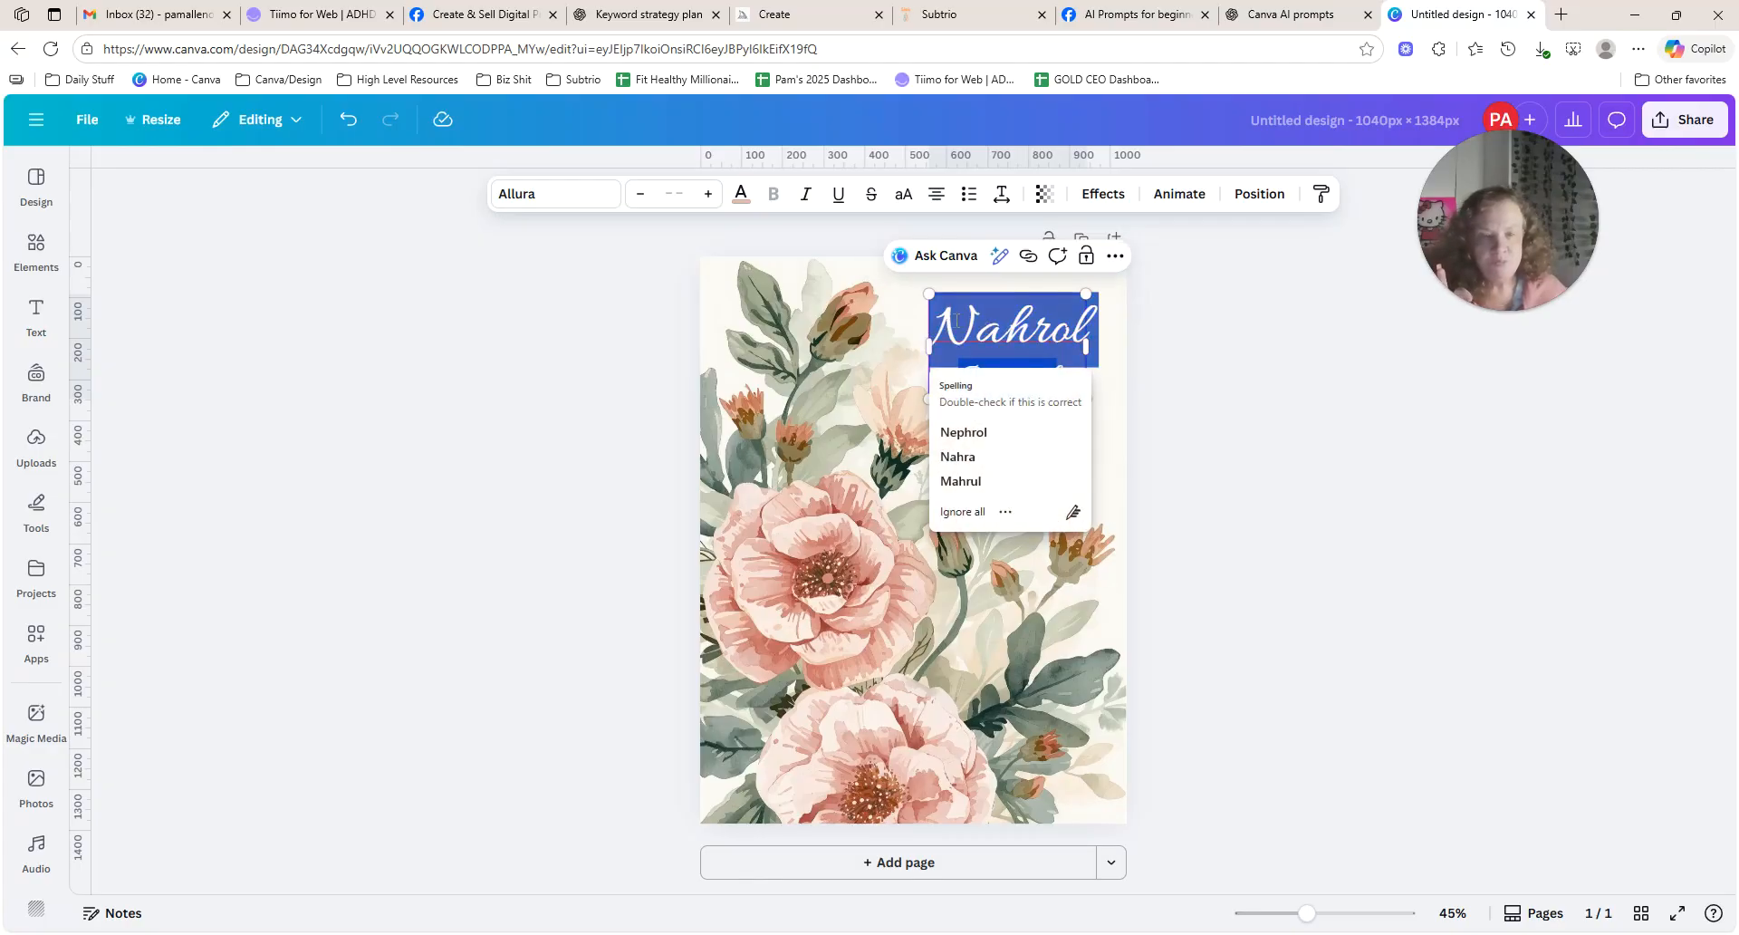
{"action": "type", "text": "Self"}
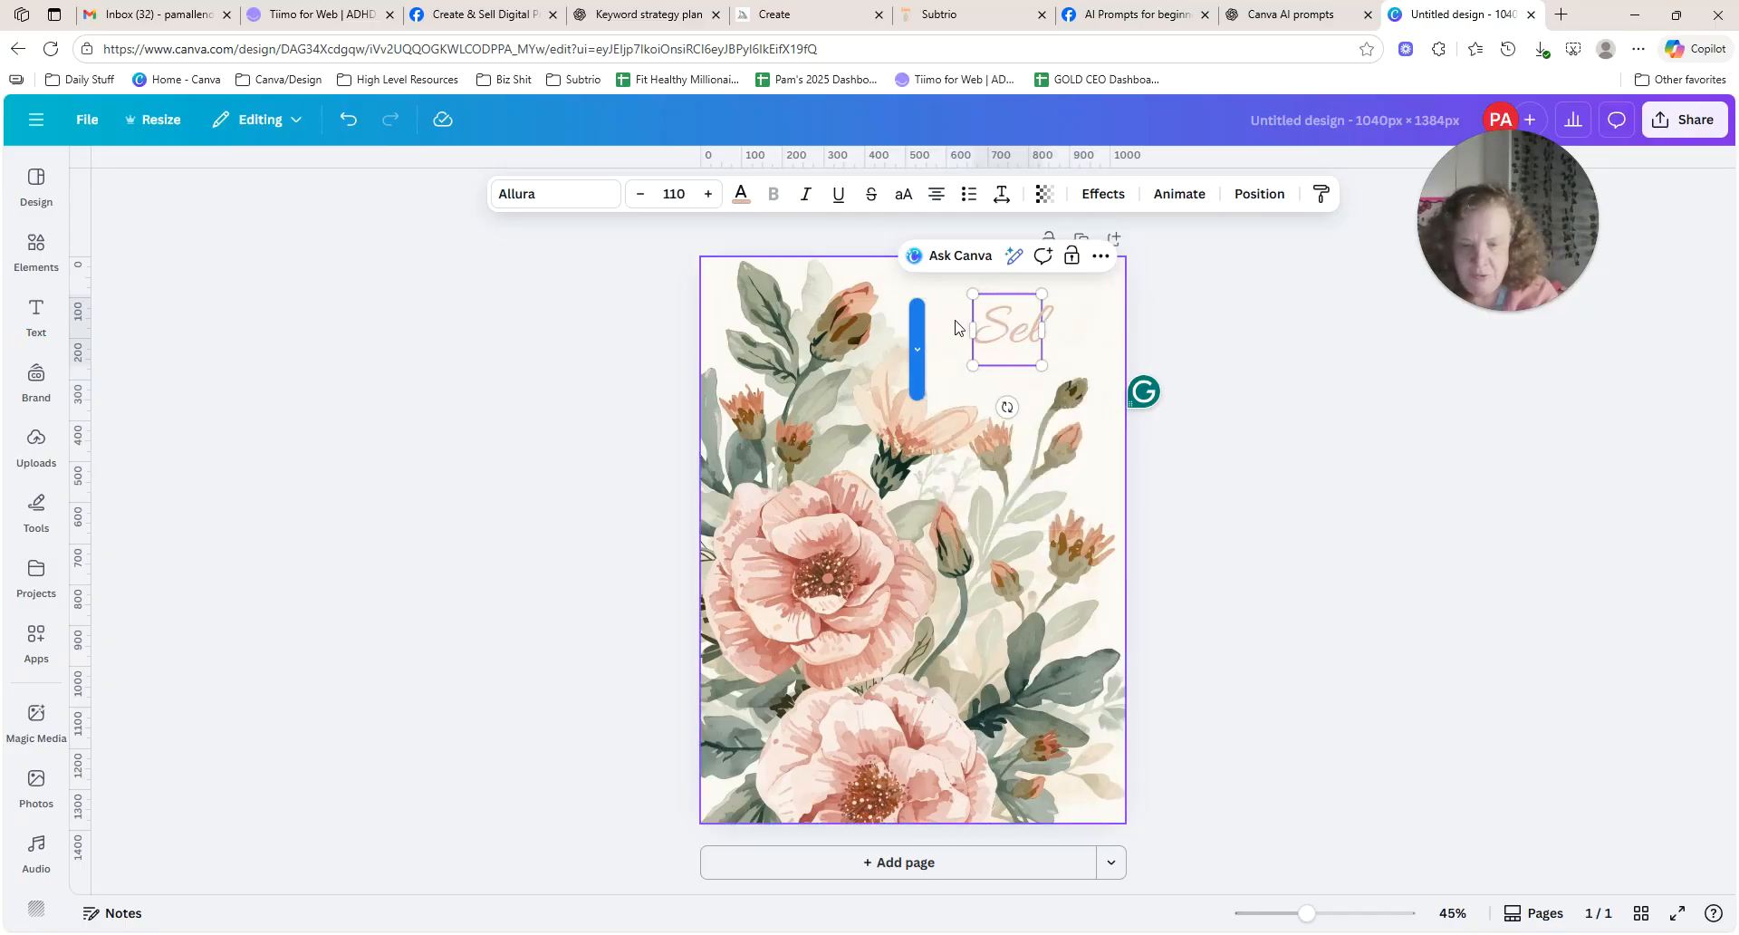
{"action": "type", "text": " Care"}
{"action": "key", "text": "Return"}
{"action": "type", "text": "J"}
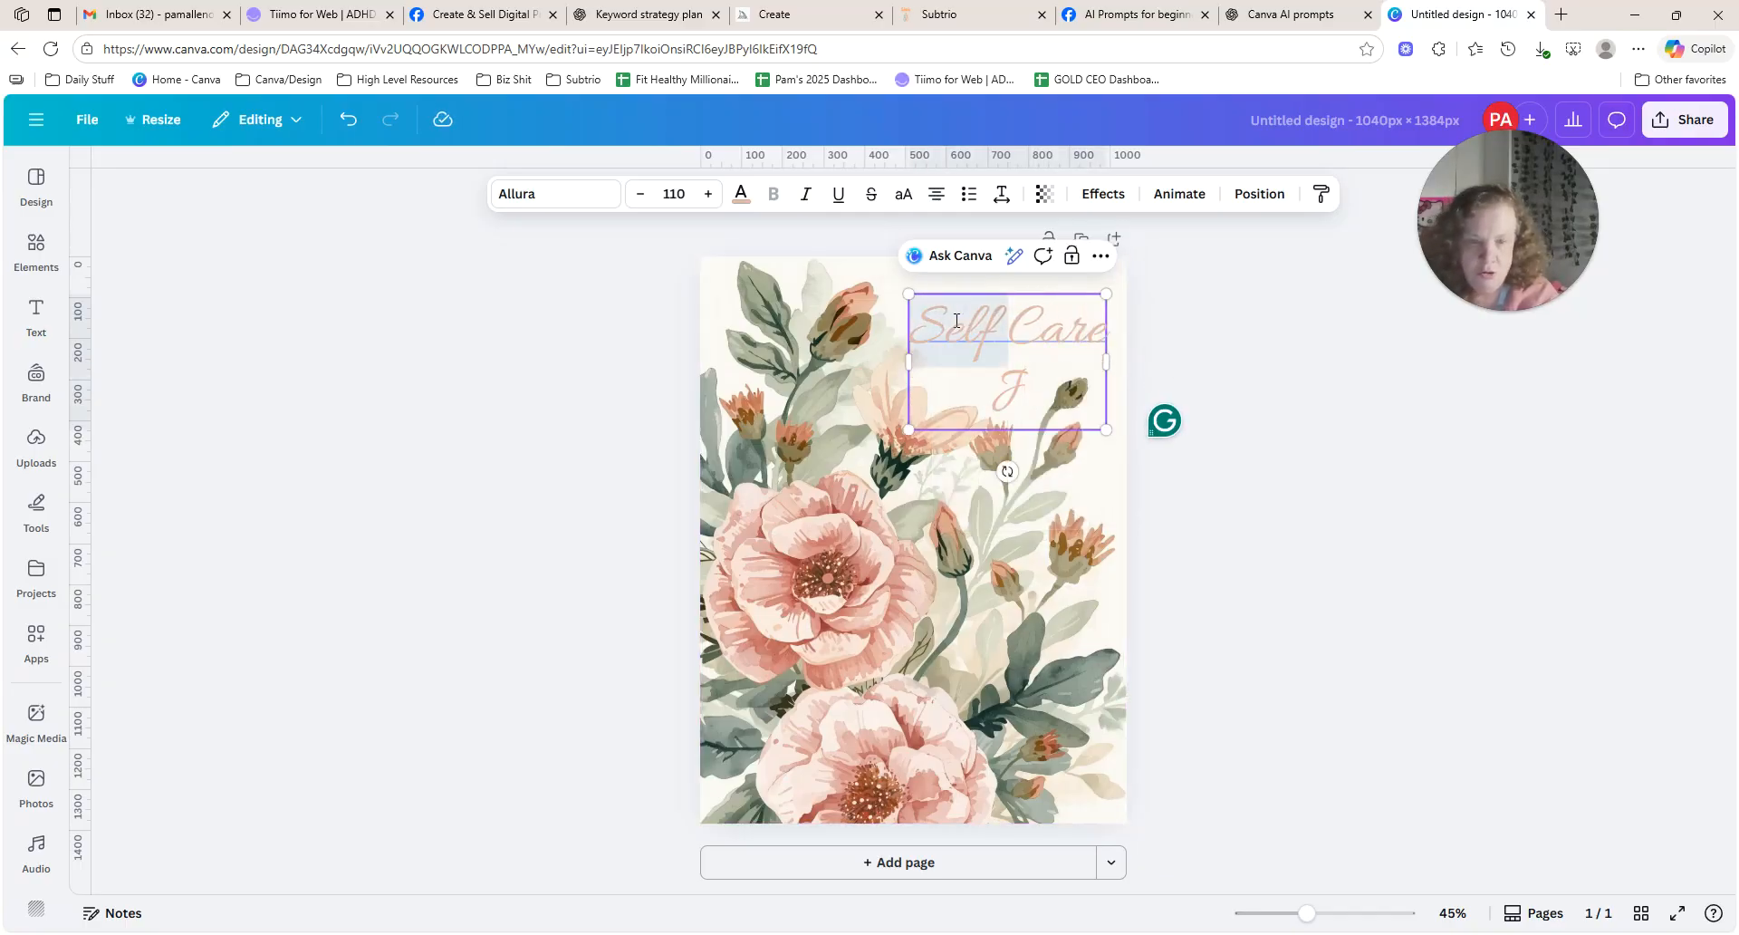
{"action": "type", "text": "ourn"}
{"action": "key", "text": "BackSpace"}
{"action": "key", "text": "BackSpace"}
{"action": "key", "text": "BackSpace"}
{"action": "key", "text": "BackSpace"}
{"action": "key", "text": "BackSpace"}
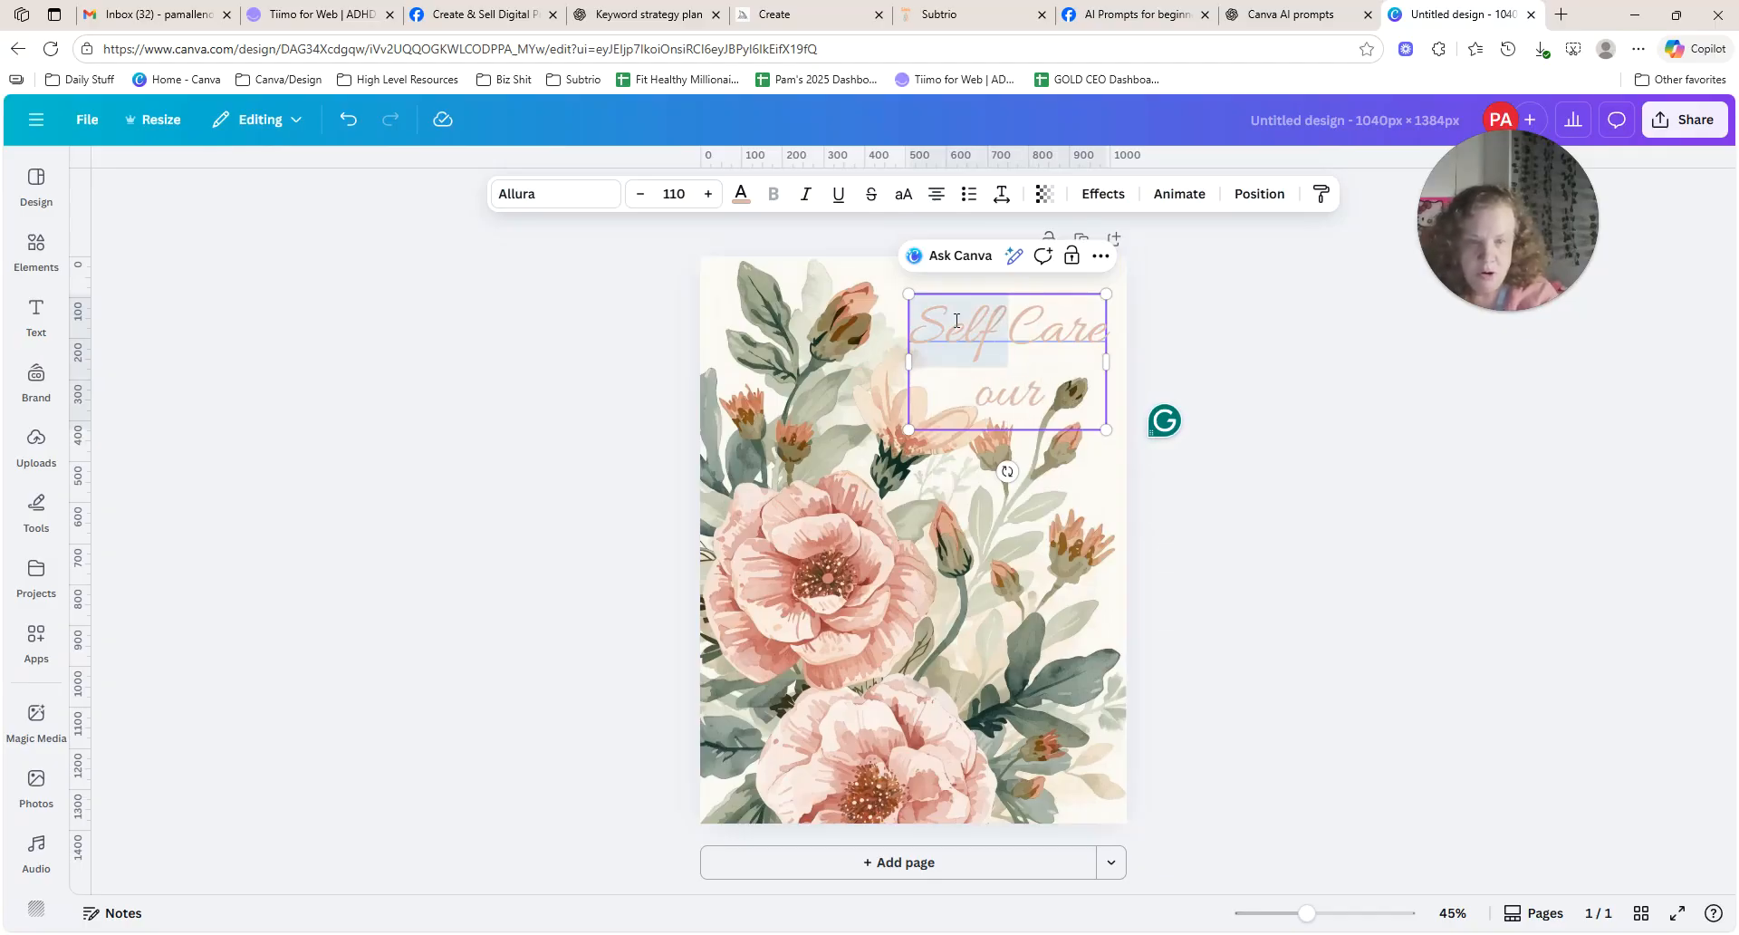
{"action": "type", "text": "Journal"}
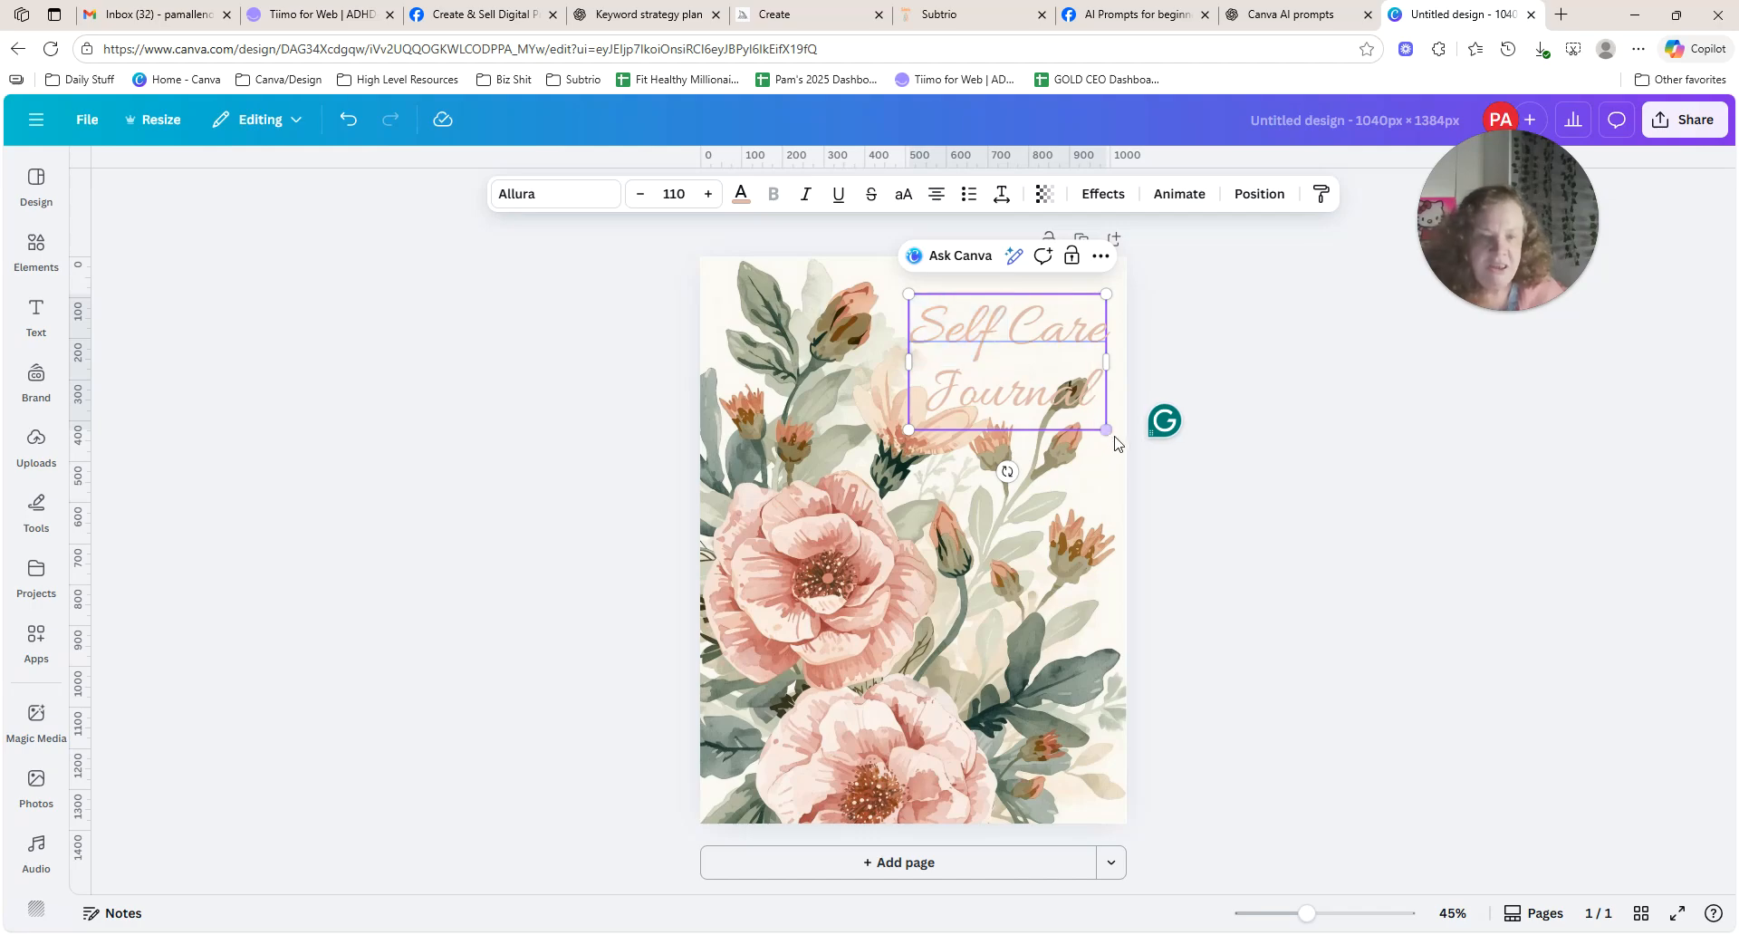
Shrink the title to font size 64.7 and move it into the blank area at the cover's upper right.
{"action": "left_click_drag", "start_coordinate": [1107, 425], "coordinate": [1112, 299]}
{"action": "key", "text": "Escape"}
{"action": "left_click_drag", "start_coordinate": [991, 324], "coordinate": [982, 311]}
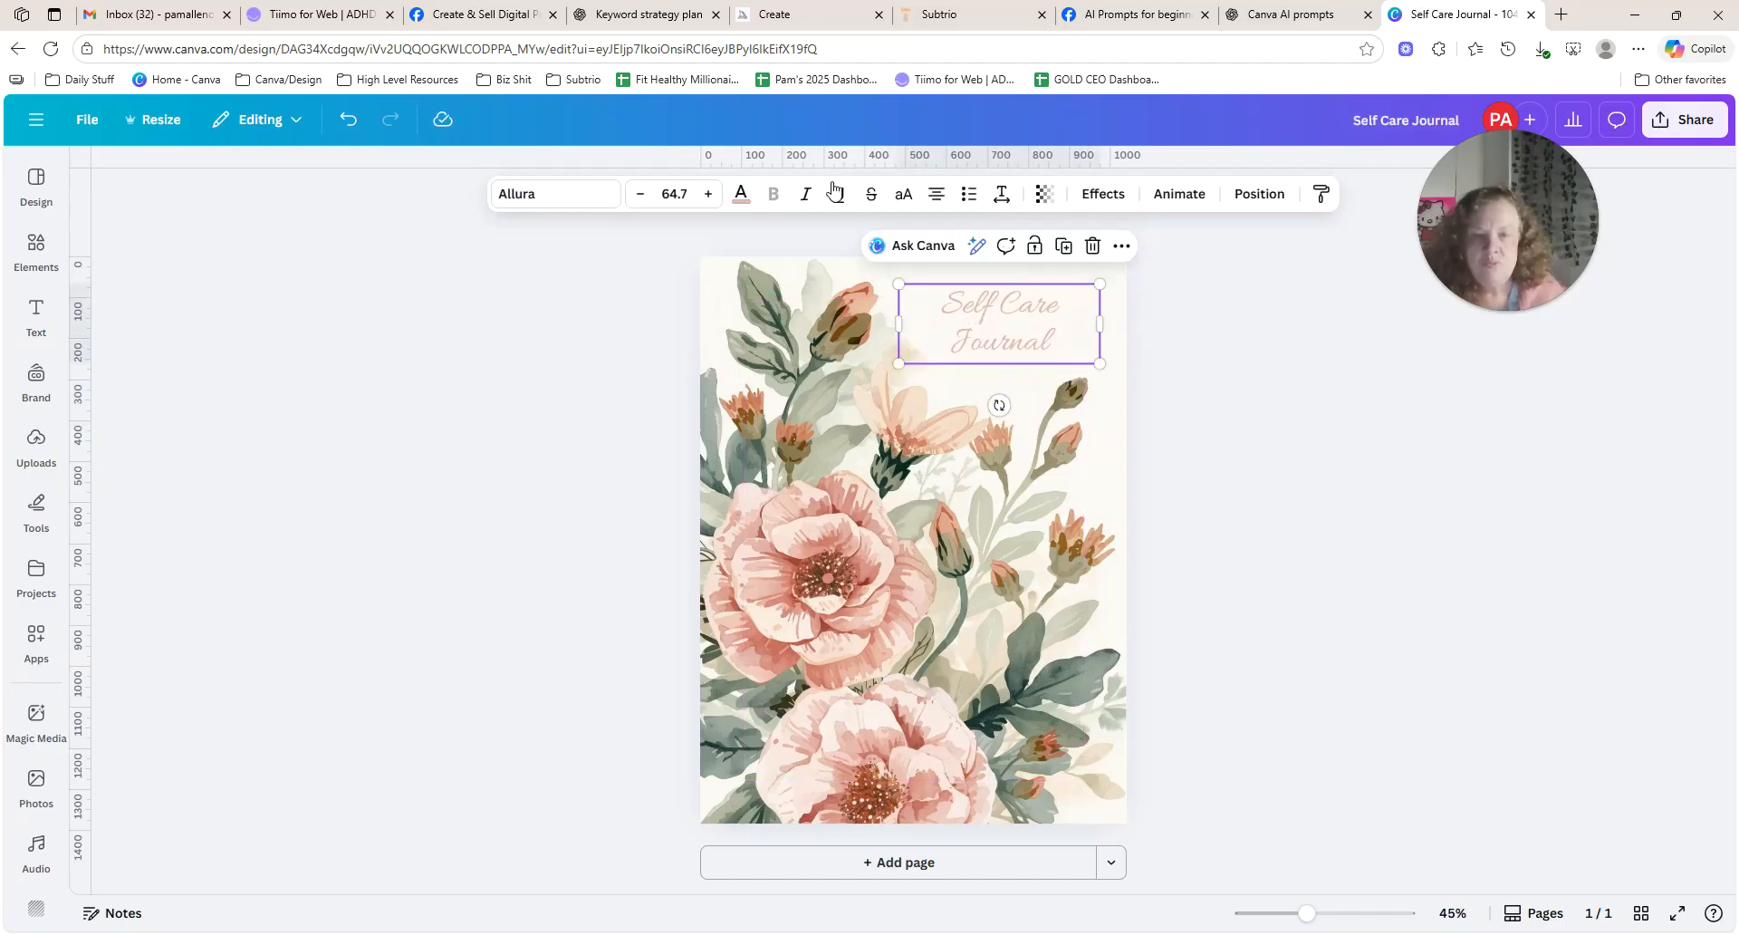
Set the title's font to Roca One and color it with the dark green from the photo colors.
{"action": "left_click", "coordinate": [551, 204]}
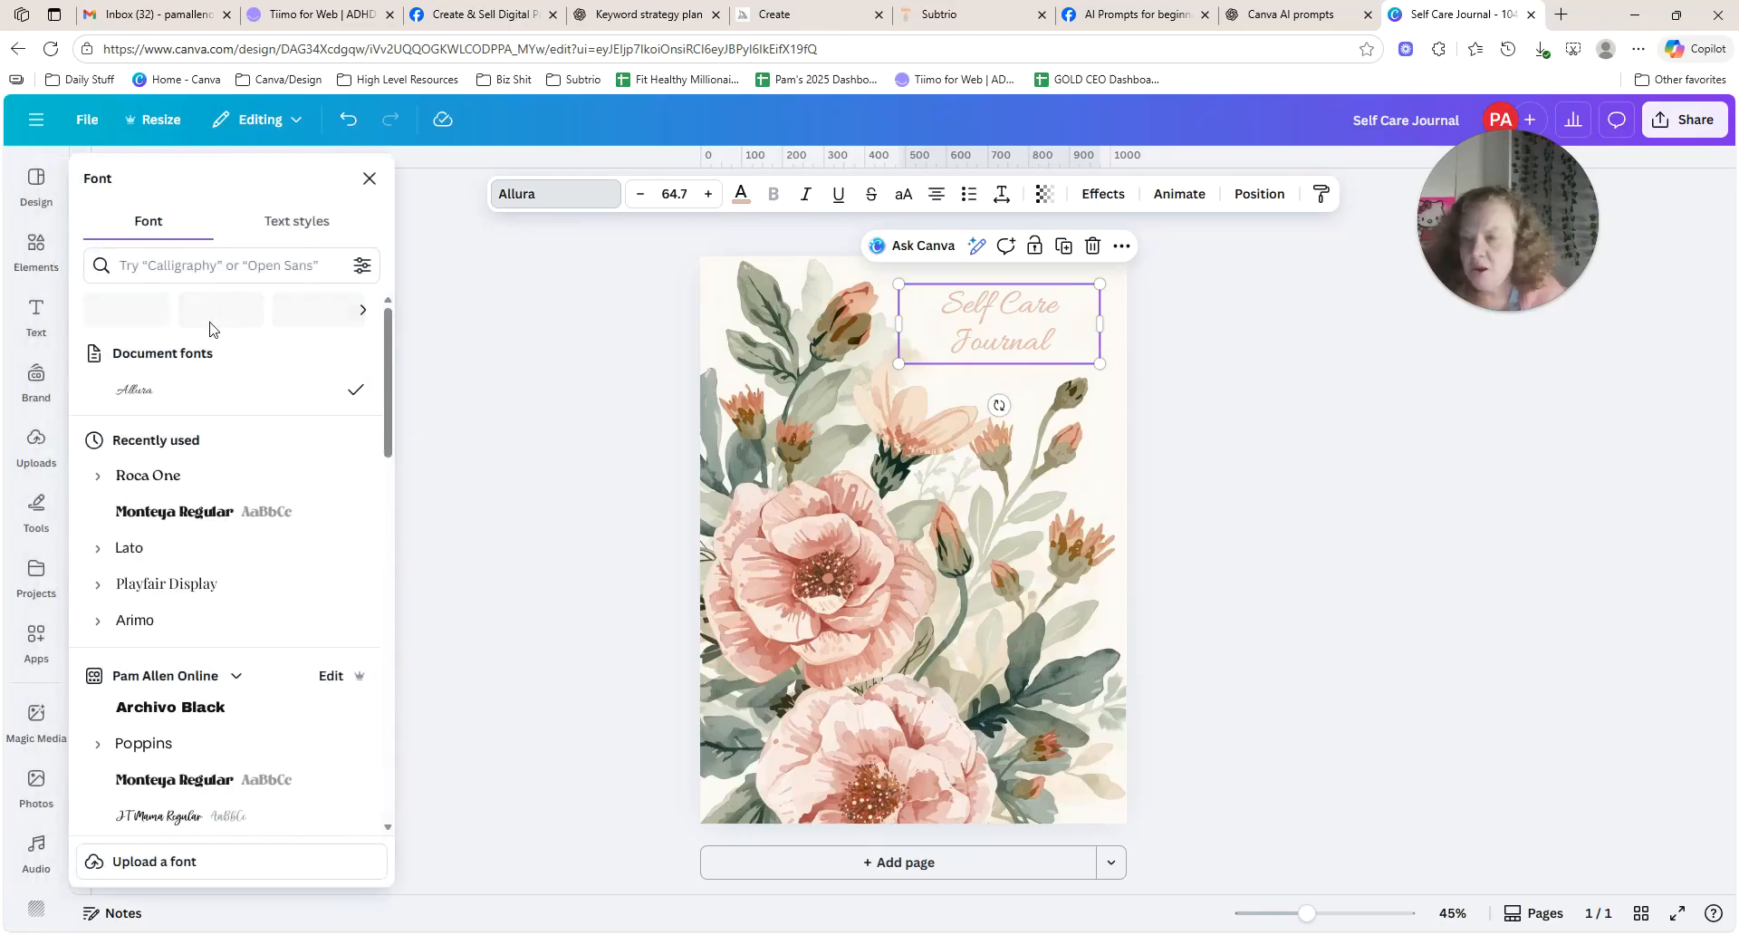
{"action": "left_click", "coordinate": [226, 488]}
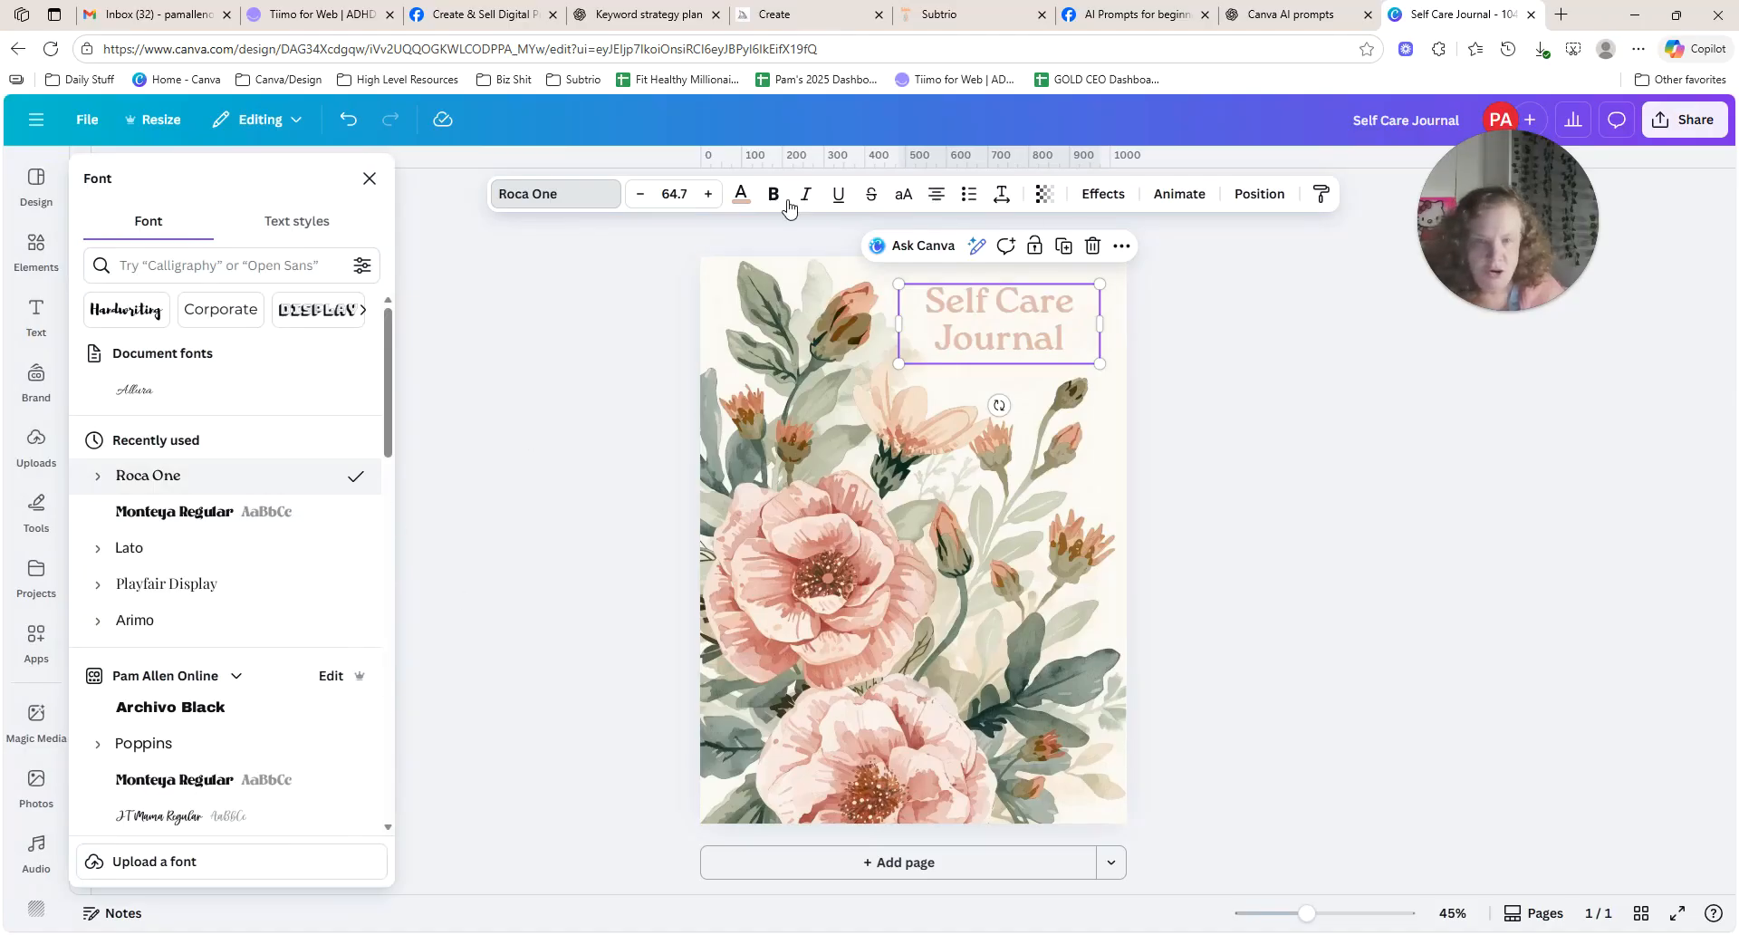
{"action": "left_click", "coordinate": [741, 195]}
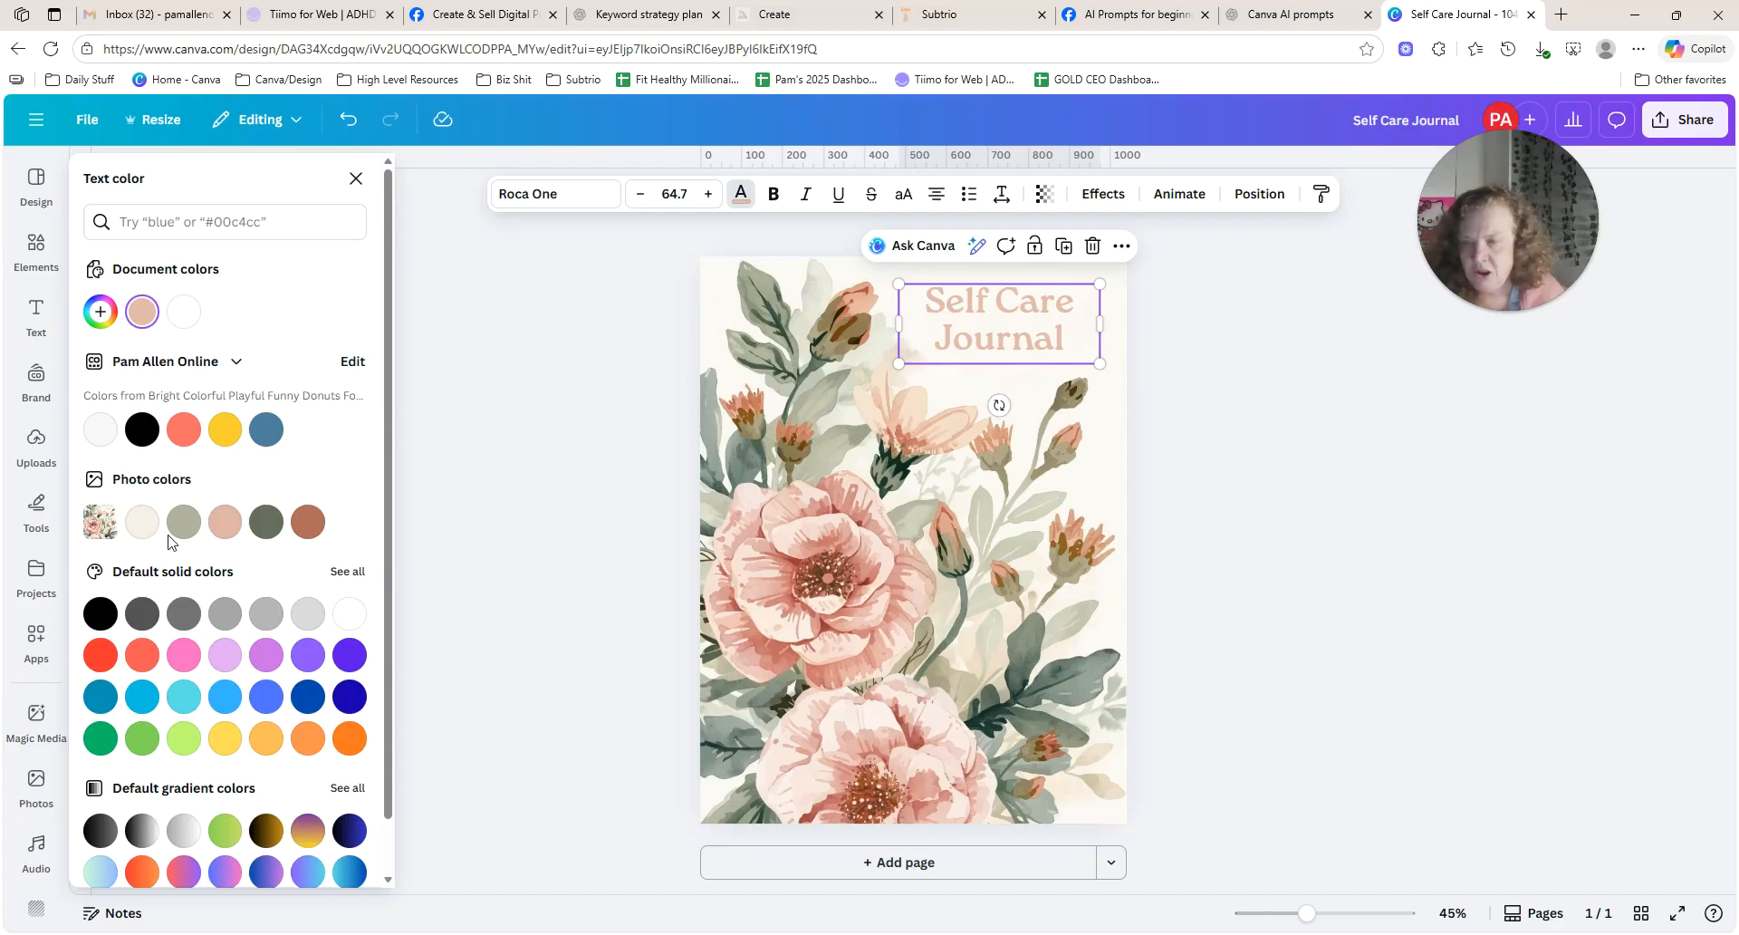
{"action": "left_click", "coordinate": [266, 524]}
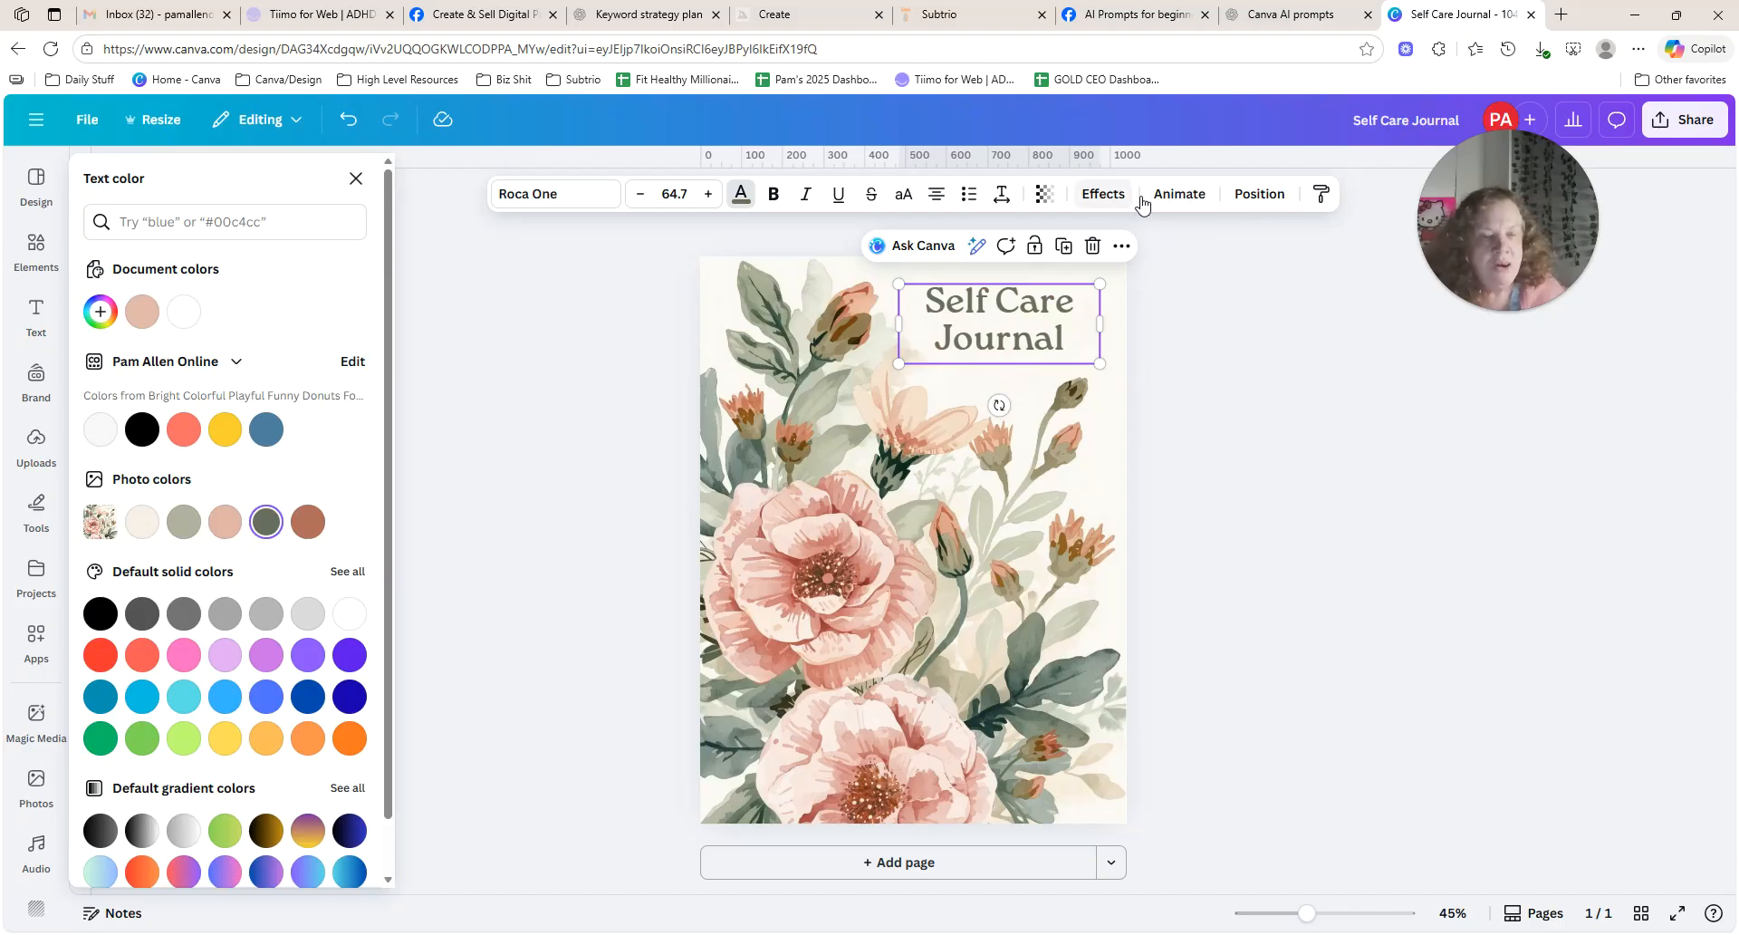
Apply the Outline text effect to the title with a thickness of 39.
{"action": "left_click", "coordinate": [1114, 201]}
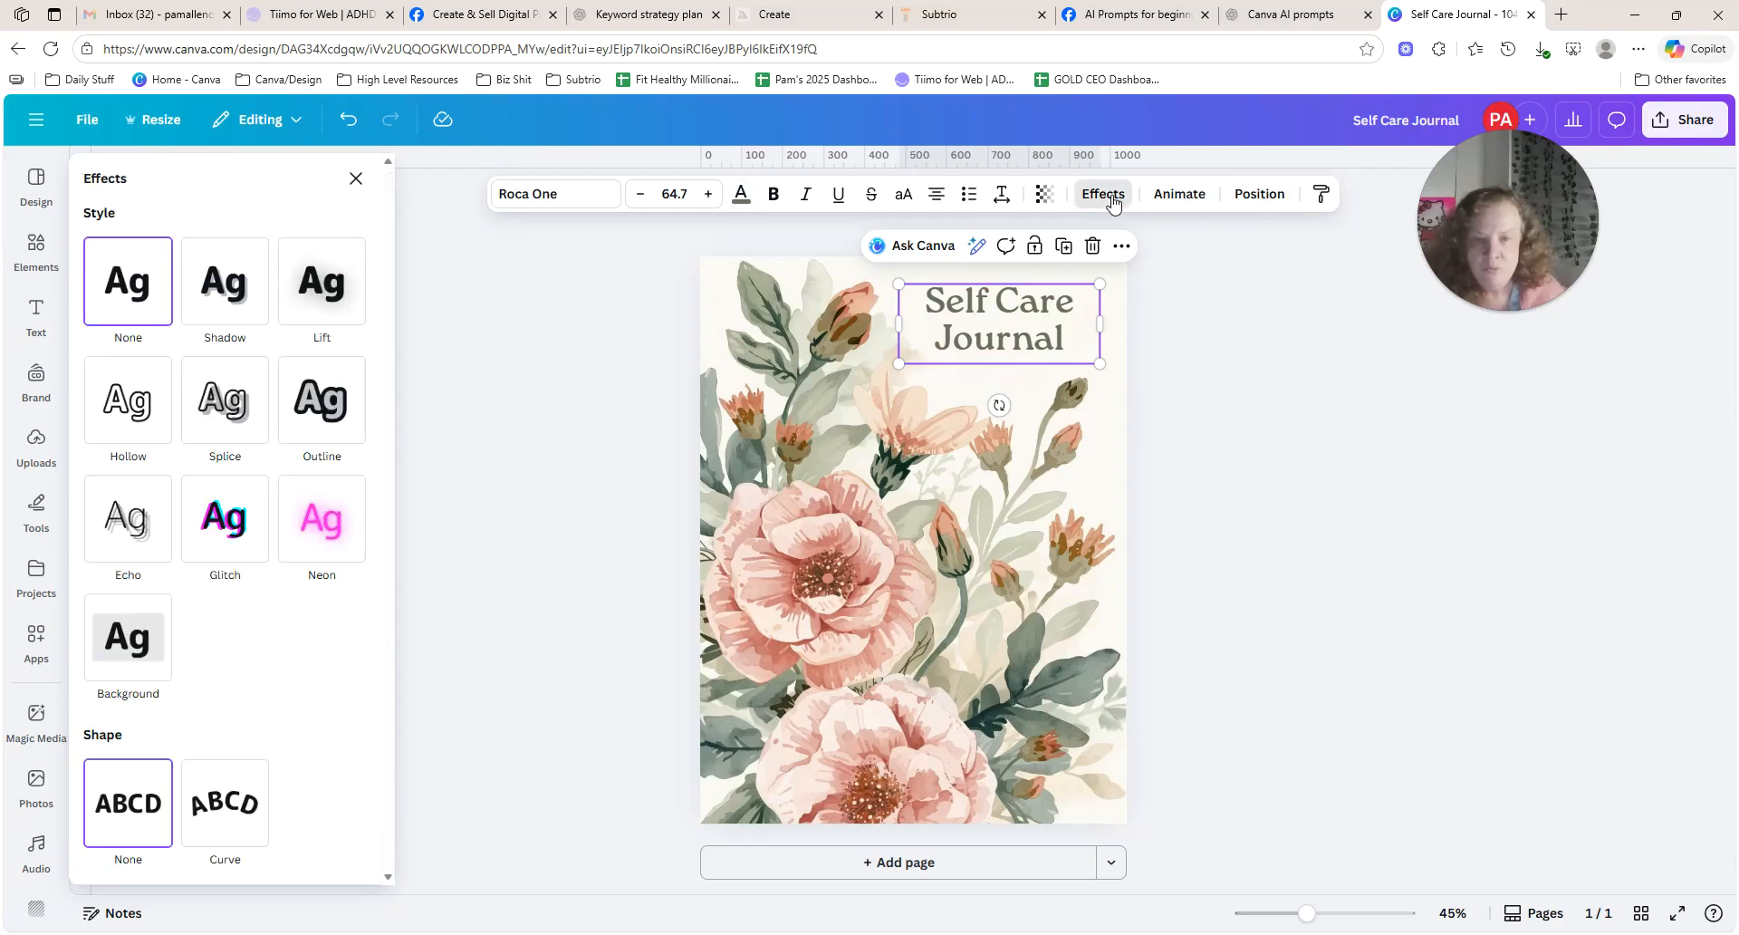
{"action": "left_click", "coordinate": [313, 415]}
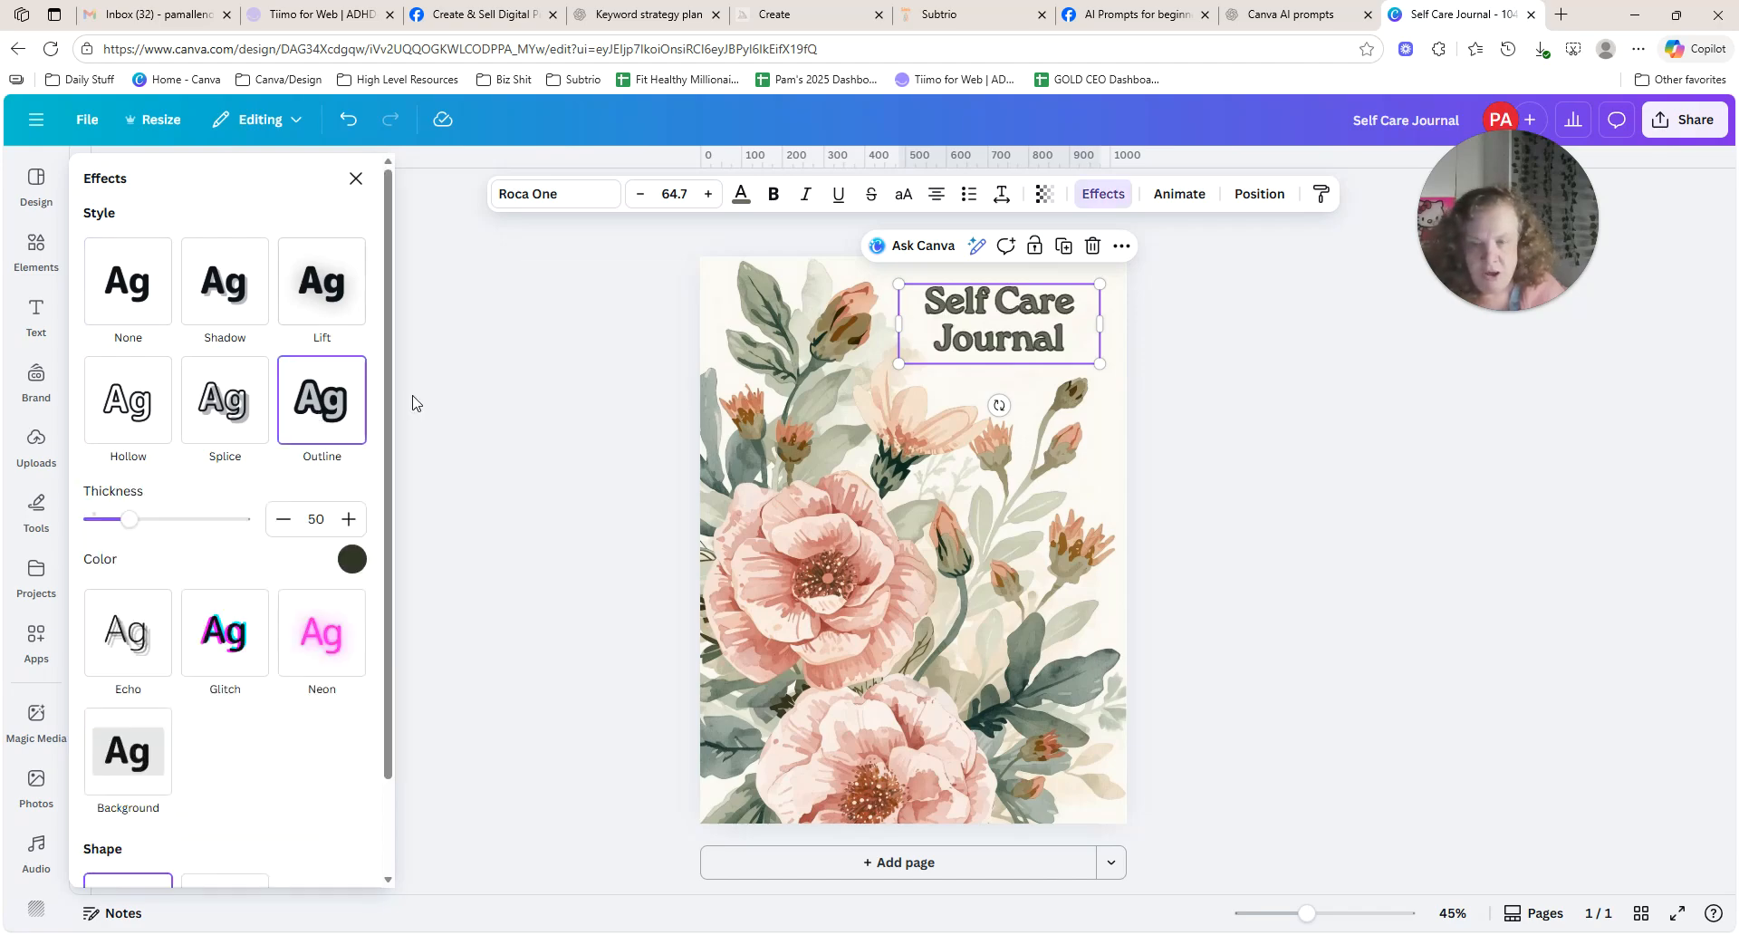
{"action": "left_click", "coordinate": [352, 560]}
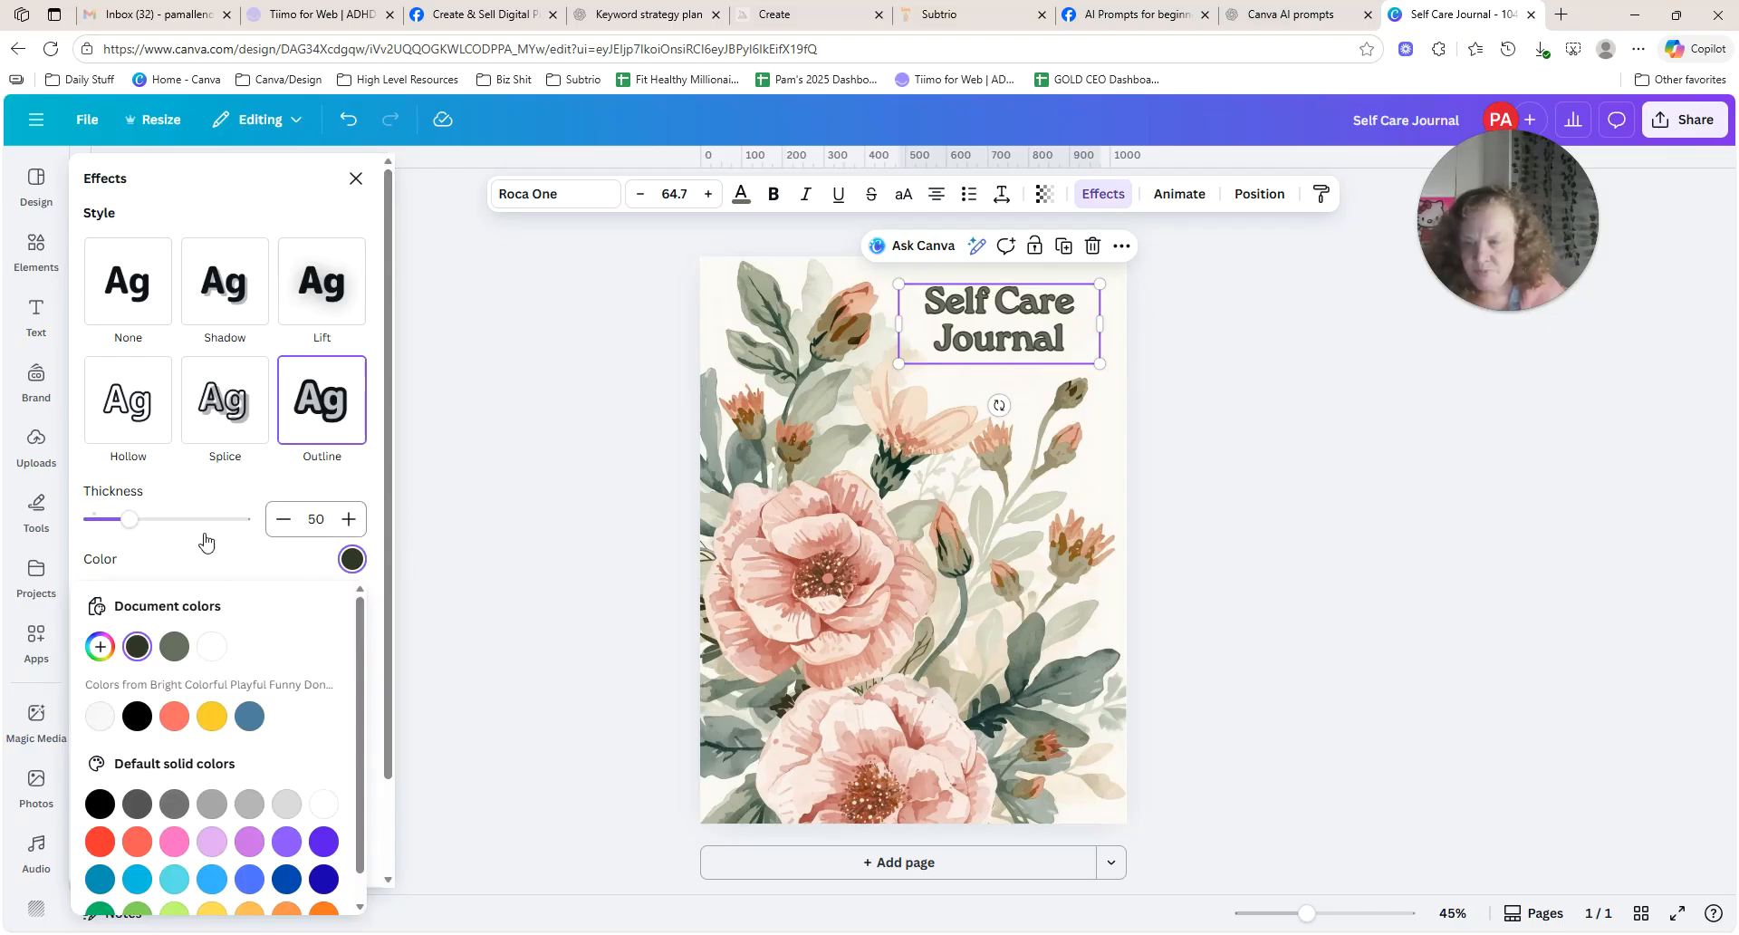
{"action": "left_click_drag", "start_coordinate": [129, 518], "coordinate": [121, 517]}
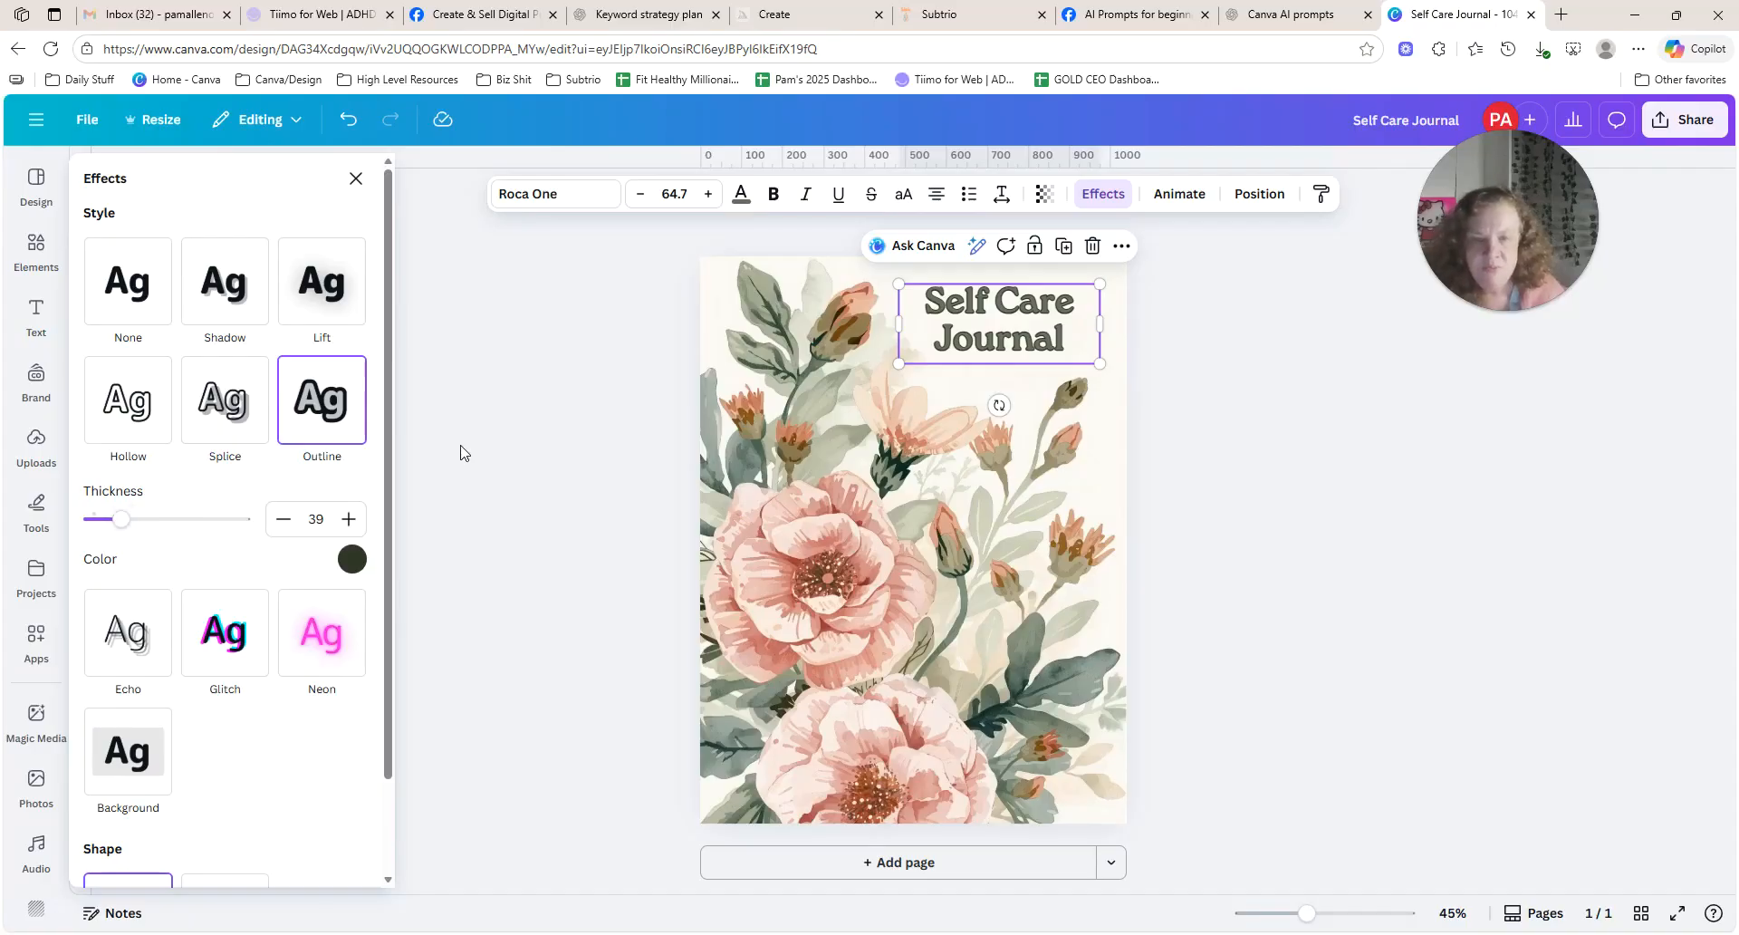
{"action": "left_click", "coordinate": [1246, 409]}
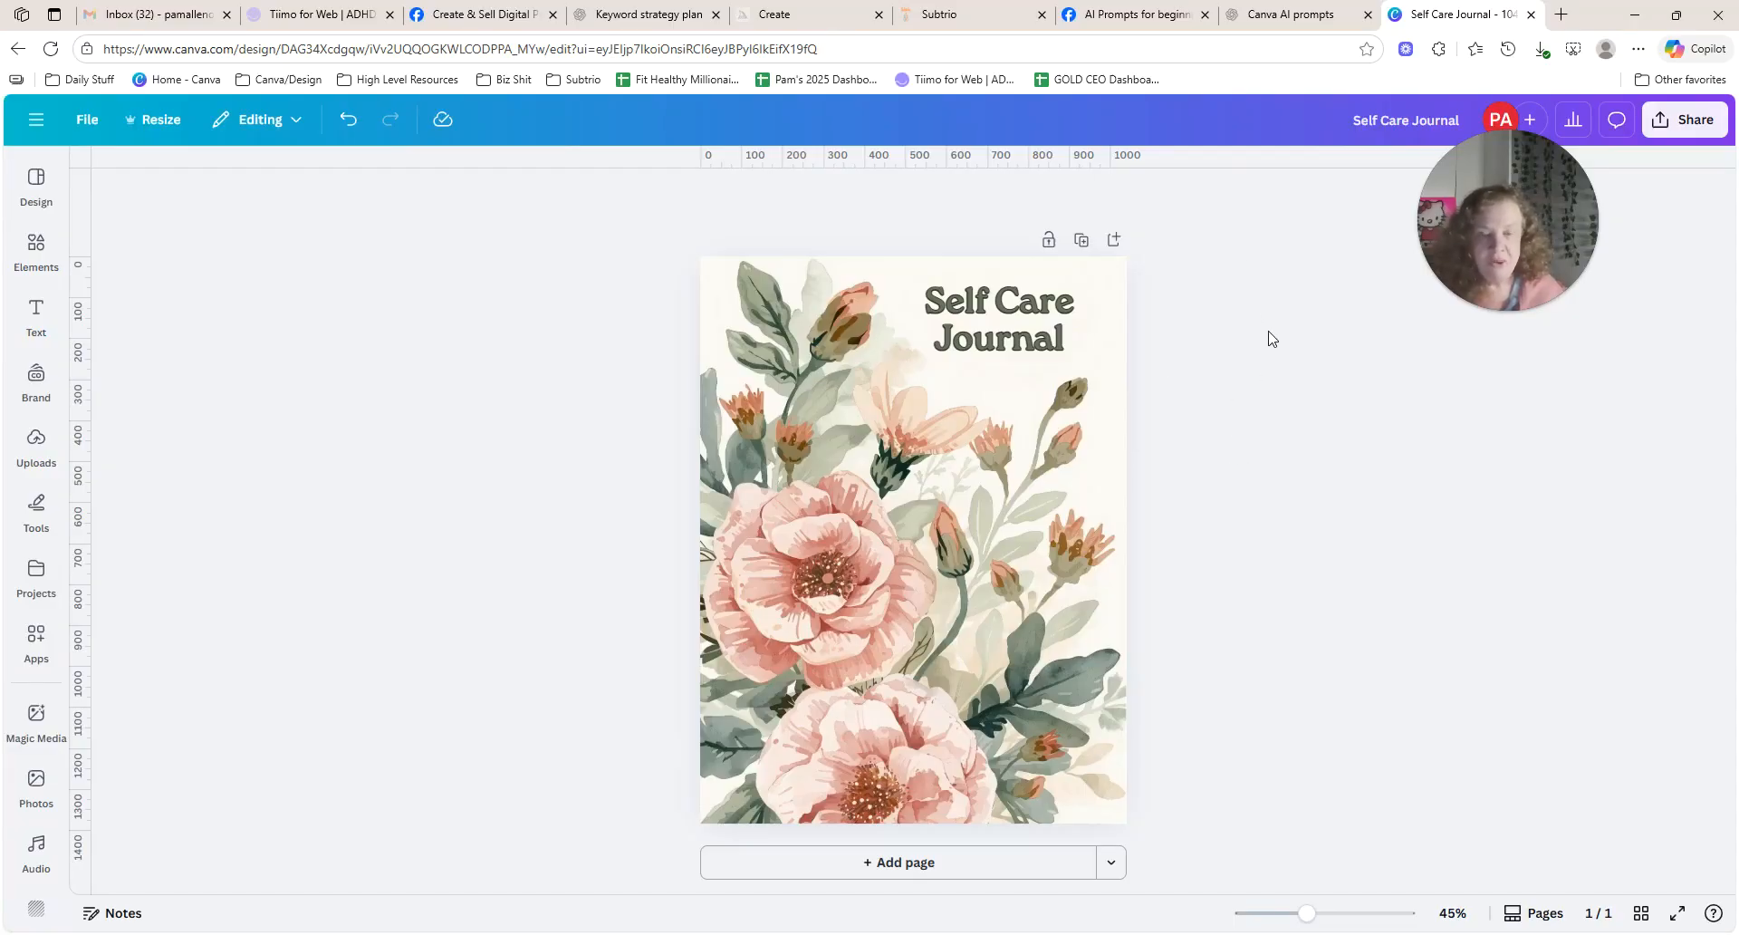
Switch to the ChatGPT prompt list and copy "Light marble texture with faded lavender undertones for printable page design".
{"action": "left_click", "coordinate": [1277, 13]}
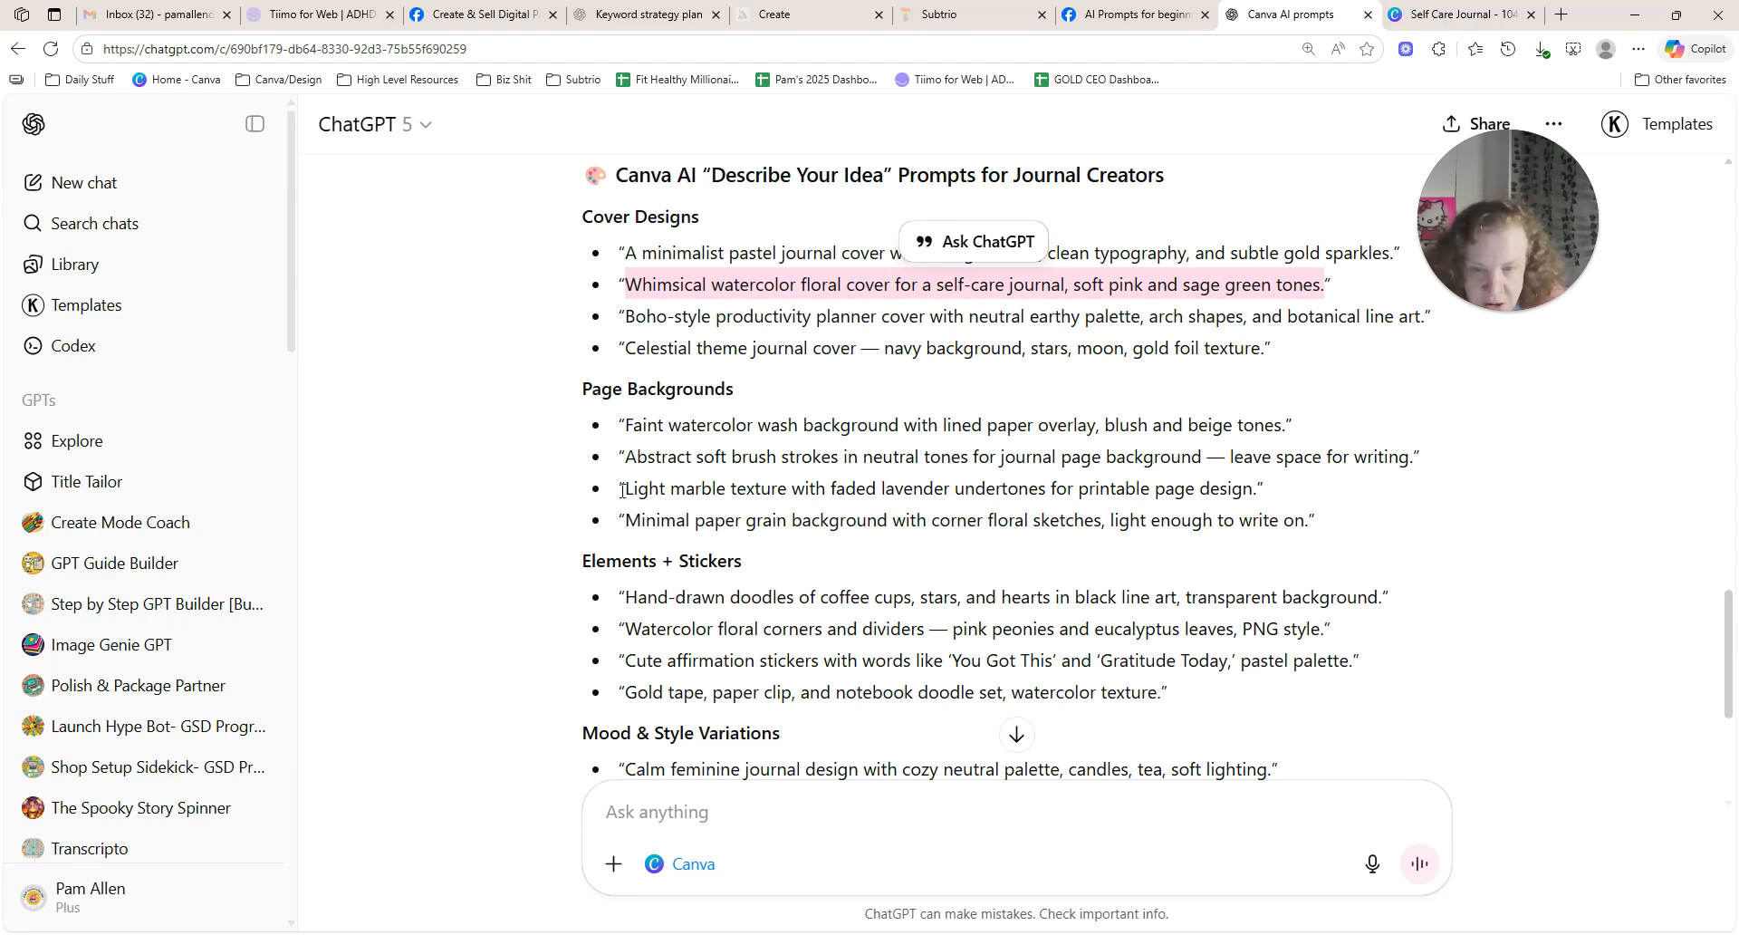
{"action": "left_click_drag", "start_coordinate": [624, 492], "coordinate": [1255, 487]}
{"action": "right_click", "coordinate": [1205, 485]}
{"action": "left_click", "coordinate": [1245, 507]}
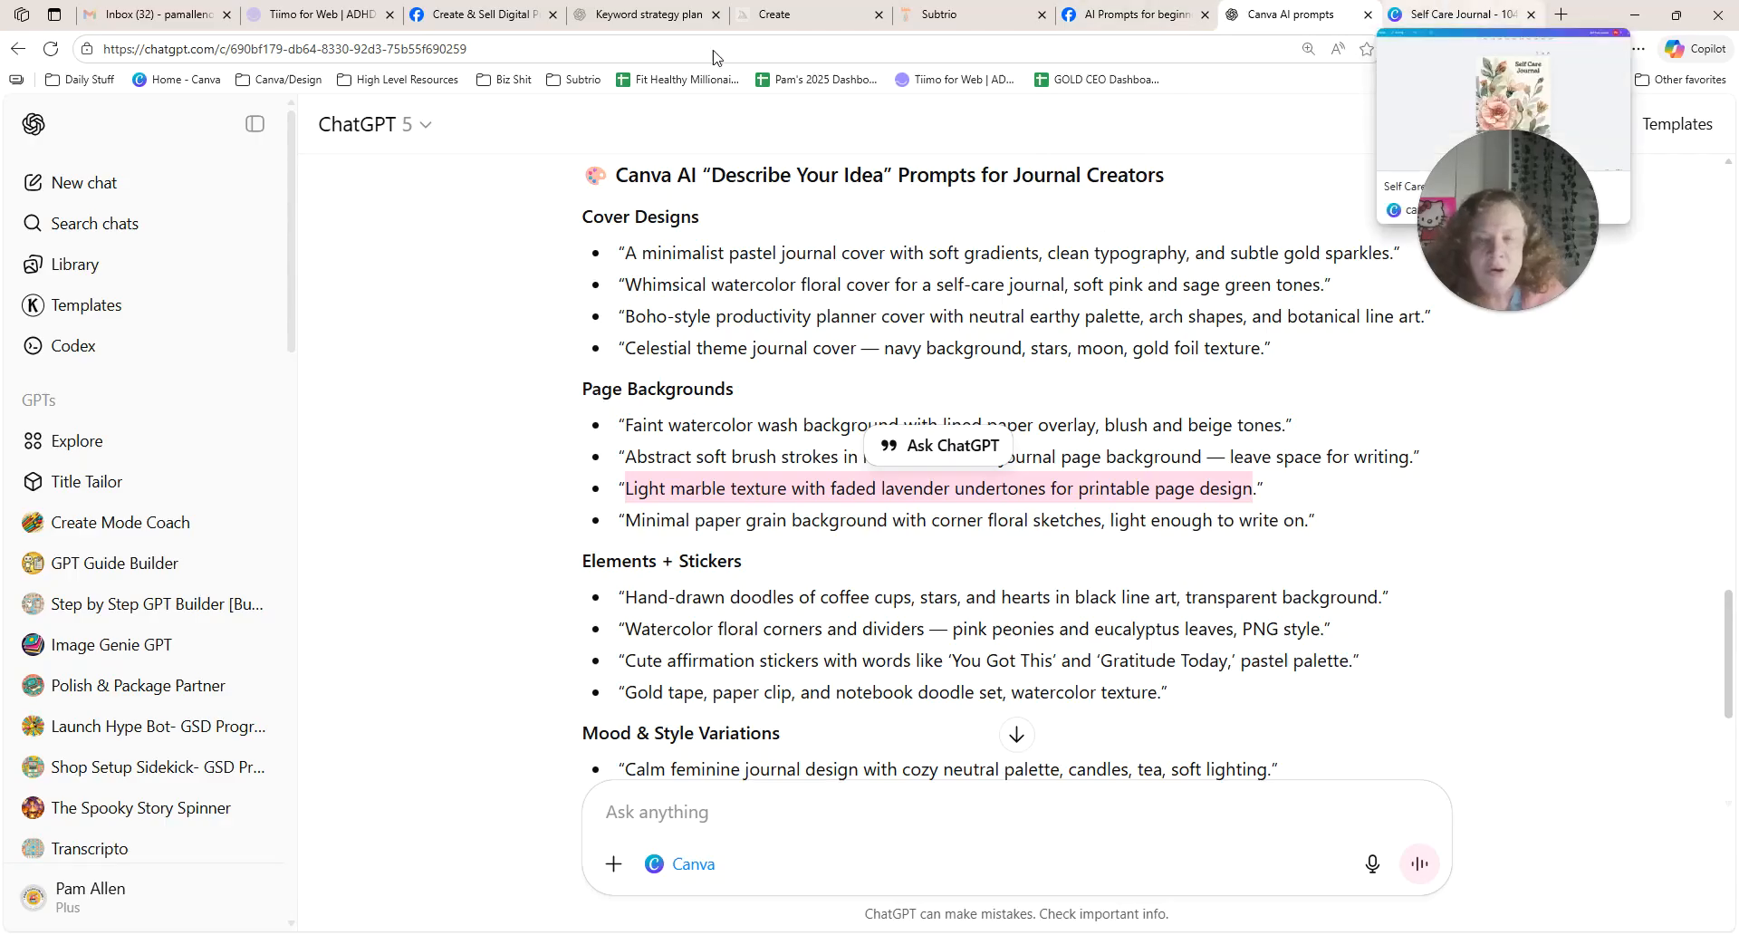
Return to Canva and leave the journal cover design for the Canva AI start page.
{"action": "left_click", "coordinate": [1440, 11]}
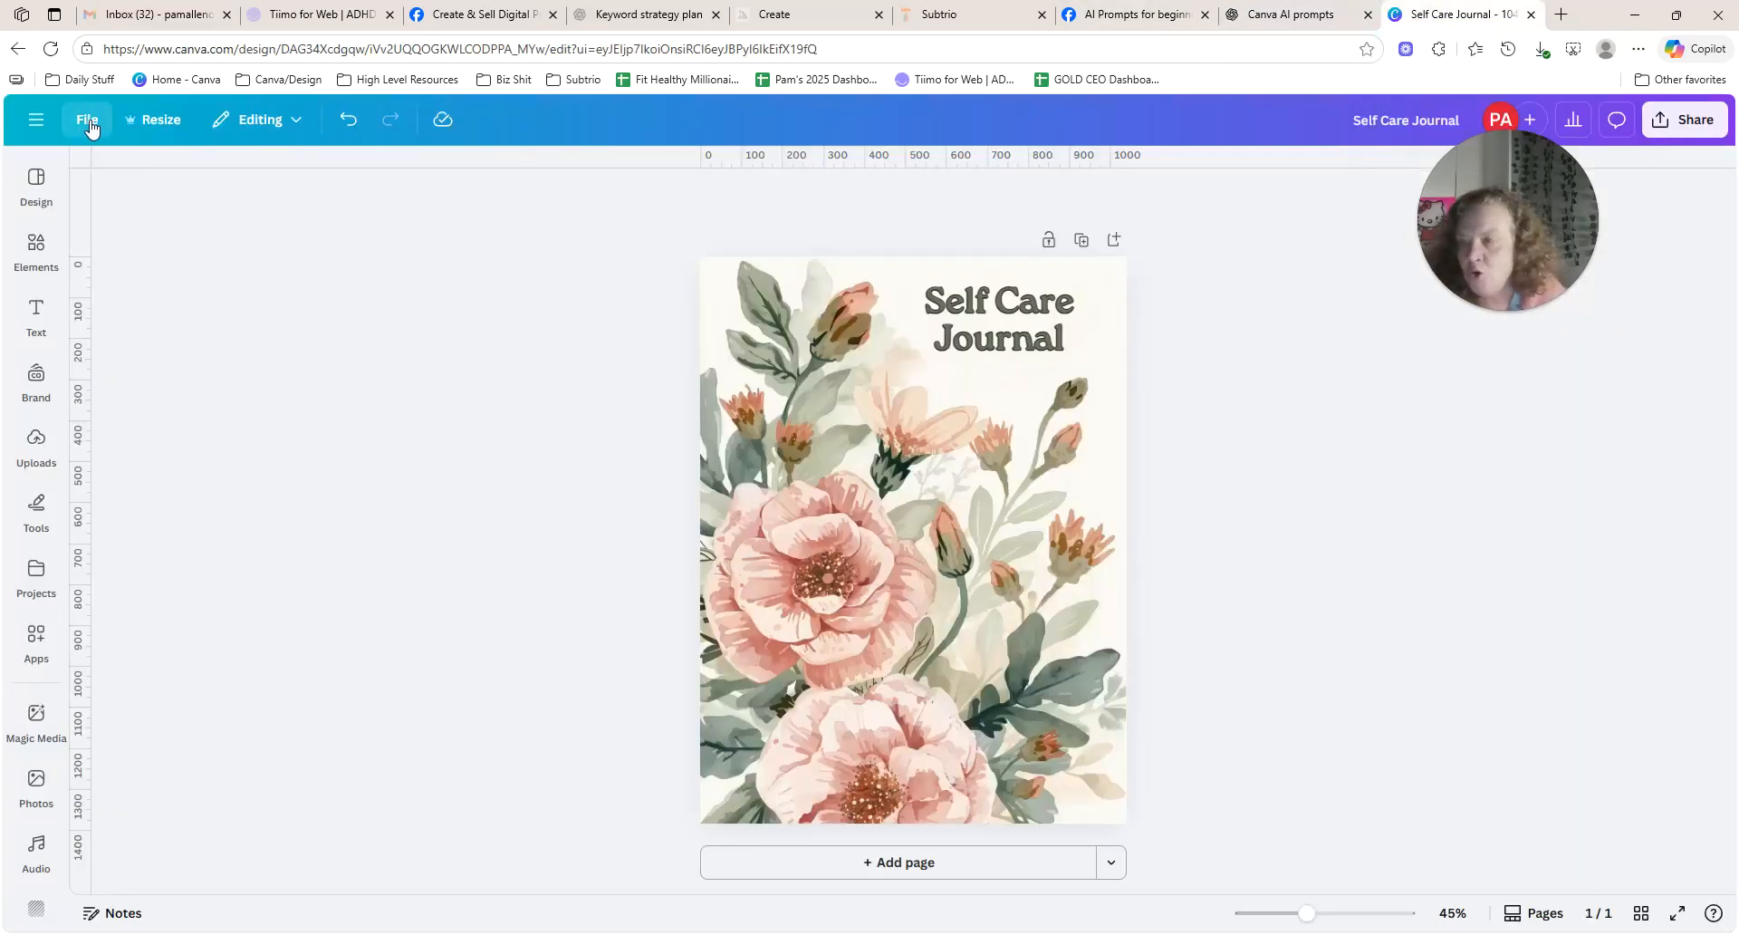
{"action": "left_click", "coordinate": [80, 119]}
{"action": "left_click", "coordinate": [45, 121]}
{"action": "left_click", "coordinate": [40, 125]}
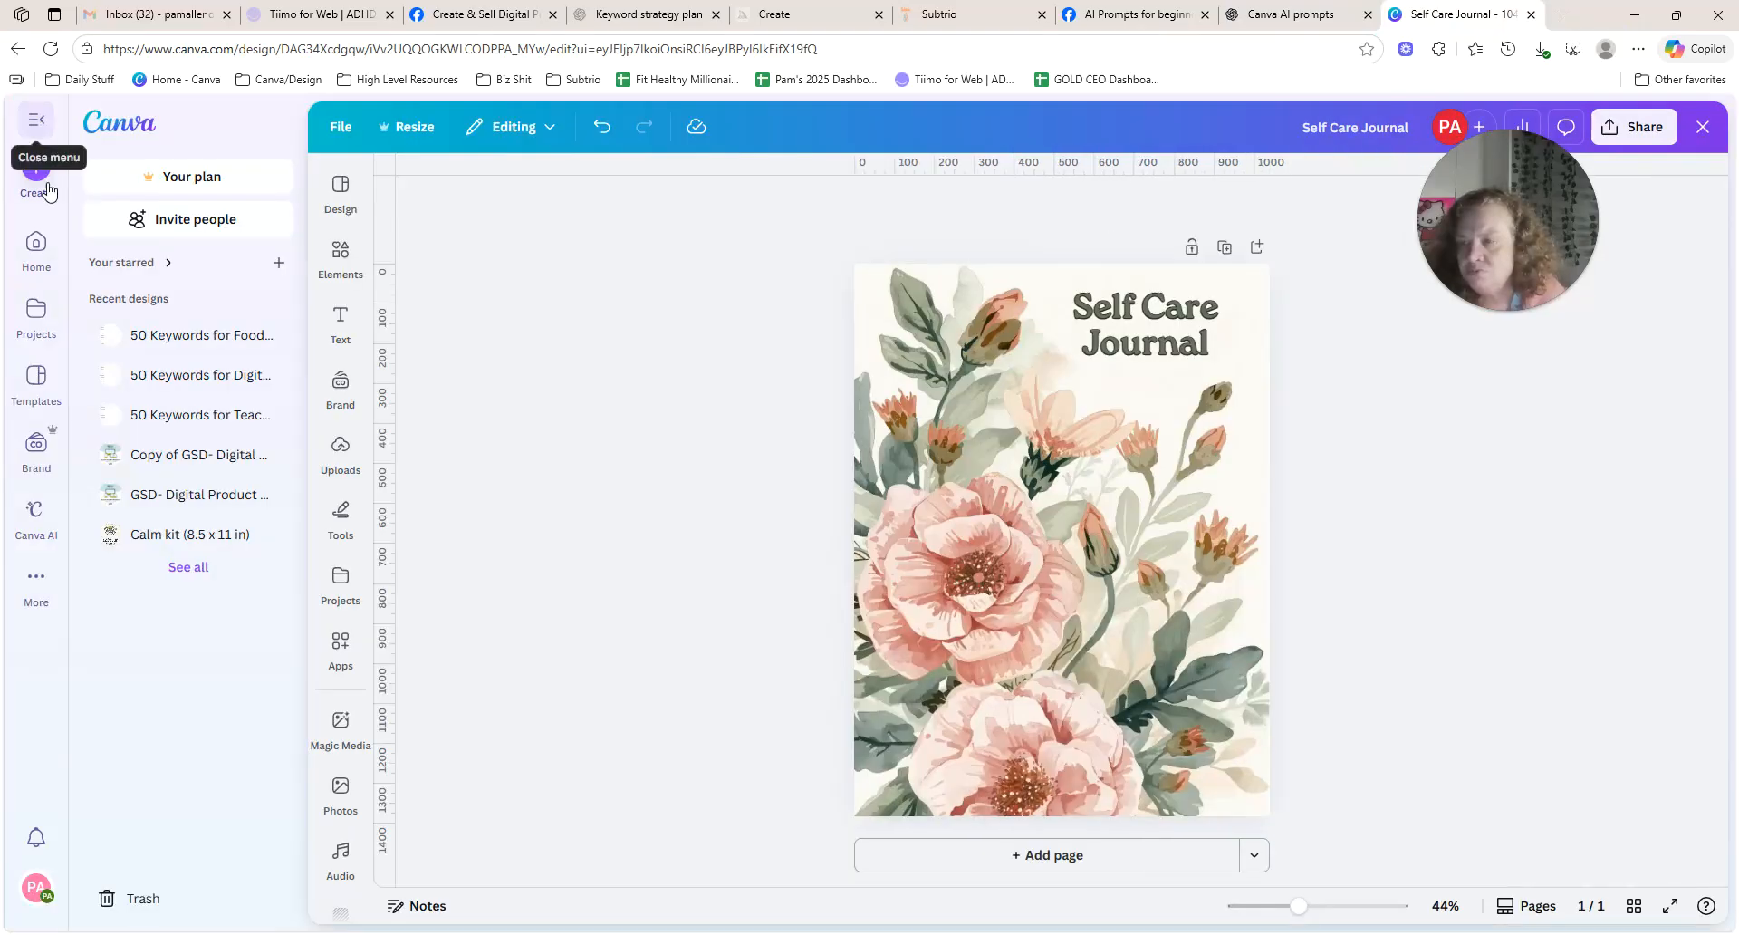
{"action": "left_click", "coordinate": [36, 515]}
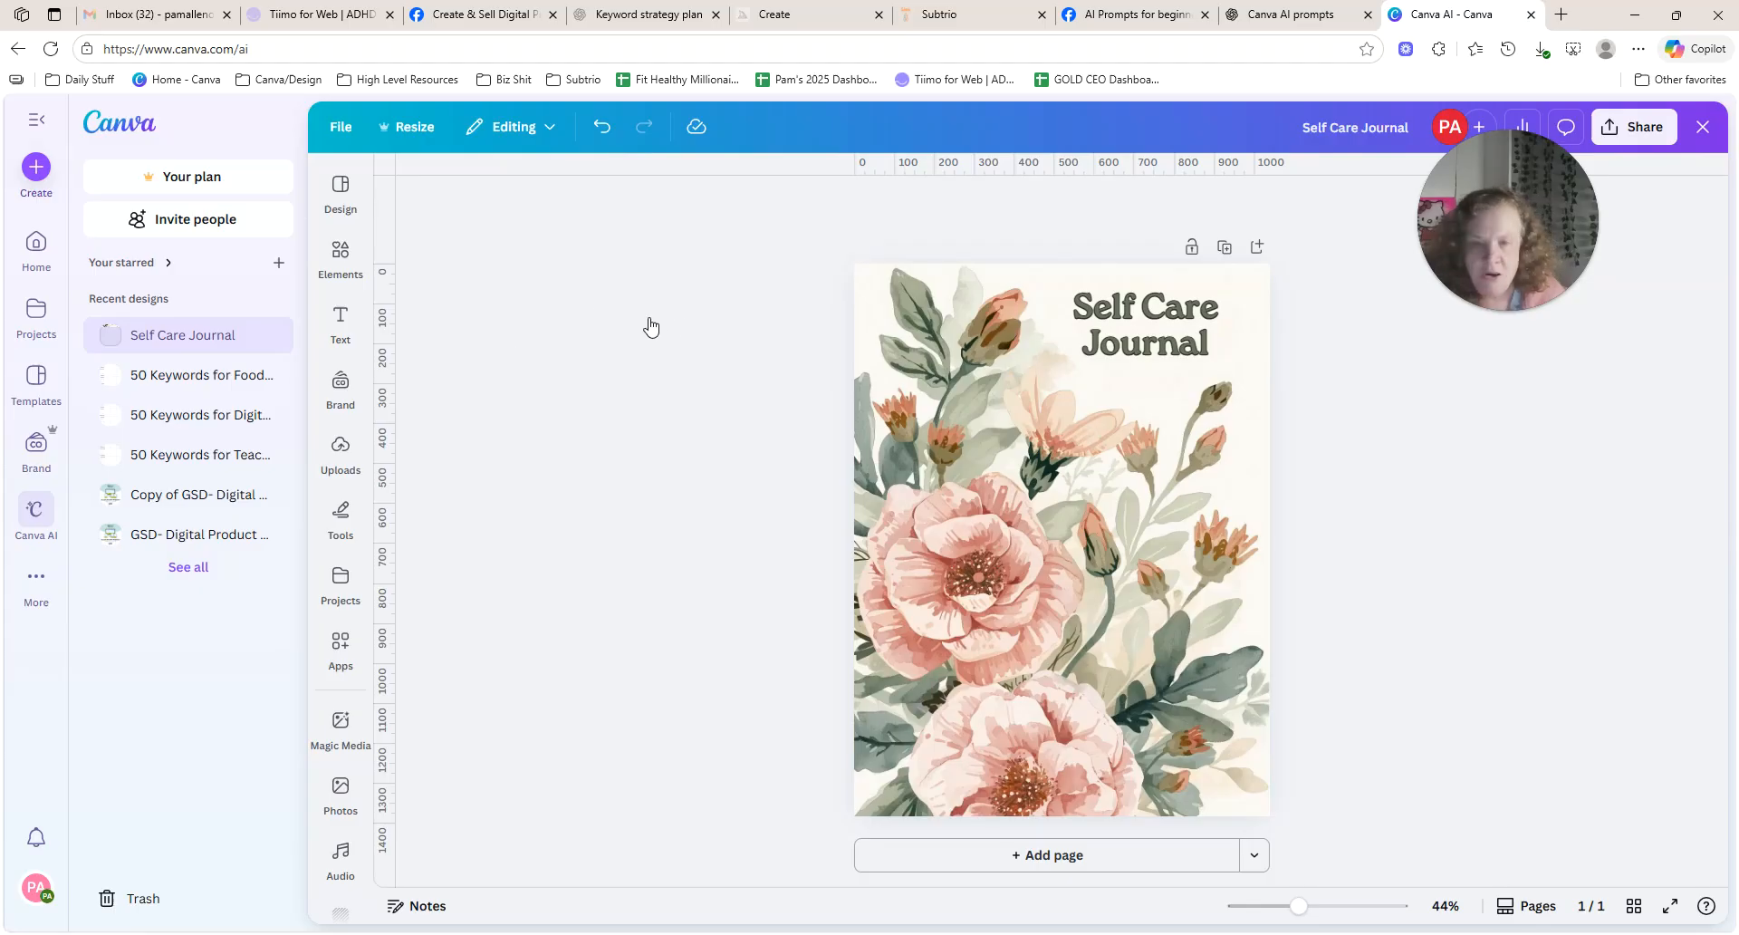
{"action": "key", "text": "Escape"}
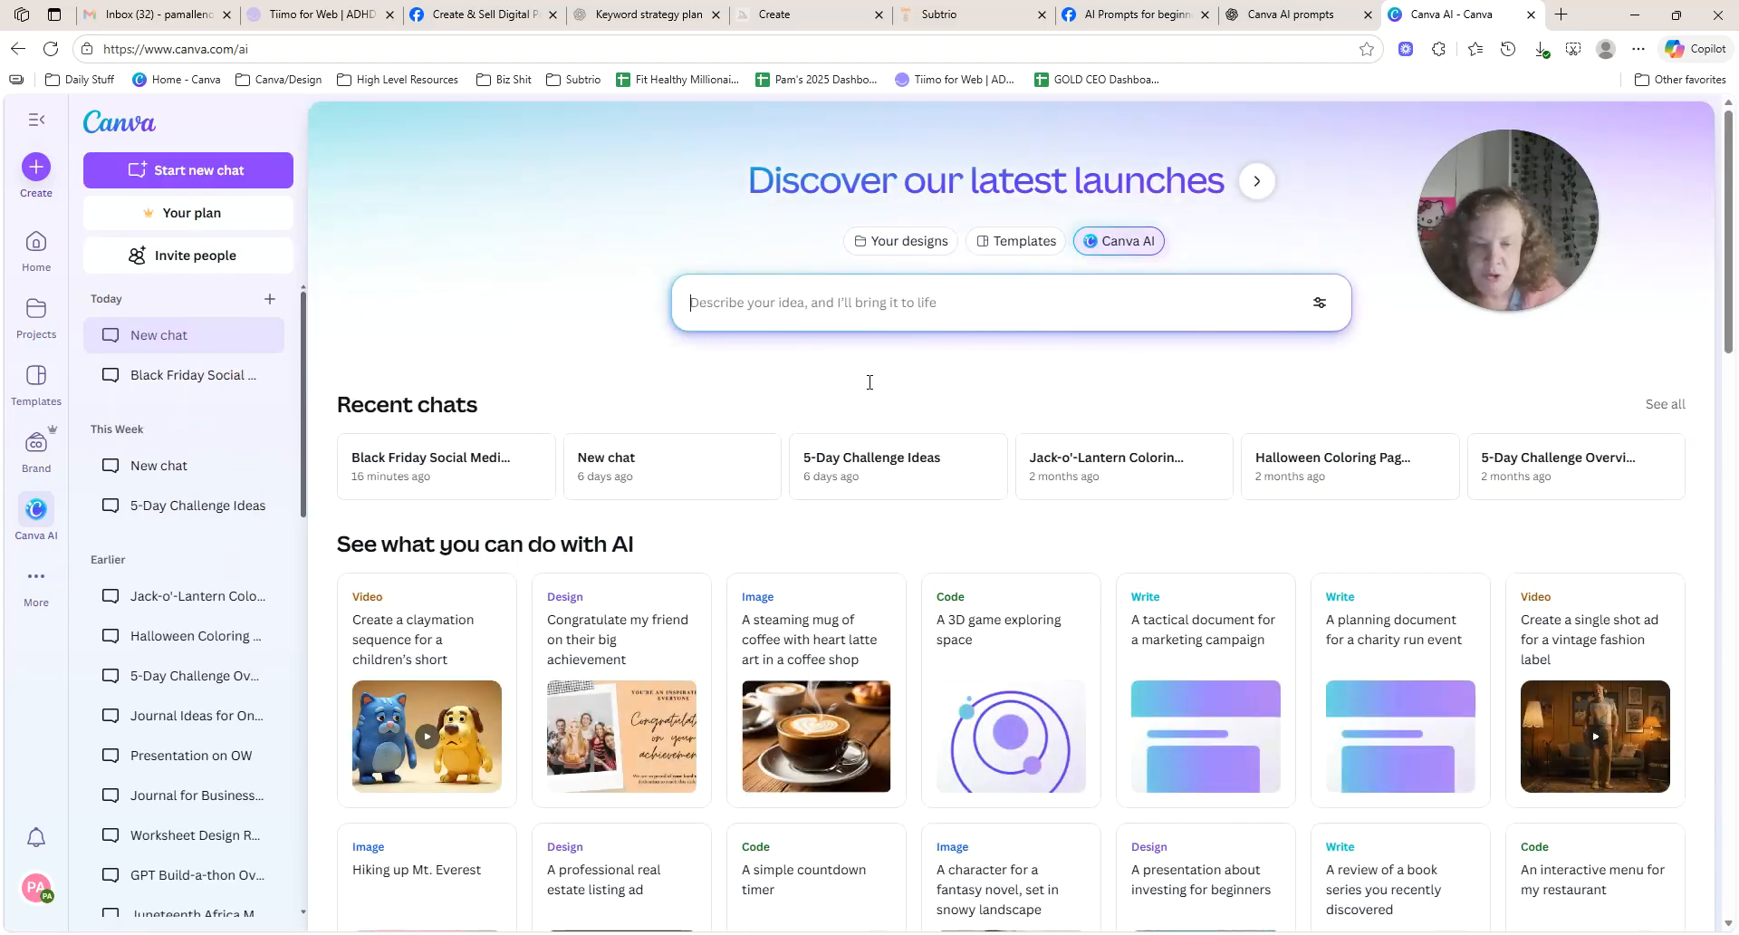
Paste the light marble texture prompt into the idea description box and submit it to Canva AI.
{"action": "left_click", "coordinate": [834, 303]}
{"action": "right_click", "coordinate": [797, 308]}
{"action": "right_click", "coordinate": [736, 302]}
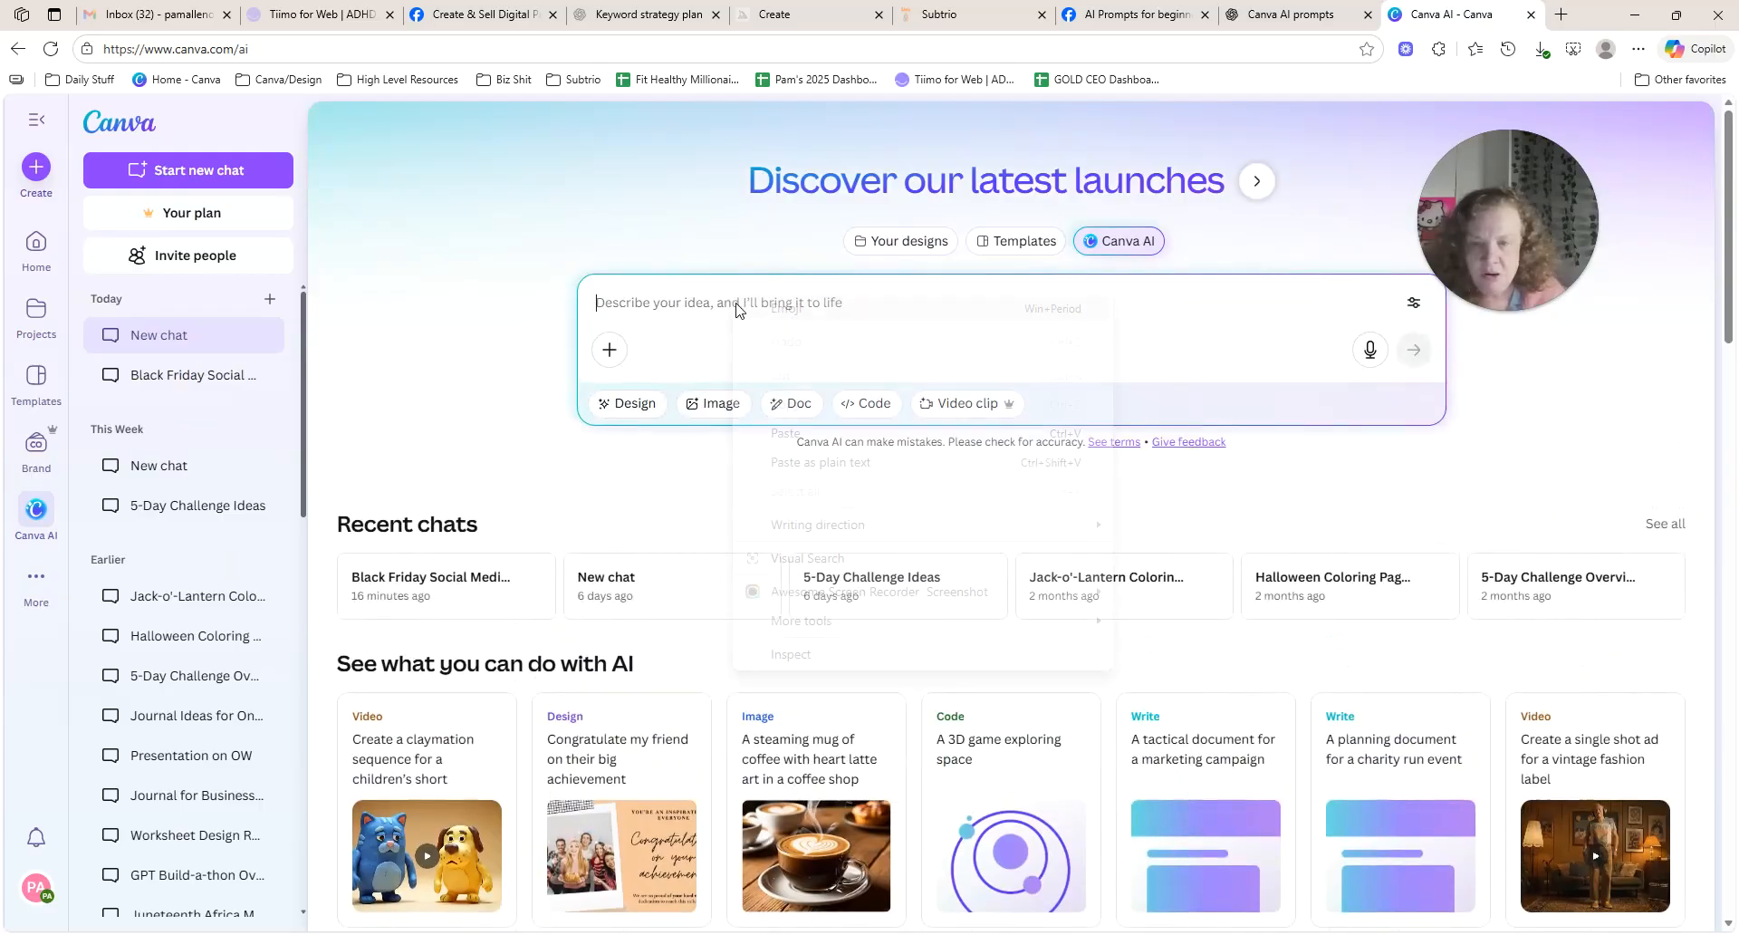
{"action": "left_click", "coordinate": [786, 432]}
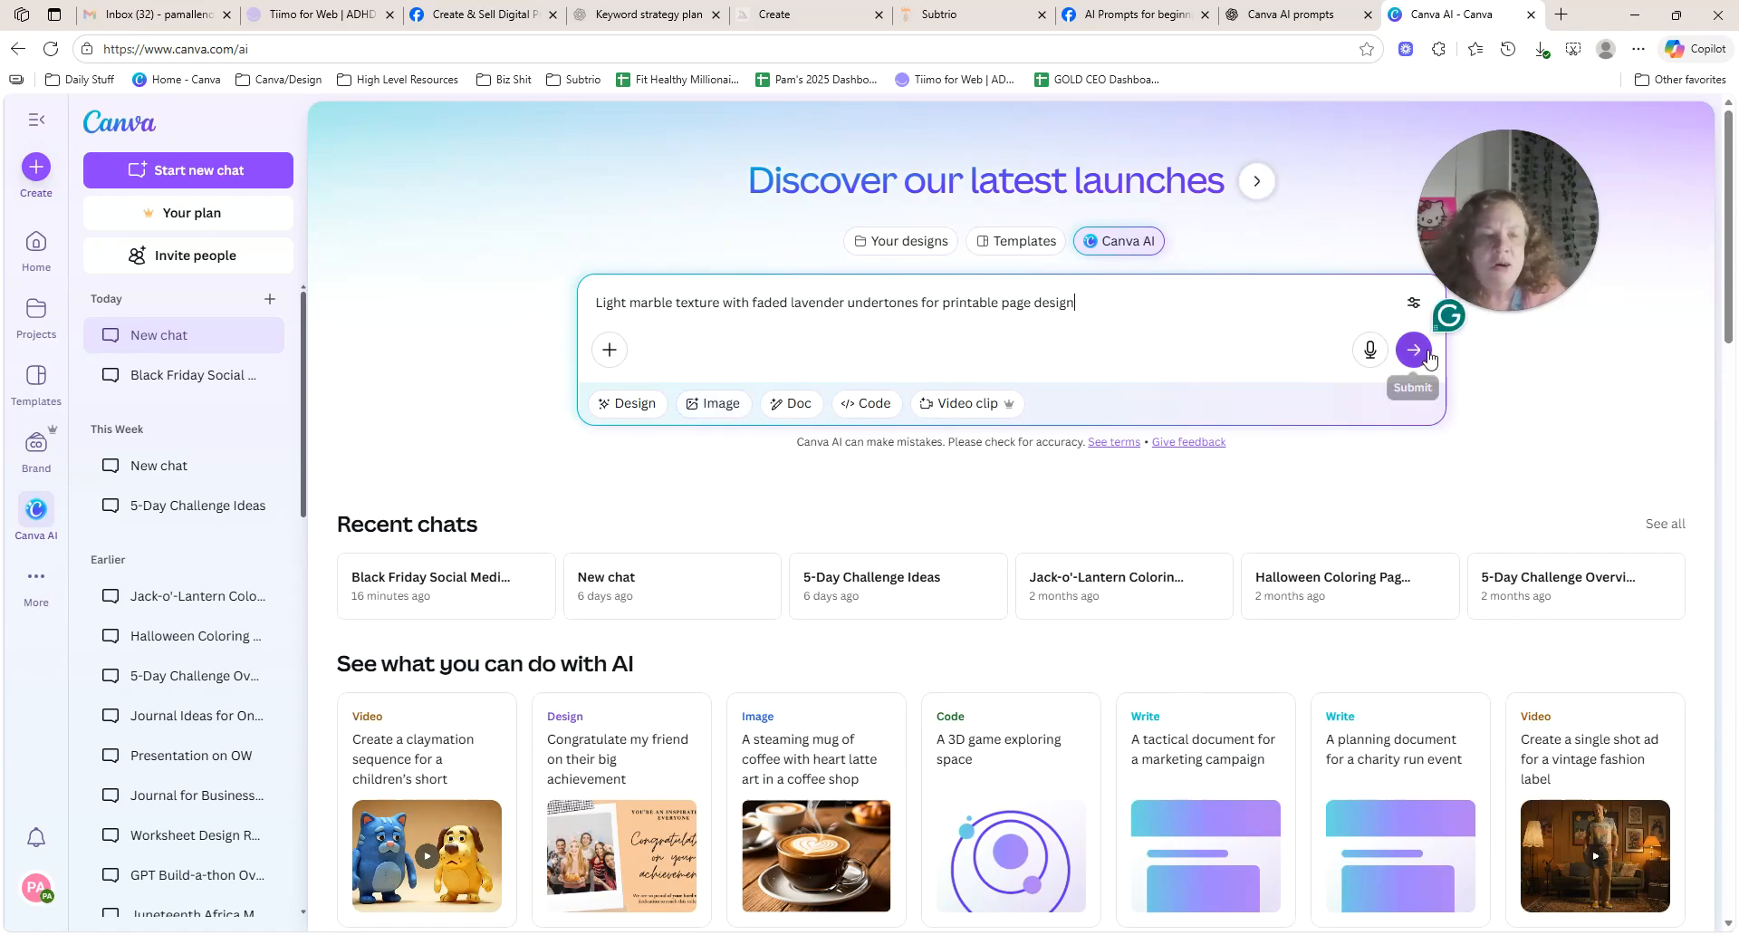
{"action": "left_click", "coordinate": [1425, 357]}
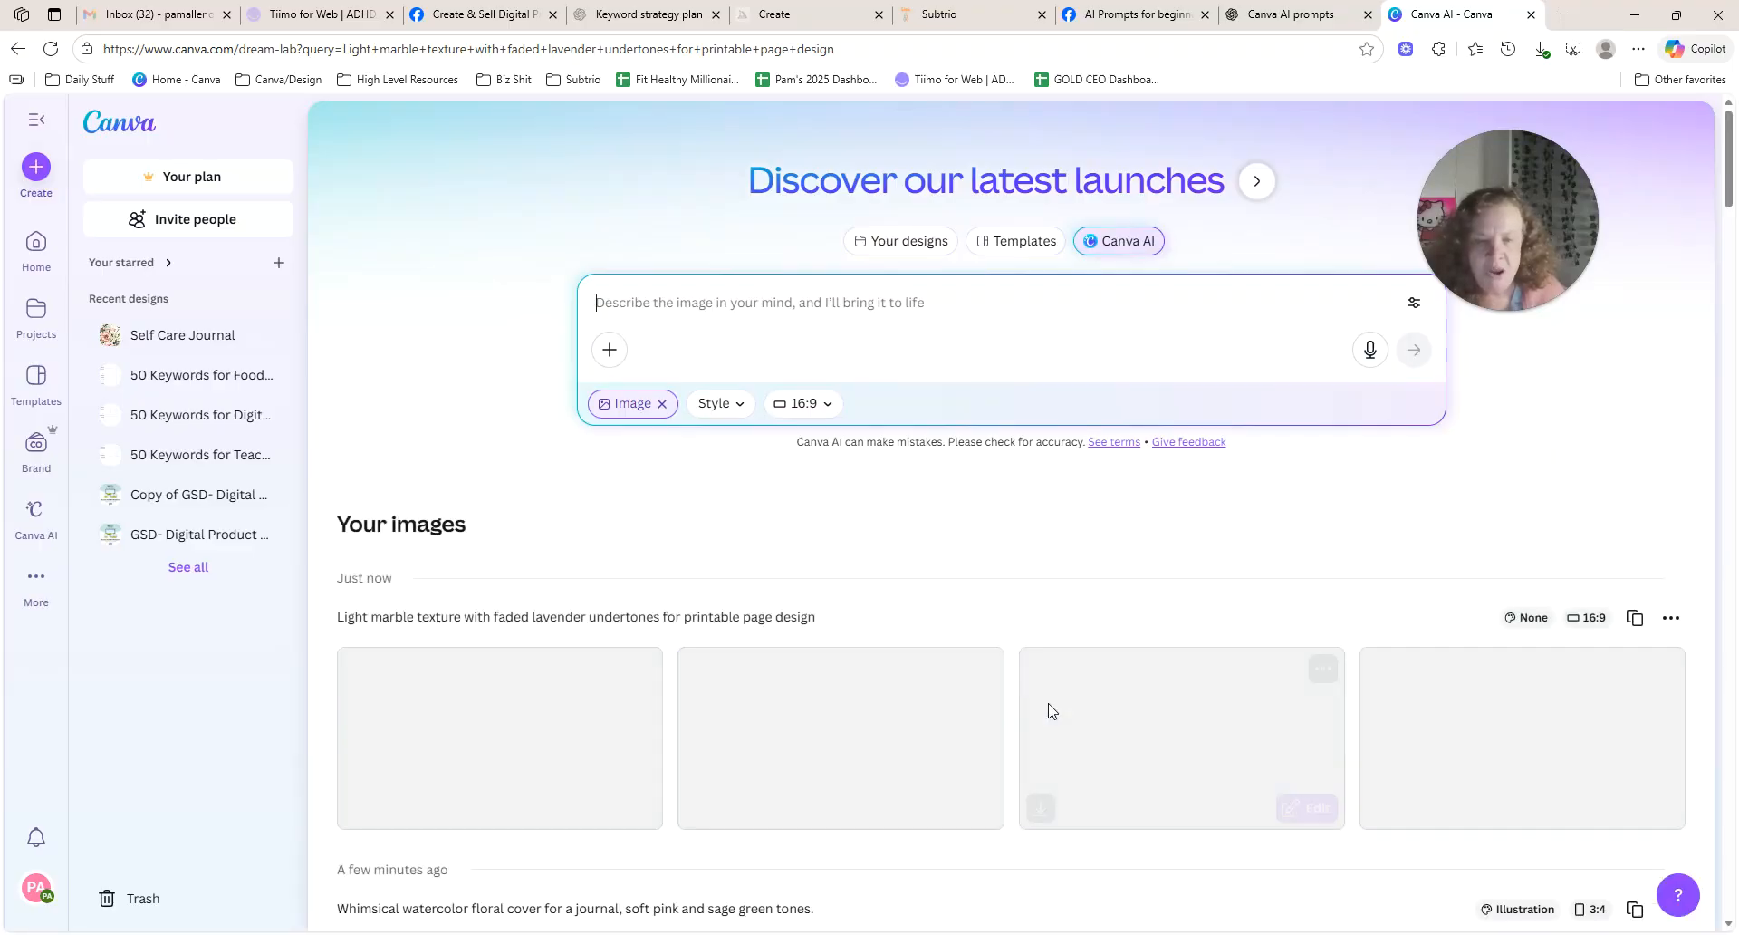
Set the image generator's aspect ratio to 3:4.
{"action": "left_click", "coordinate": [818, 410]}
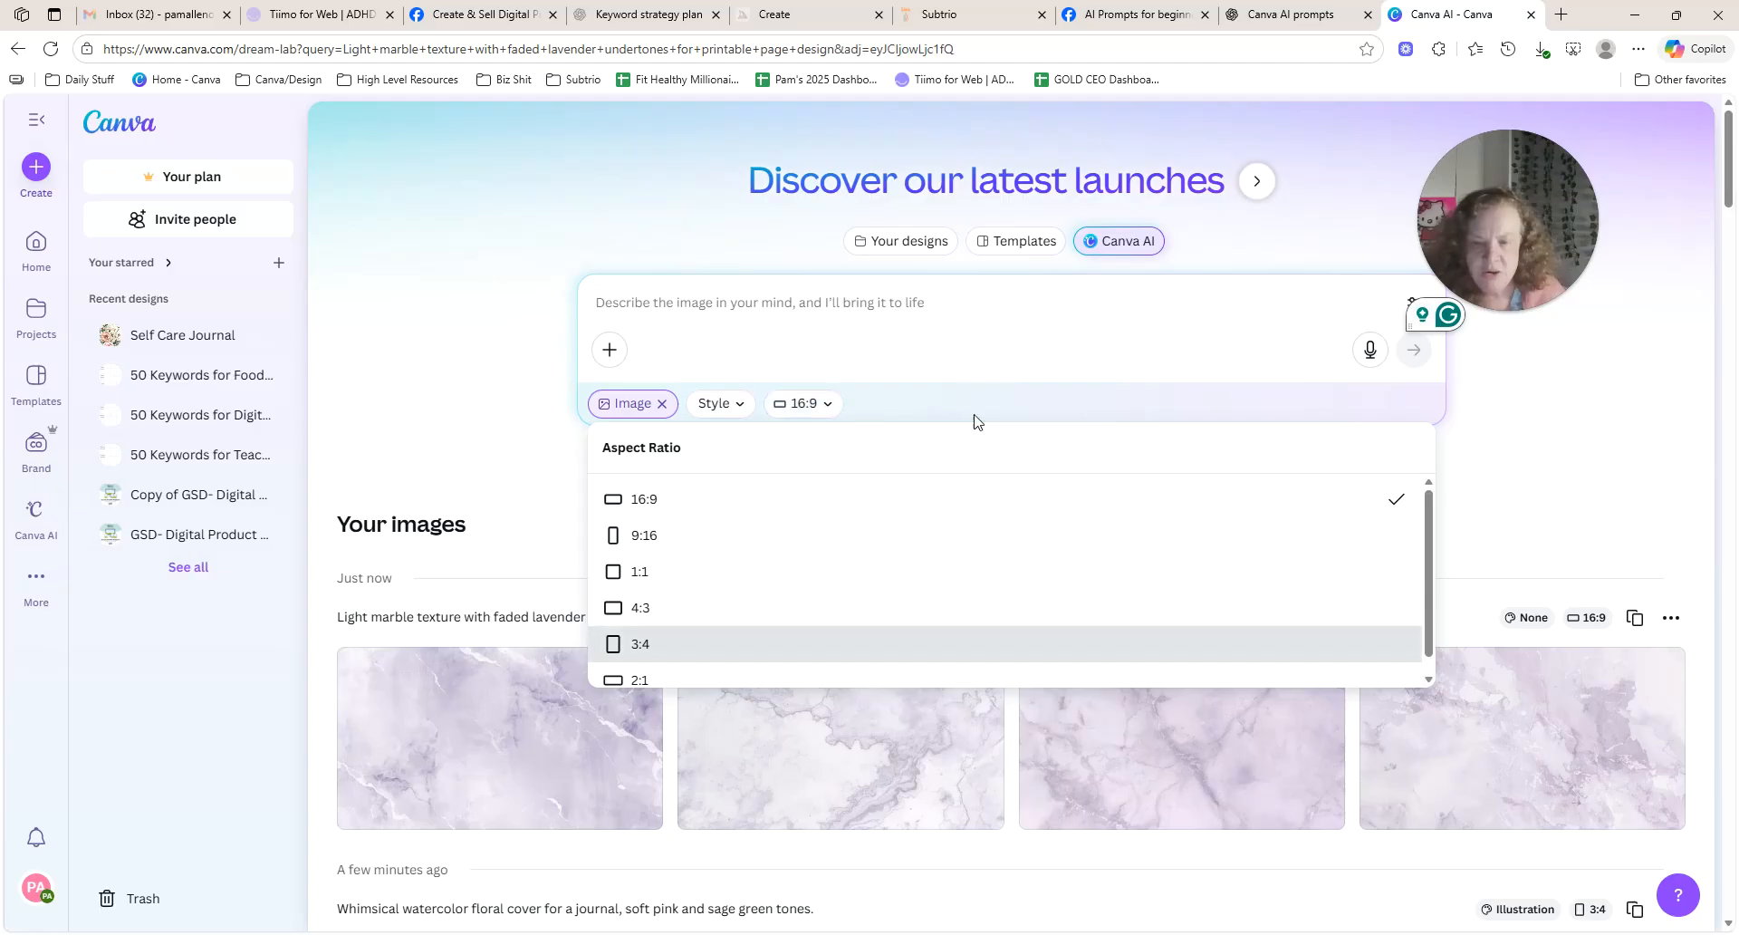
{"action": "key", "text": "Return"}
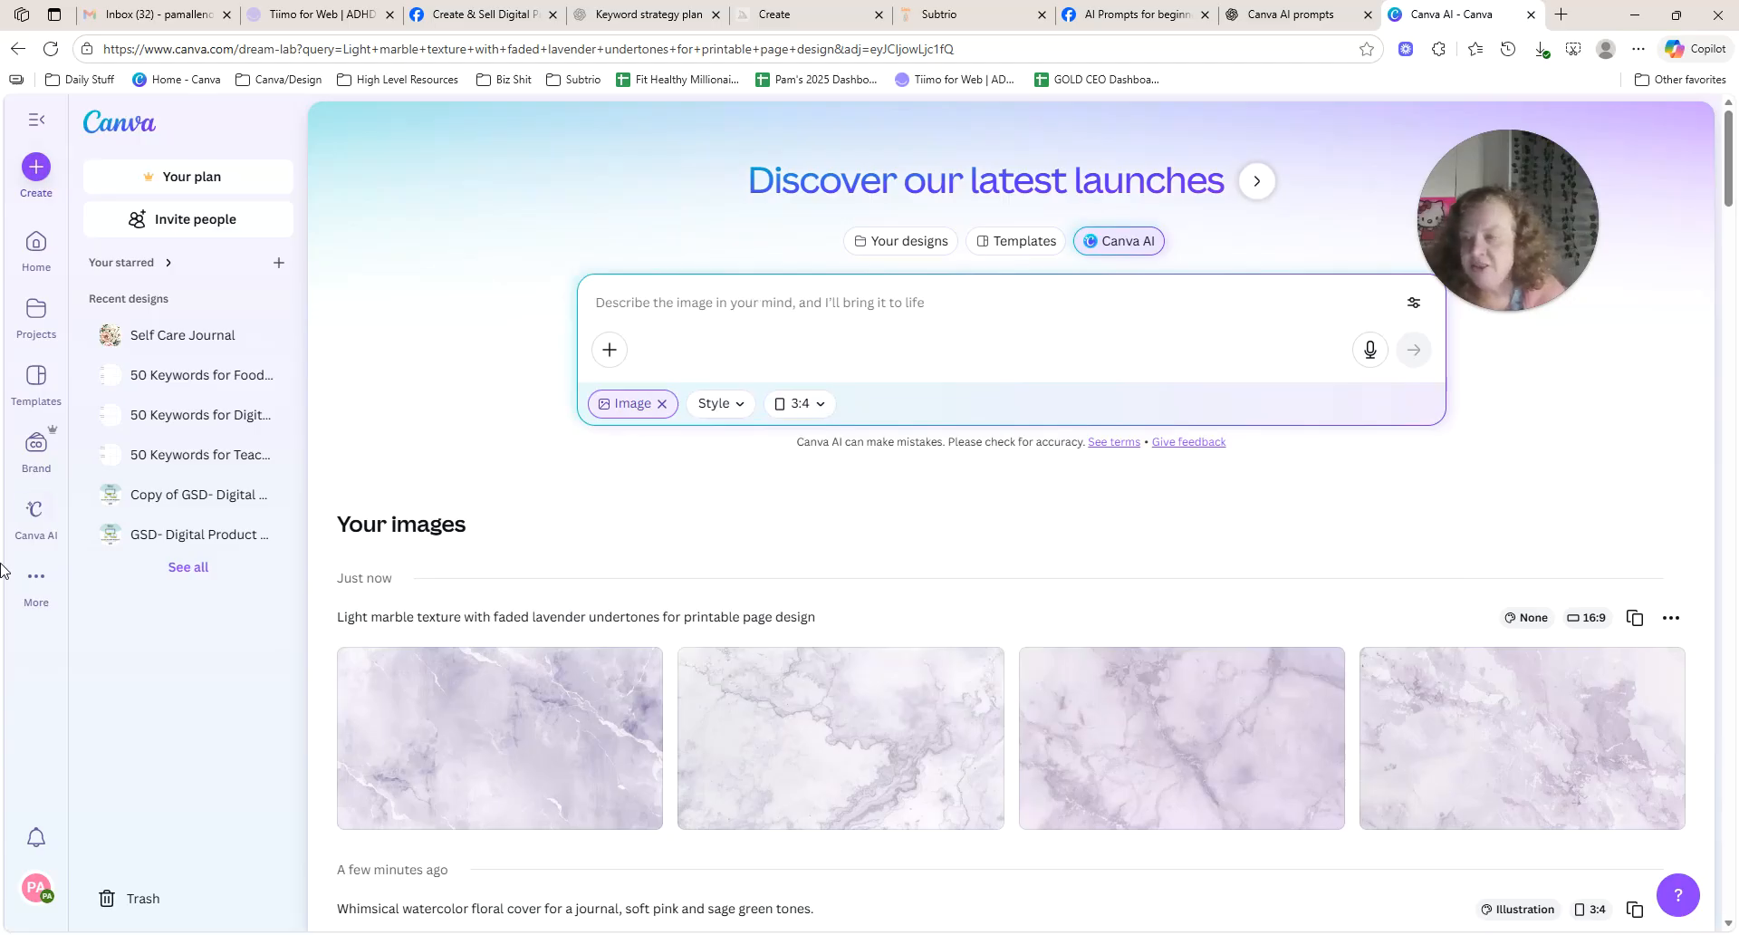
Return to the Canva AI start page and paste the copied light marble texture prompt as an Image request.
{"action": "left_click", "coordinate": [27, 533]}
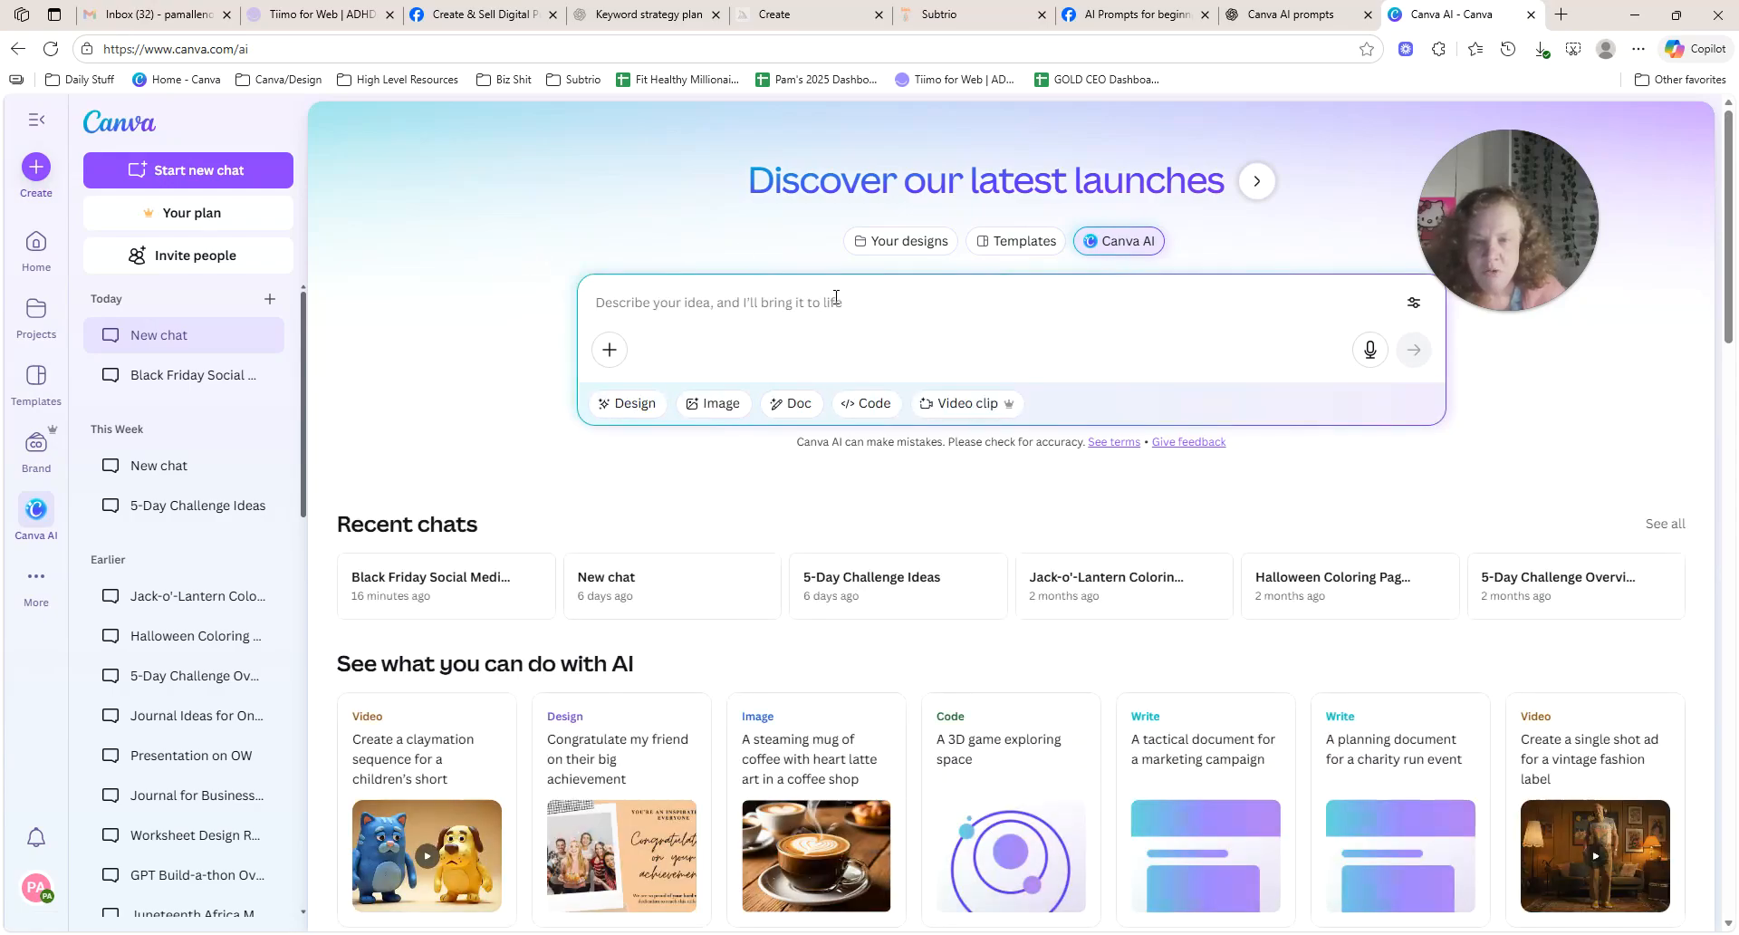
{"action": "right_click", "coordinate": [835, 299]}
{"action": "left_click", "coordinate": [931, 442]}
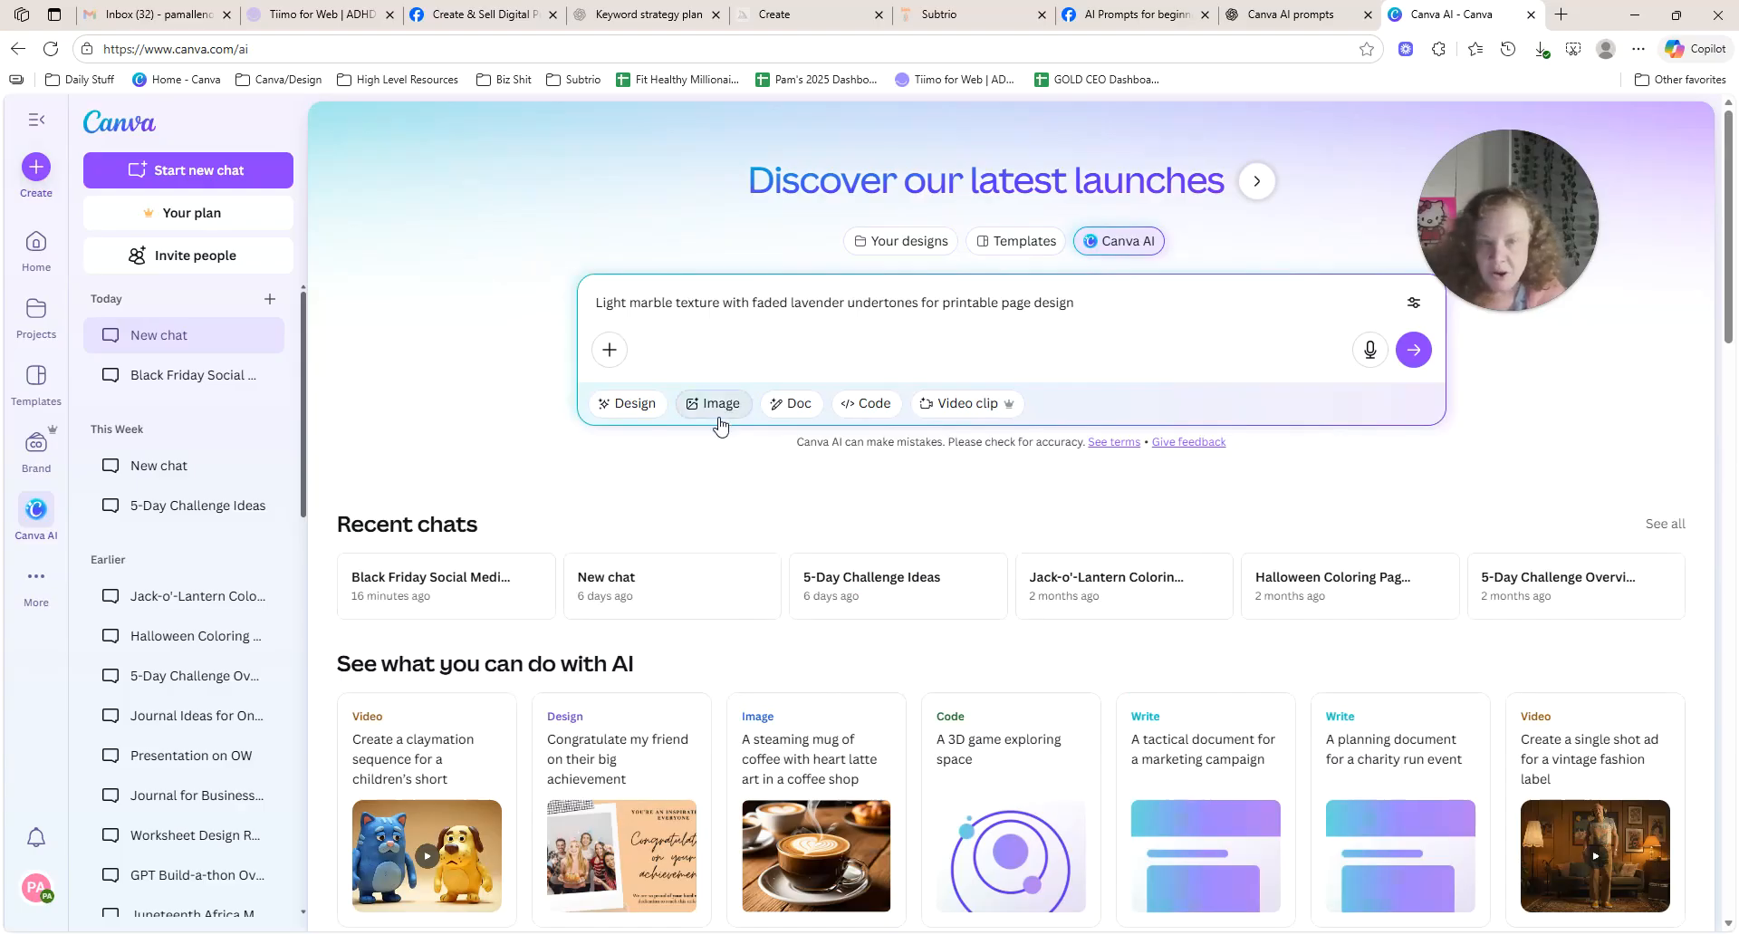
{"action": "left_click", "coordinate": [721, 412]}
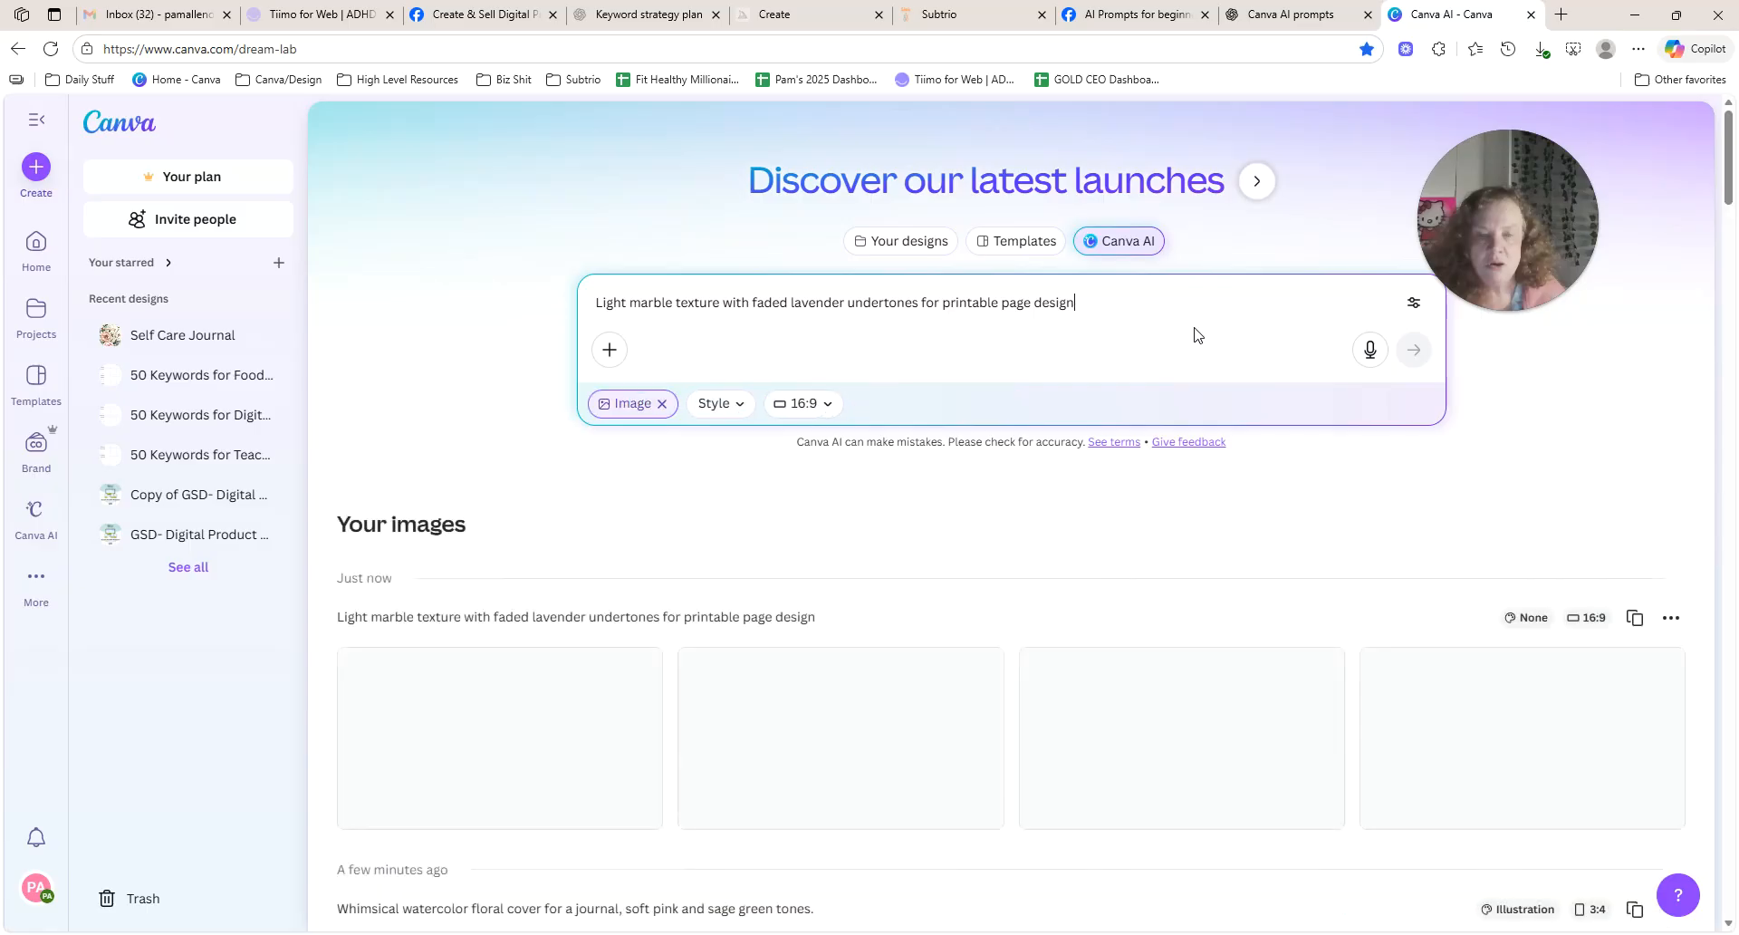
Set the aspect ratio to 3:4, generate the lavender marble textures and look over the resulting images.
{"action": "left_click", "coordinate": [815, 406]}
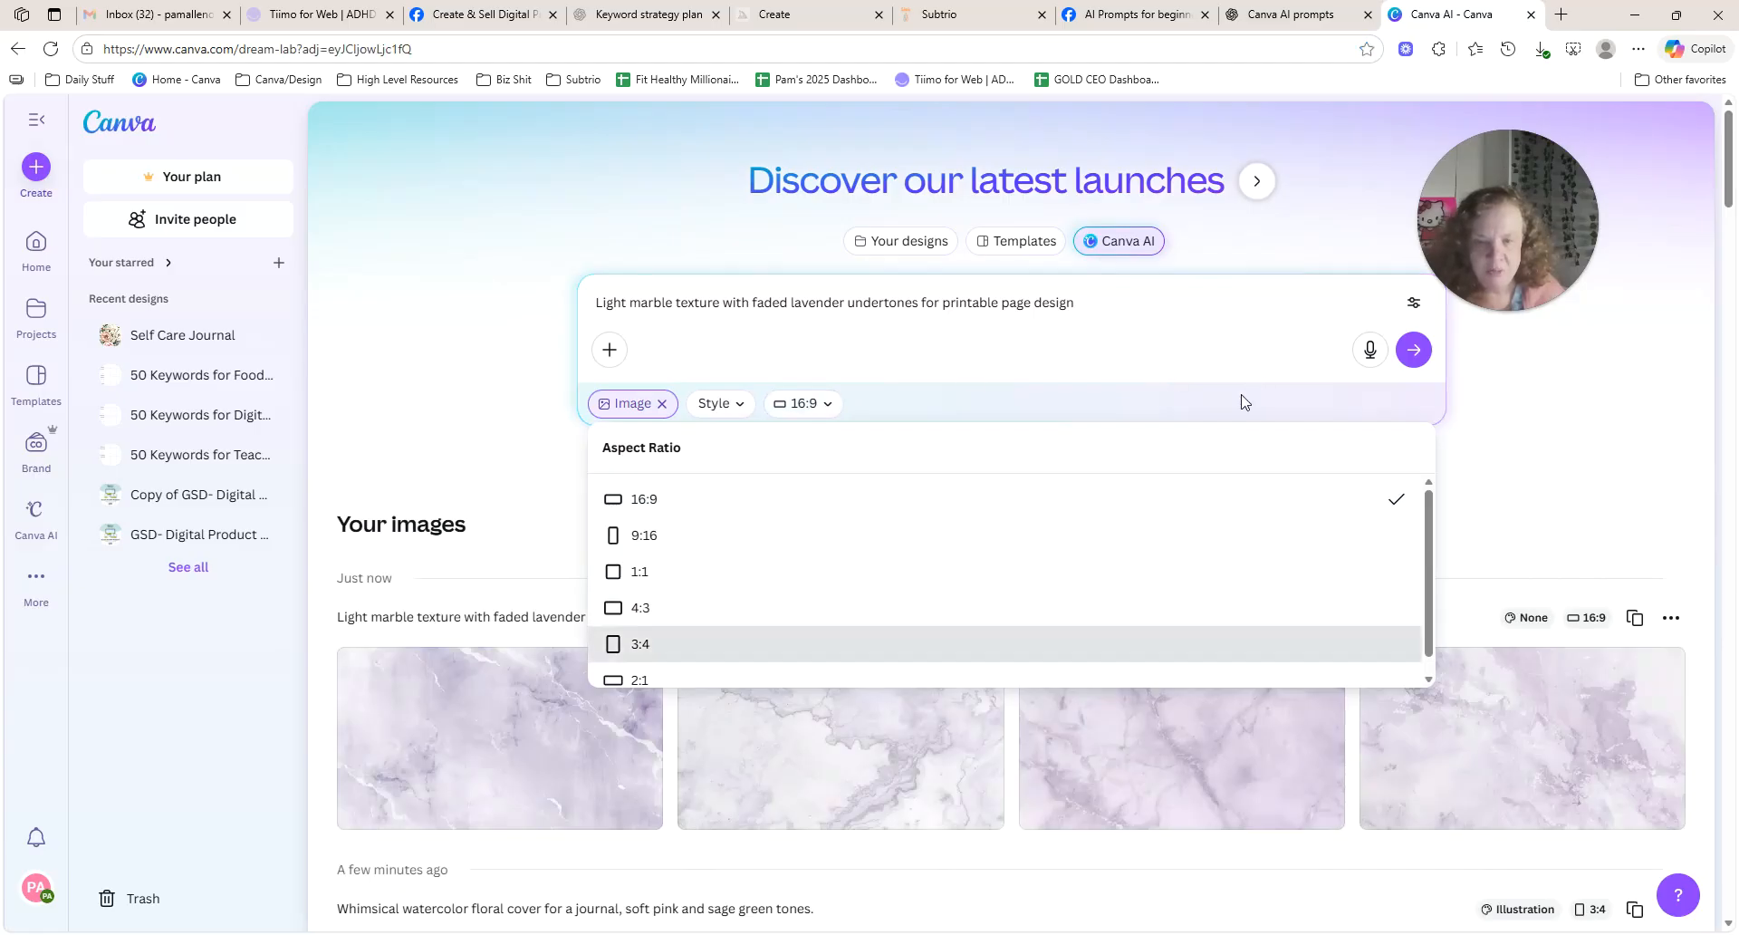
{"action": "left_click", "coordinate": [1414, 356]}
{"action": "left_click", "coordinate": [1414, 356]}
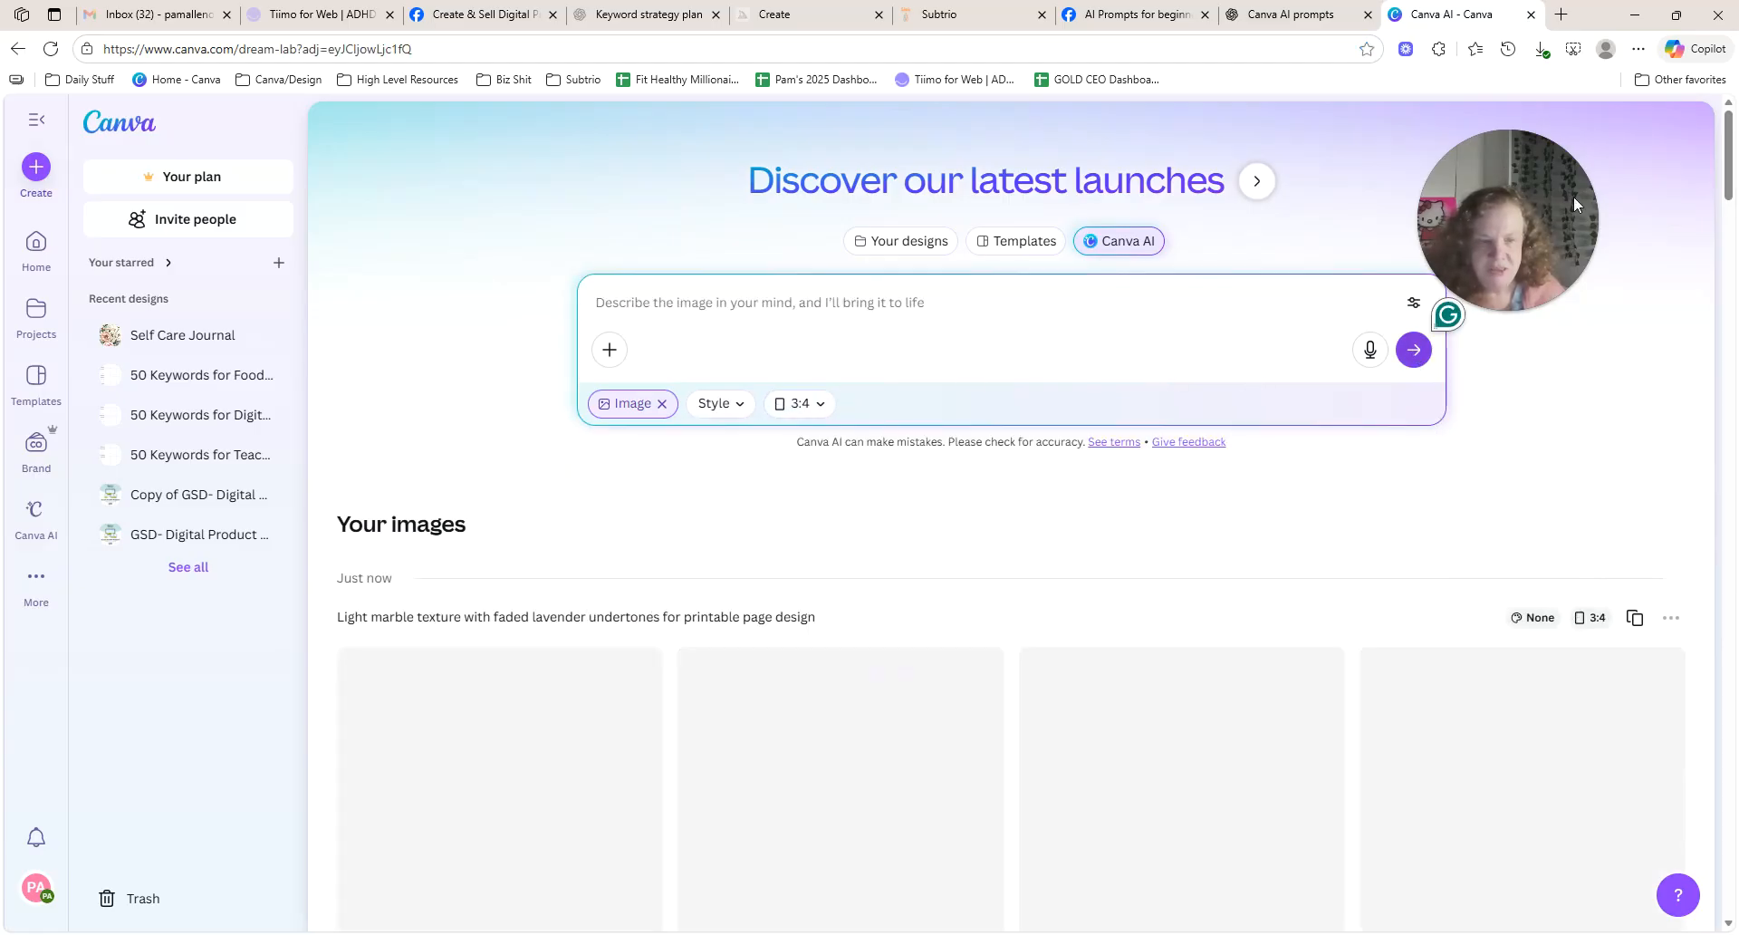
{"action": "left_click_drag", "start_coordinate": [1733, 154], "coordinate": [1732, 194]}
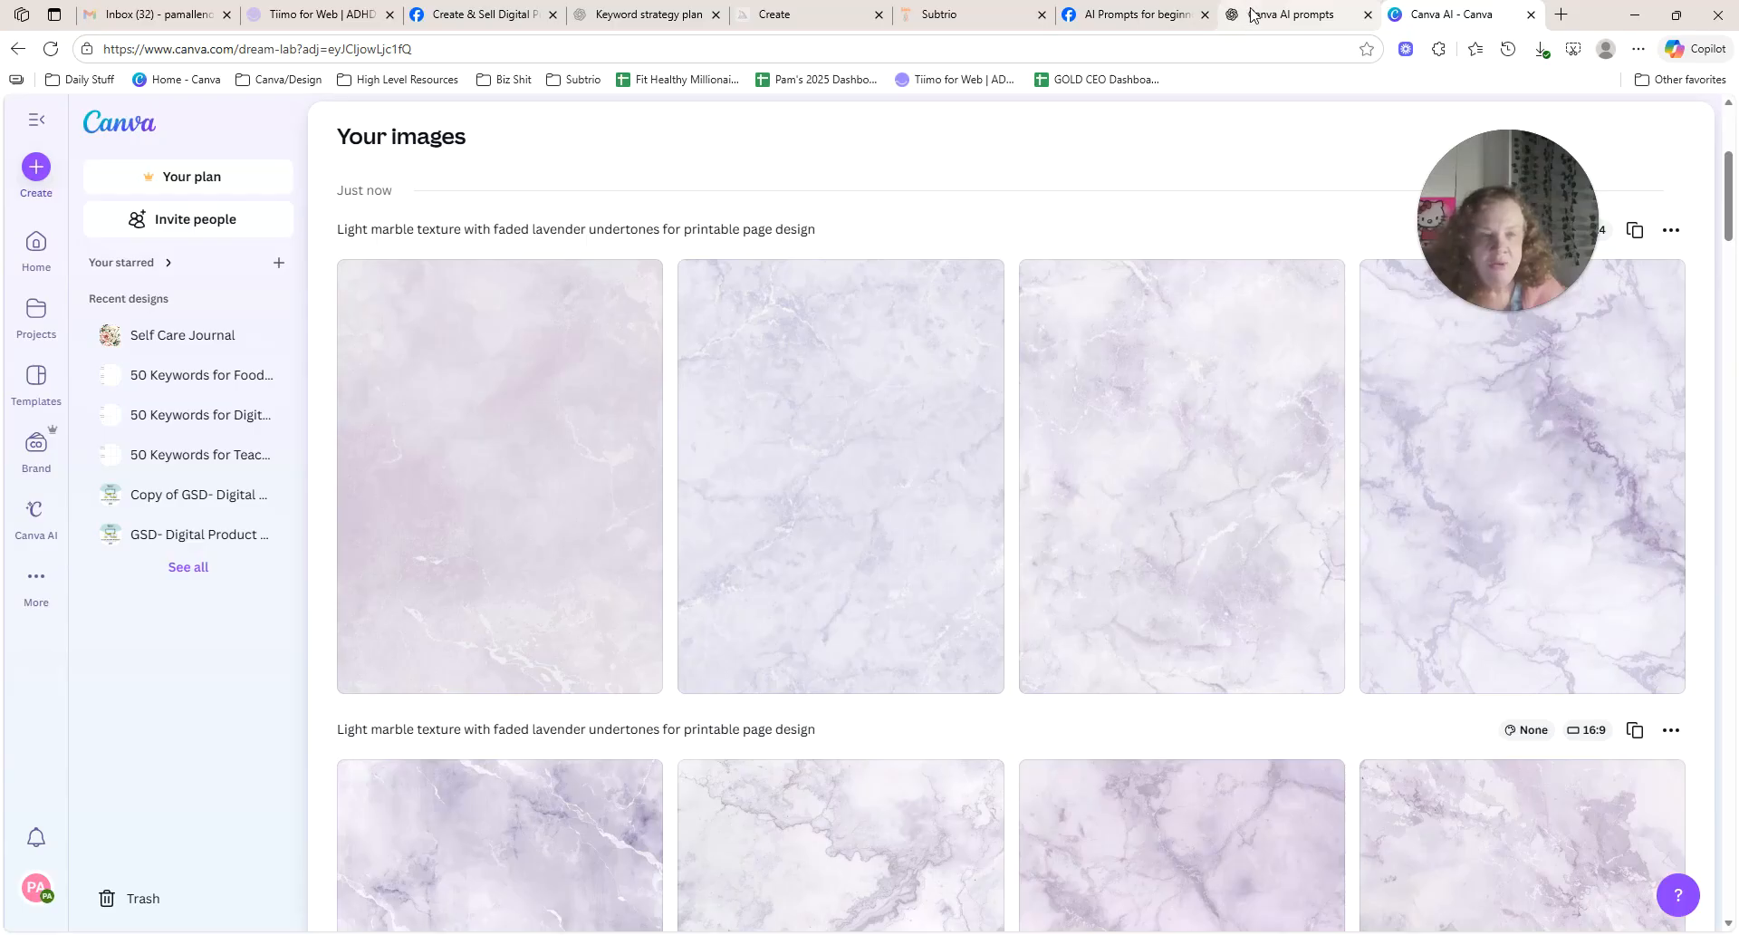
{"action": "left_click", "coordinate": [1724, 113]}
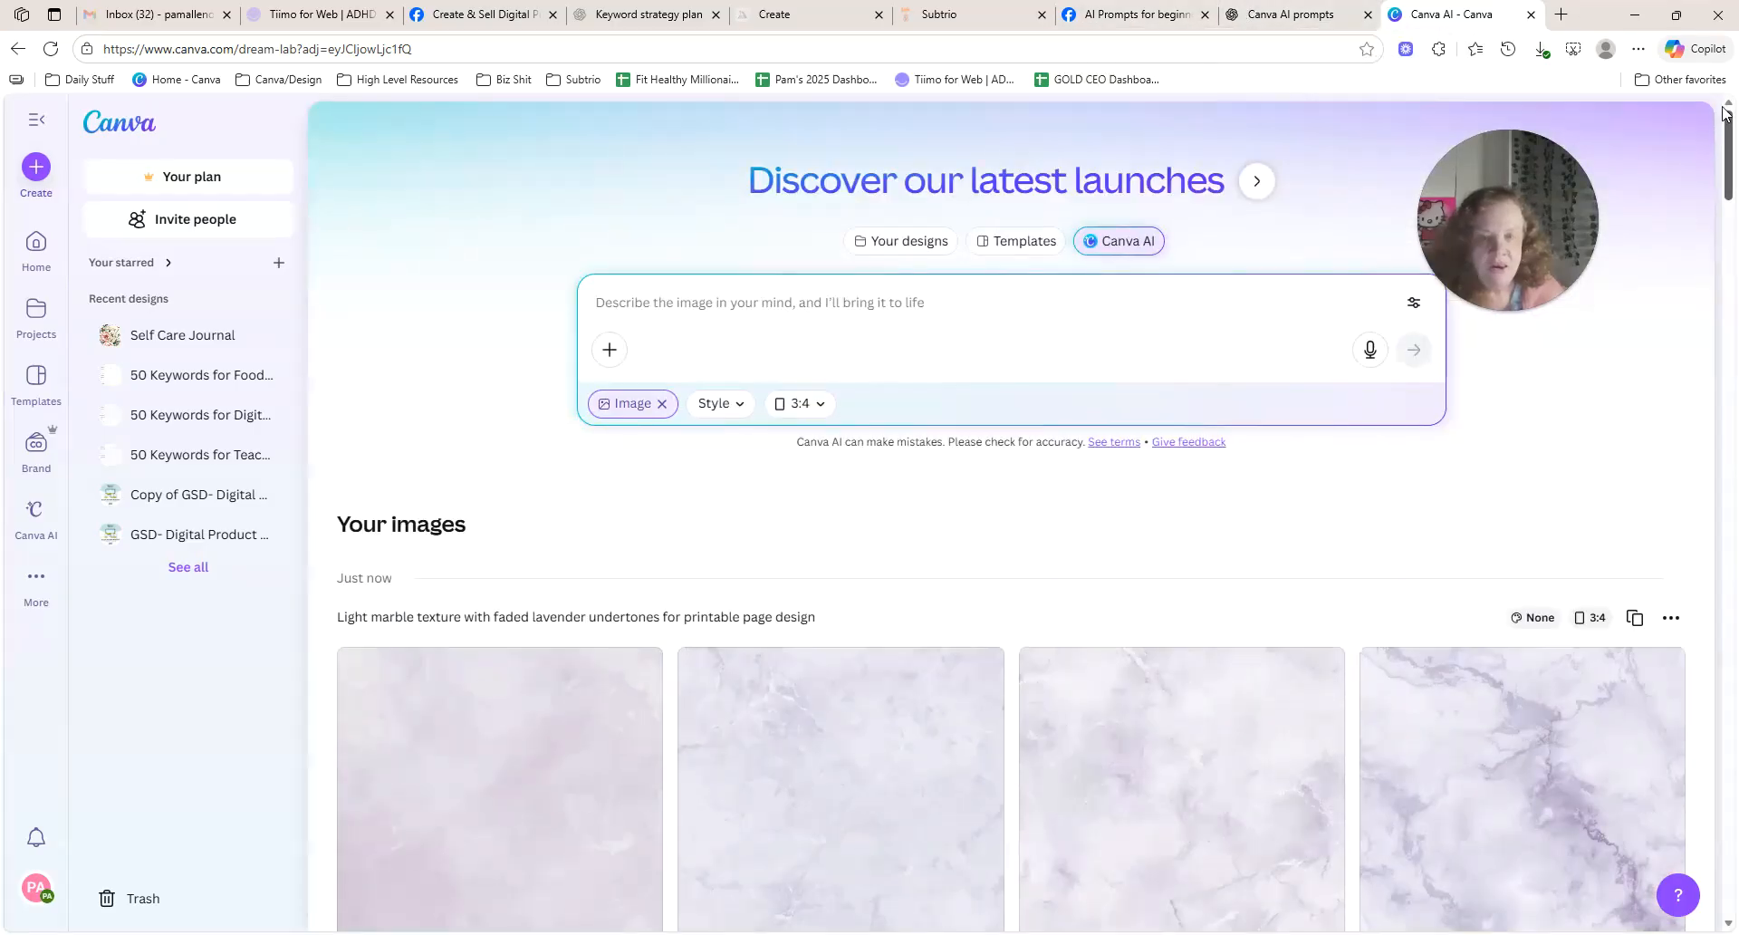